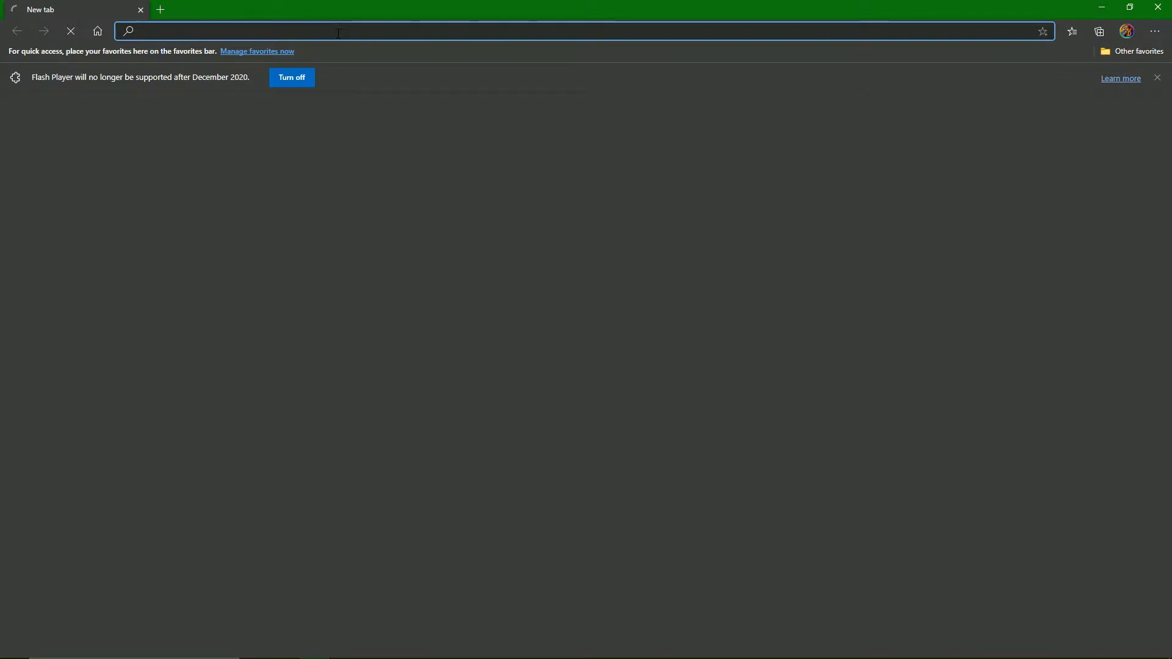
Step: Search the web for "minecraft bedrock server download"
{"action": "type", "text": "Minecraft "}
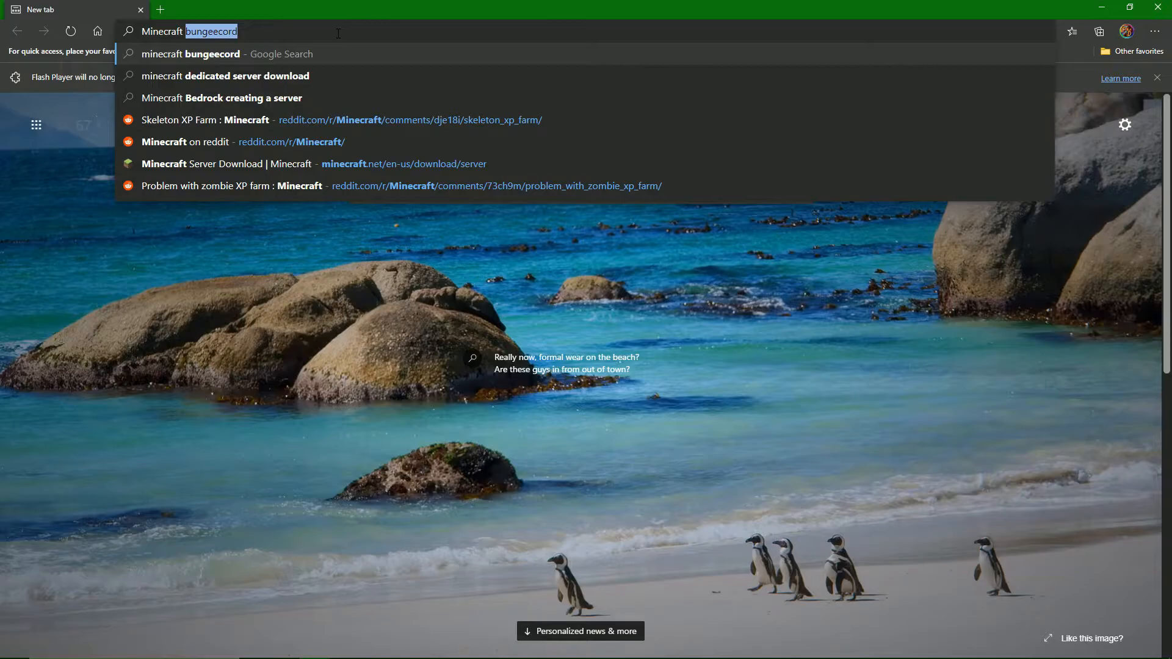
{"action": "type", "text": "Bedrock "}
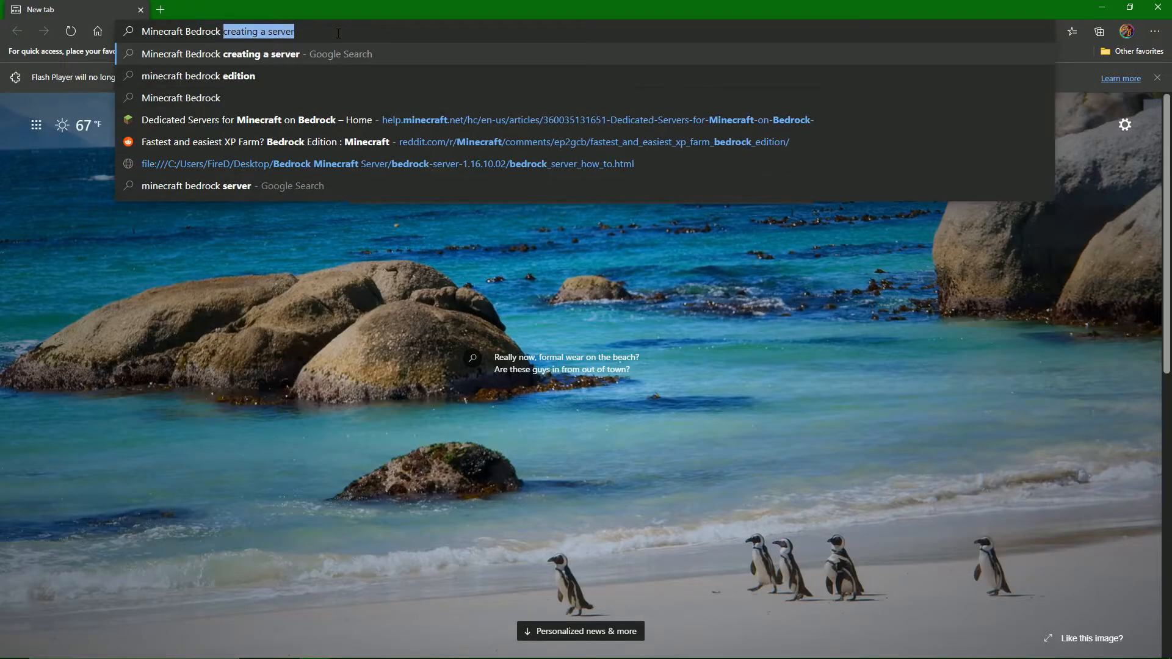
{"action": "type", "text": "Server Dowb"}
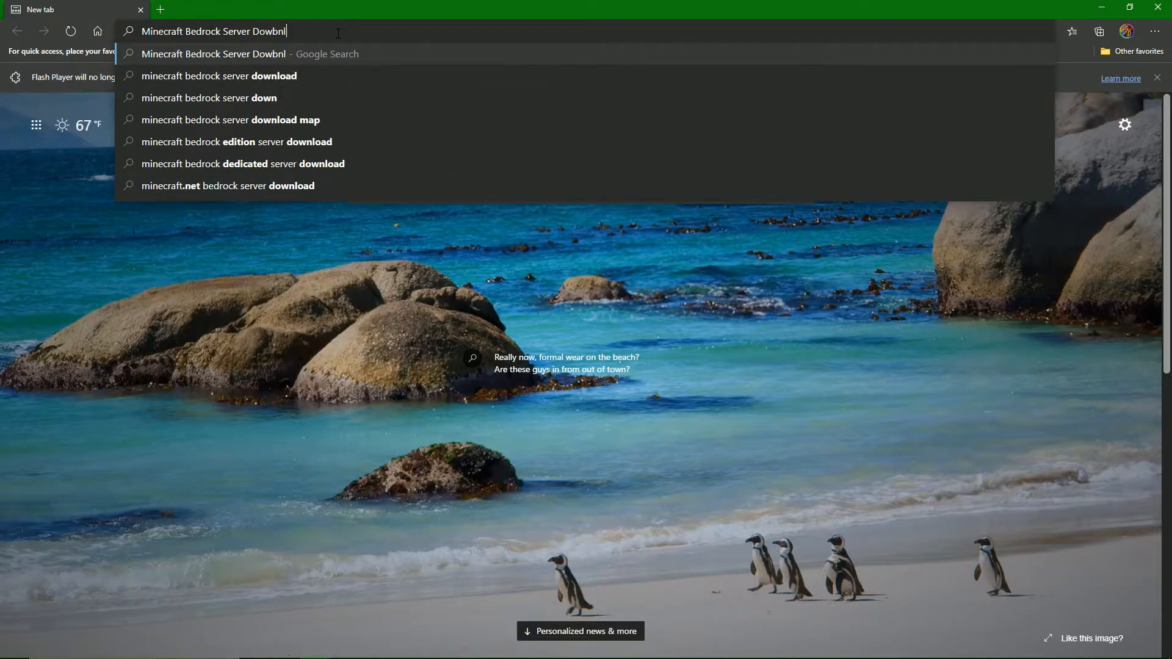
{"action": "key", "text": "BackSpace"}
{"action": "type", "text": "nload"}
{"action": "key", "text": "Return"}
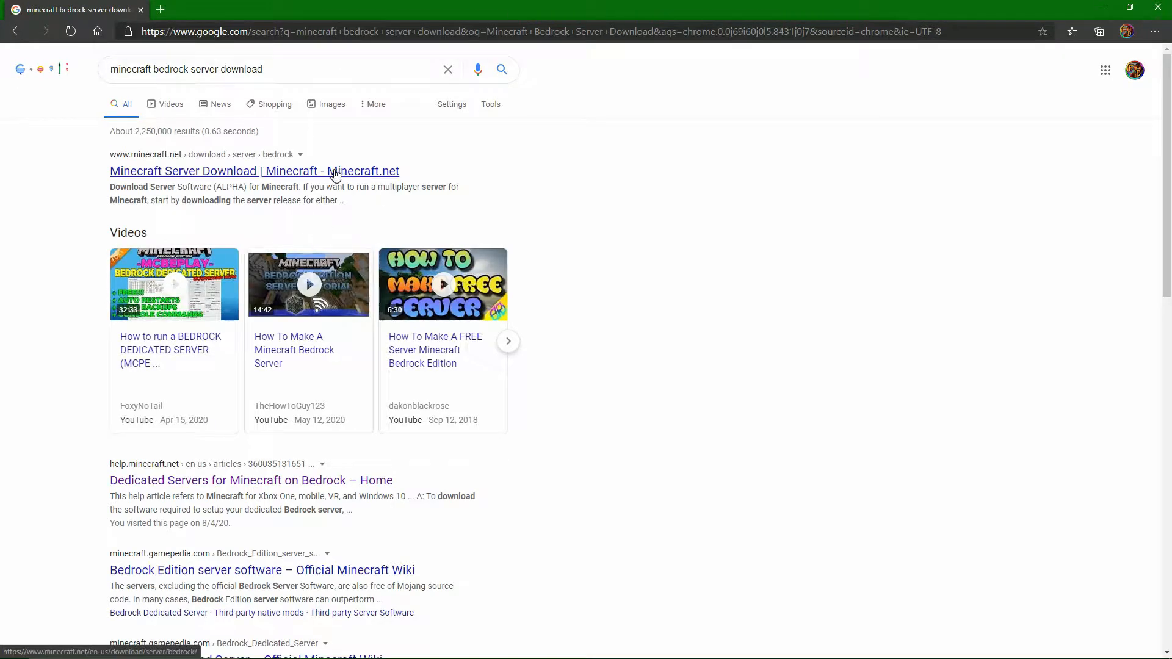
Step: Open the help article "Dedicated Servers for Minecraft on Bedrock" and follow its link to the server software download page
{"action": "scroll", "coordinate": [248, 353], "scroll_direction": "down", "scroll_amount": 2}
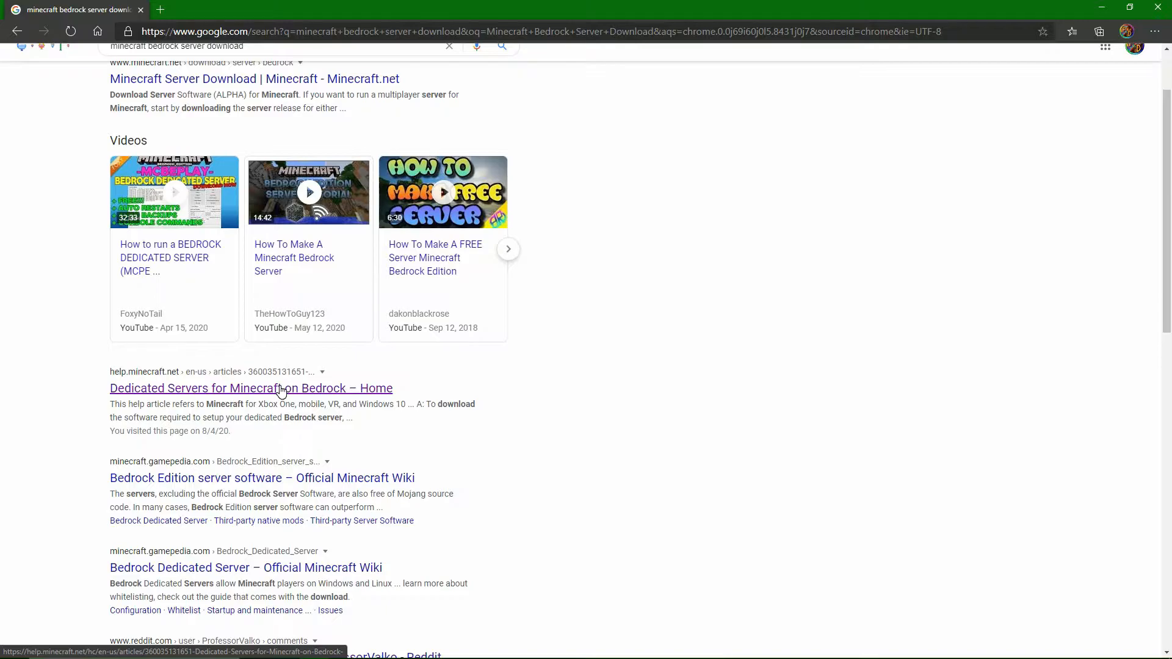
{"action": "left_click", "coordinate": [283, 389]}
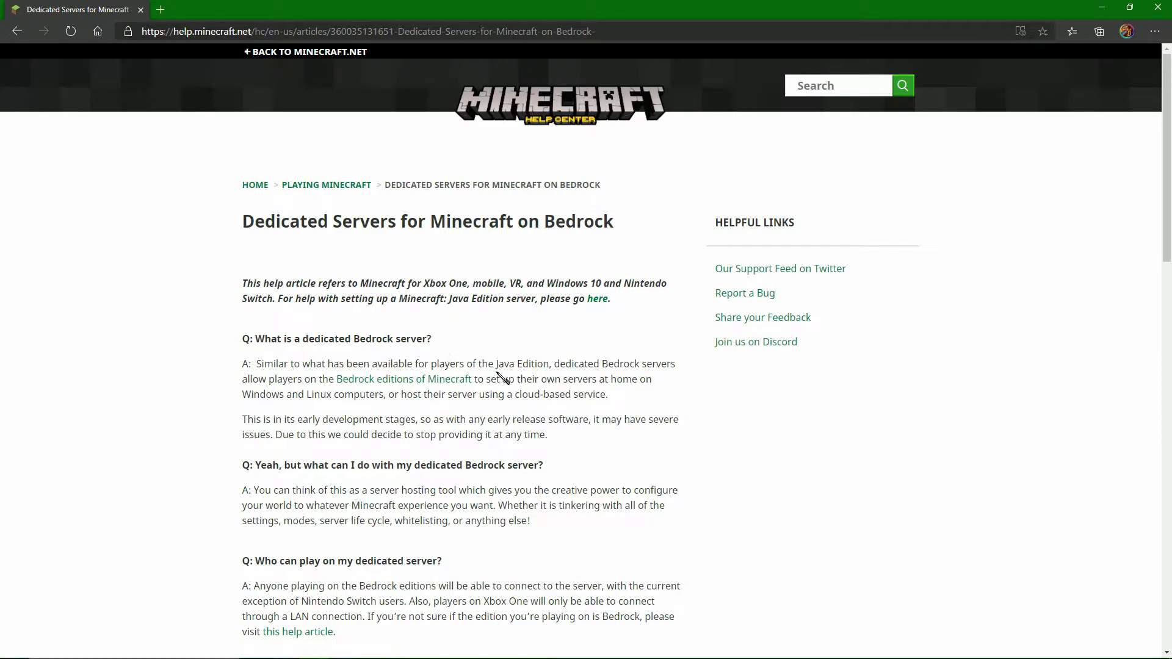
{"action": "scroll", "coordinate": [496, 373], "scroll_direction": "down", "scroll_amount": 1}
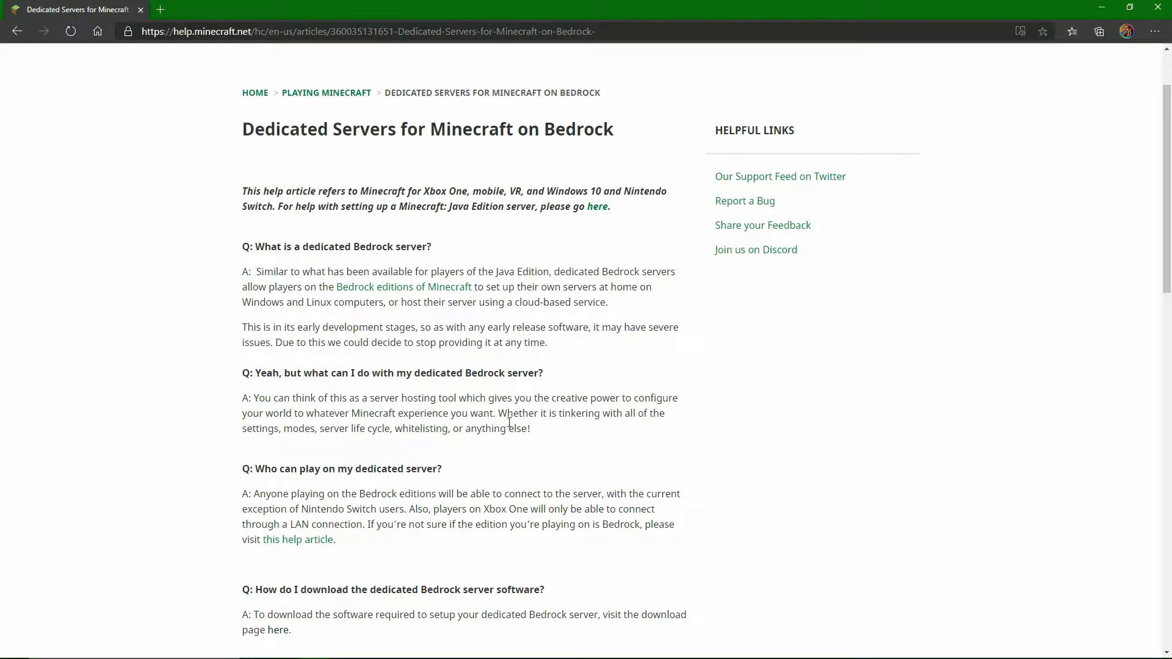
{"action": "scroll", "coordinate": [397, 417], "scroll_direction": "down", "scroll_amount": 2}
{"action": "left_click_drag", "start_coordinate": [281, 405], "coordinate": [541, 407]}
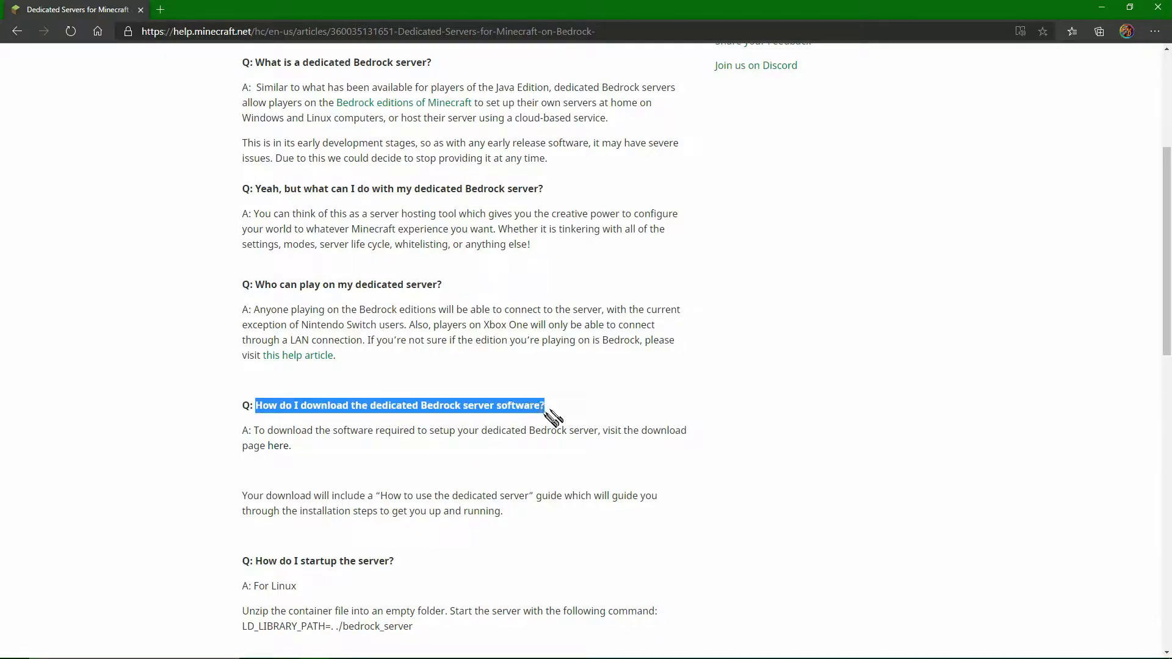
{"action": "left_click", "coordinate": [275, 447]}
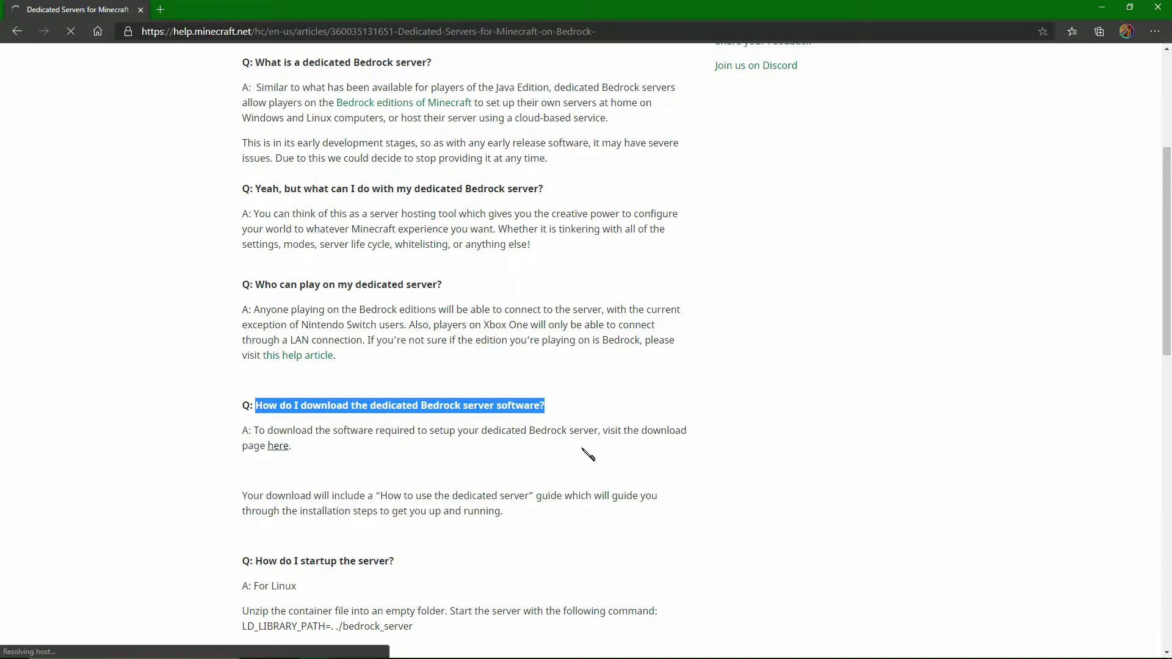
Step: Accept the license agreement for the Windows server software and start its download
{"action": "scroll", "coordinate": [483, 454], "scroll_direction": "down", "scroll_amount": 1}
{"action": "scroll", "coordinate": [487, 459], "scroll_direction": "down", "scroll_amount": 1}
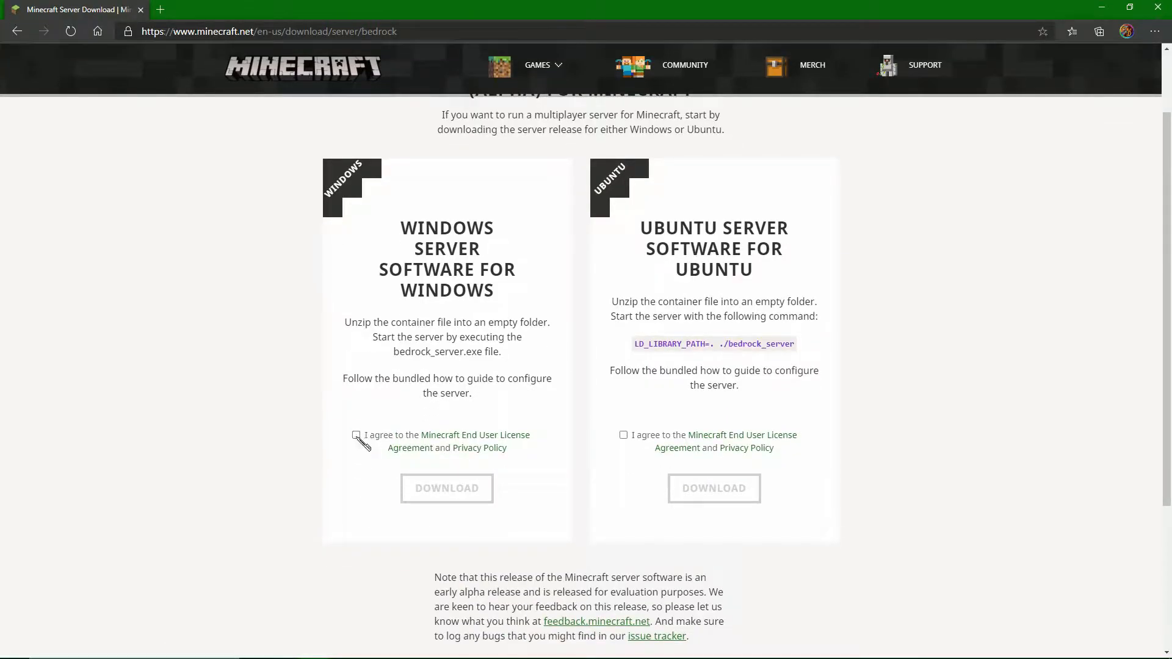
{"action": "left_click", "coordinate": [356, 435]}
{"action": "left_click_drag", "start_coordinate": [399, 290], "coordinate": [515, 298]}
{"action": "left_click", "coordinate": [470, 284]}
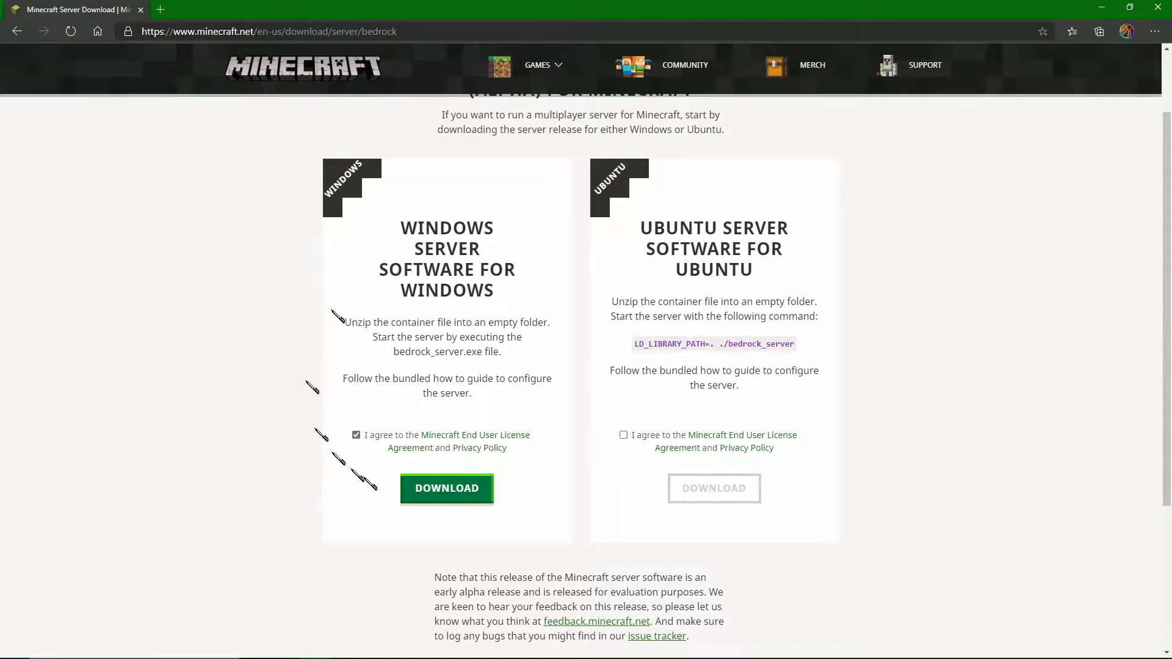
{"action": "left_click_drag", "start_coordinate": [673, 270], "coordinate": [771, 275]}
{"action": "left_click", "coordinate": [812, 287]}
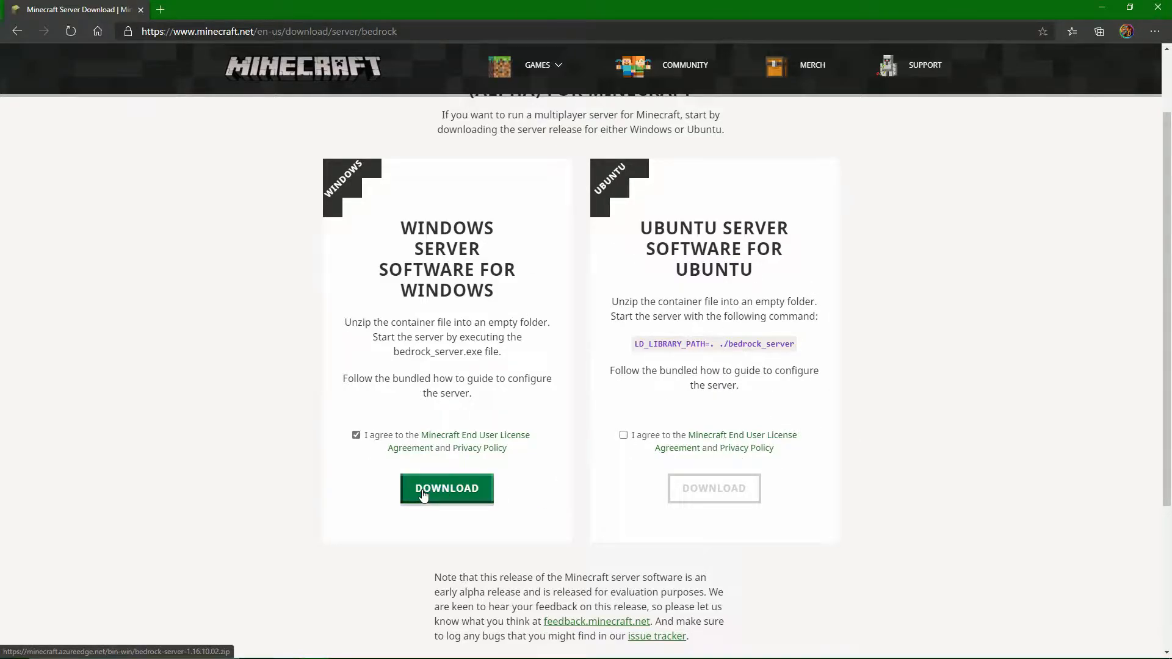
{"action": "left_click", "coordinate": [424, 494]}
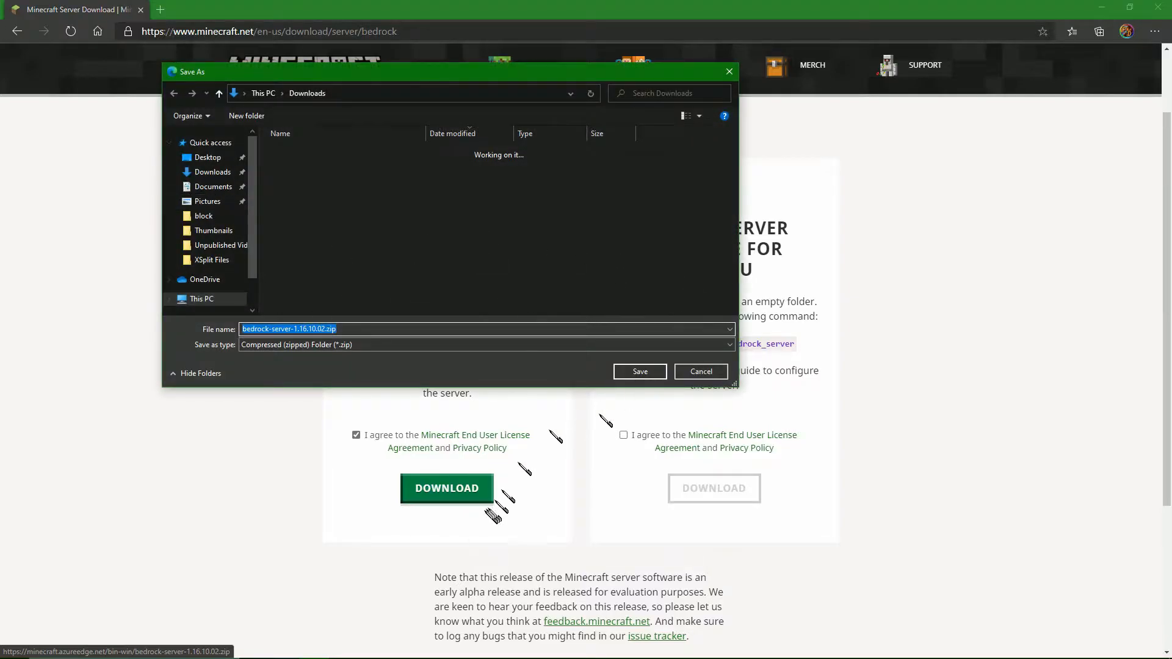
Step: Create a new folder named "Bedrock Server" on the Desktop from the save dialog
{"action": "left_click", "coordinate": [208, 157]}
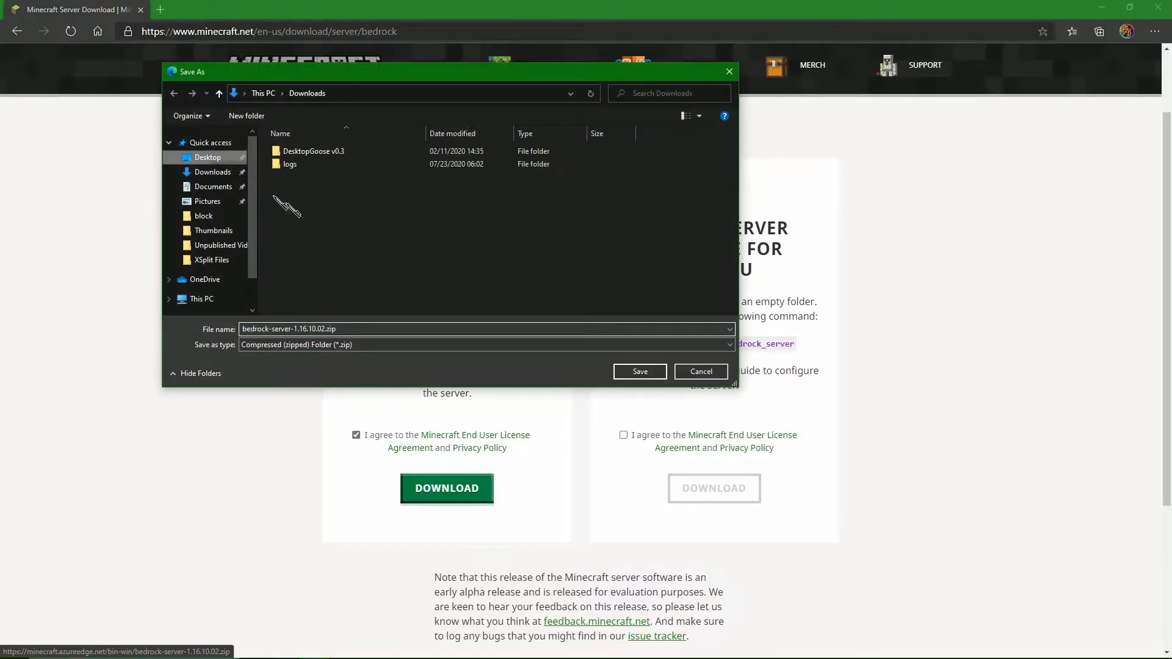
{"action": "right_click", "coordinate": [340, 229]}
{"action": "mouse_move", "coordinate": [374, 406]}
{"action": "left_click", "coordinate": [531, 413]}
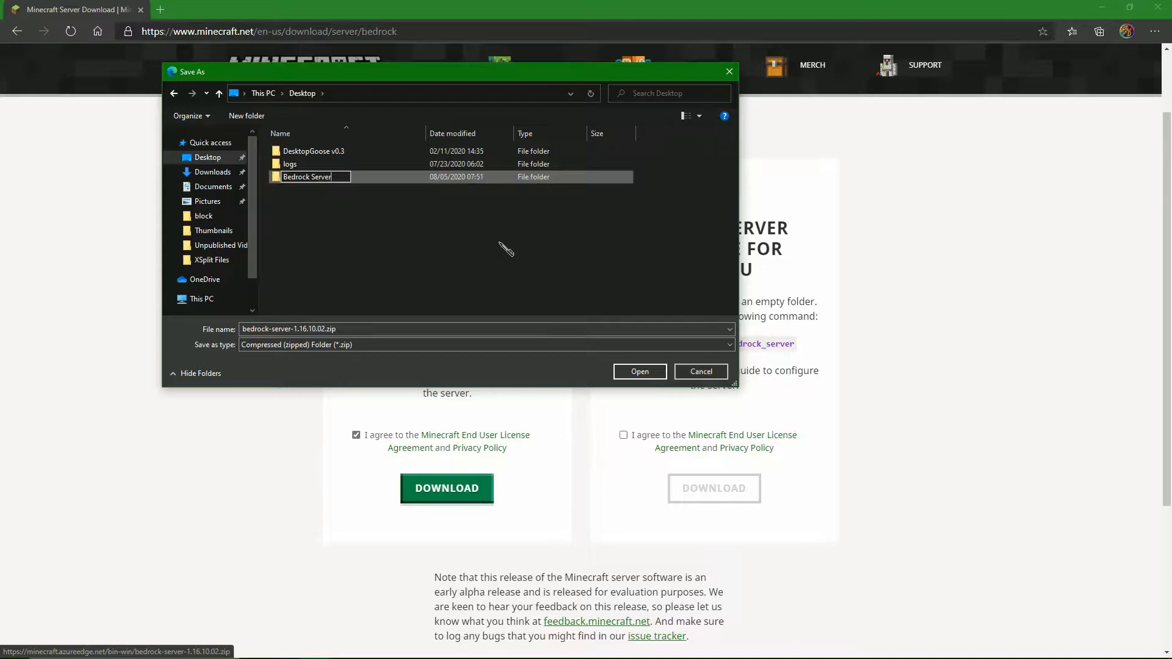
{"action": "key", "text": "Return"}
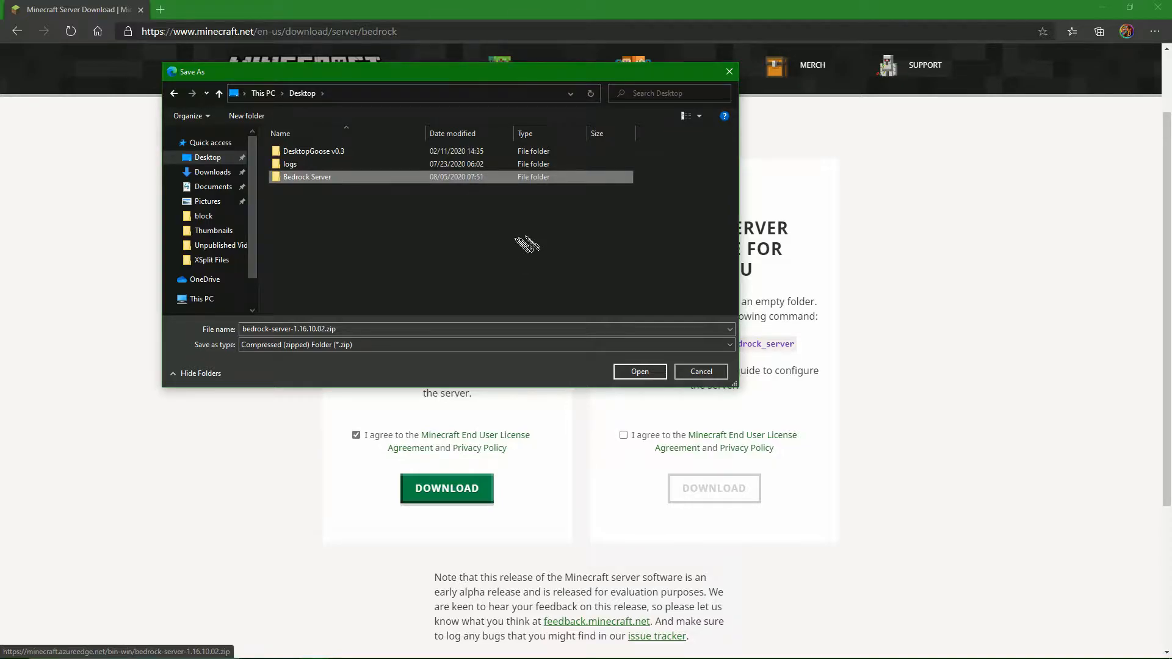
Step: Save bedrock-server-1.16.10.02.zip in the new Bedrock Server folder
{"action": "double_click", "coordinate": [457, 178]}
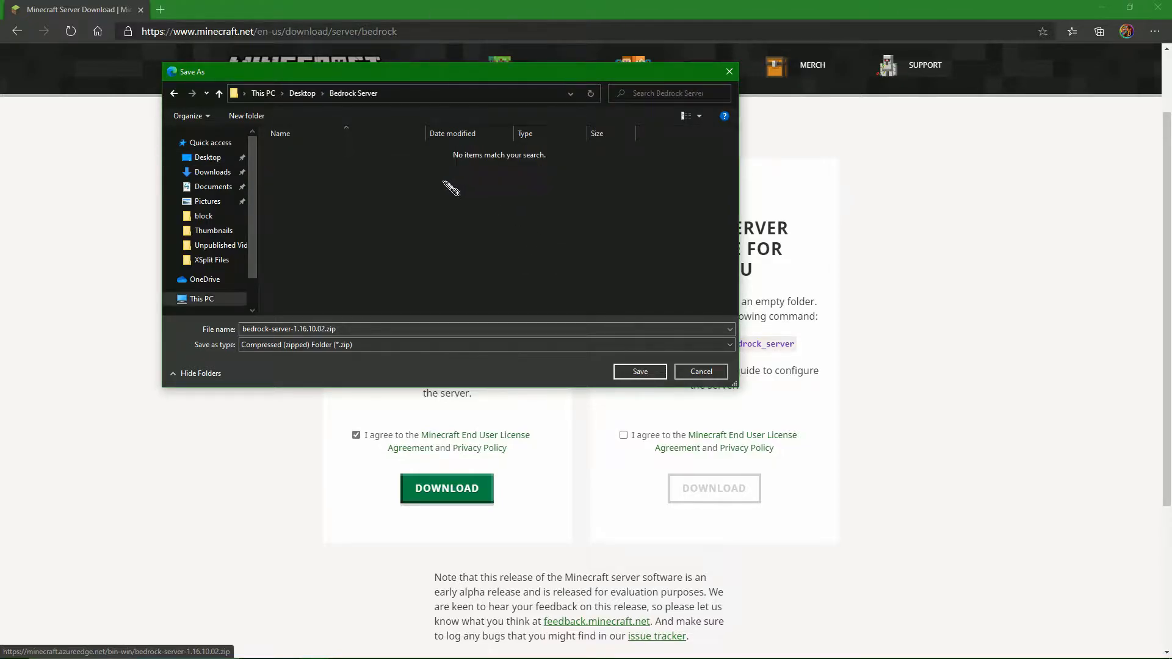
{"action": "left_click", "coordinate": [332, 344]}
{"action": "left_click", "coordinate": [338, 297]}
{"action": "left_click", "coordinate": [640, 371]}
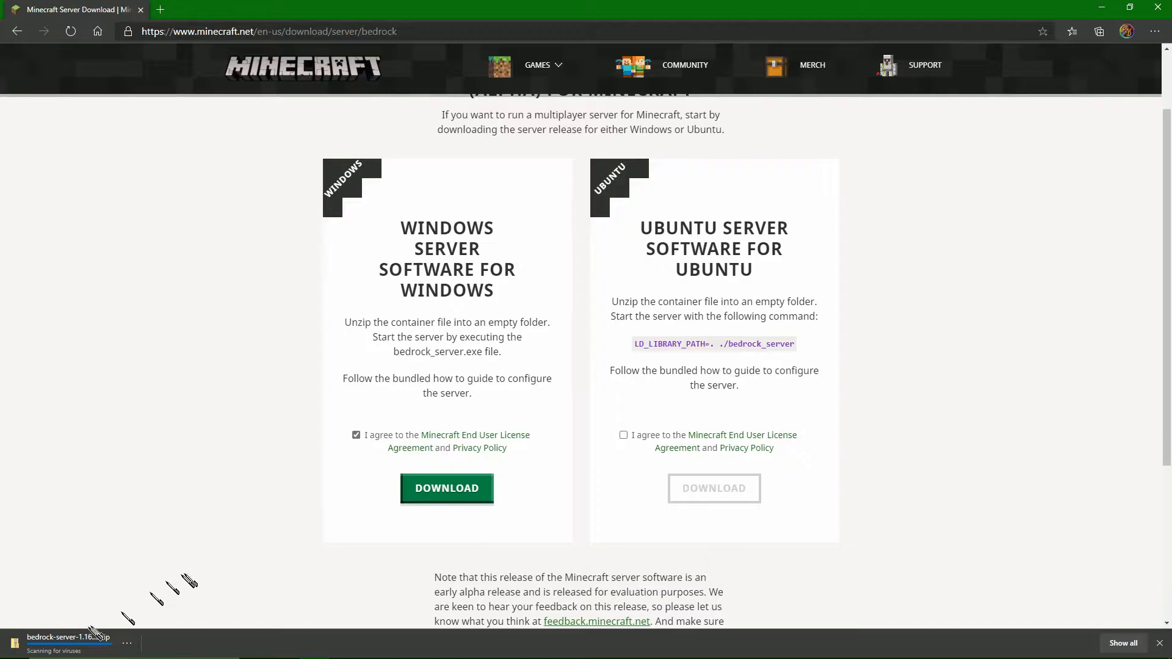
Step: Switch to File Explorer and open the Bedrock Server folder on the Desktop
{"action": "mouse_move", "coordinate": [432, 658]}
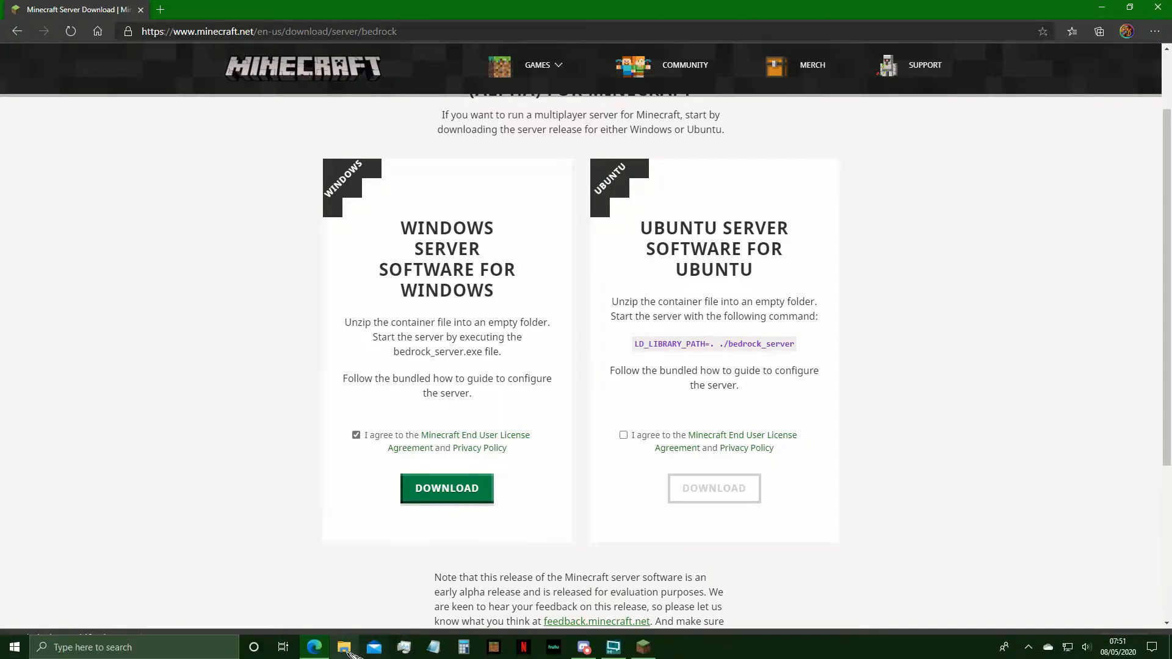
{"action": "left_click", "coordinate": [345, 647]}
{"action": "left_click", "coordinate": [337, 278]}
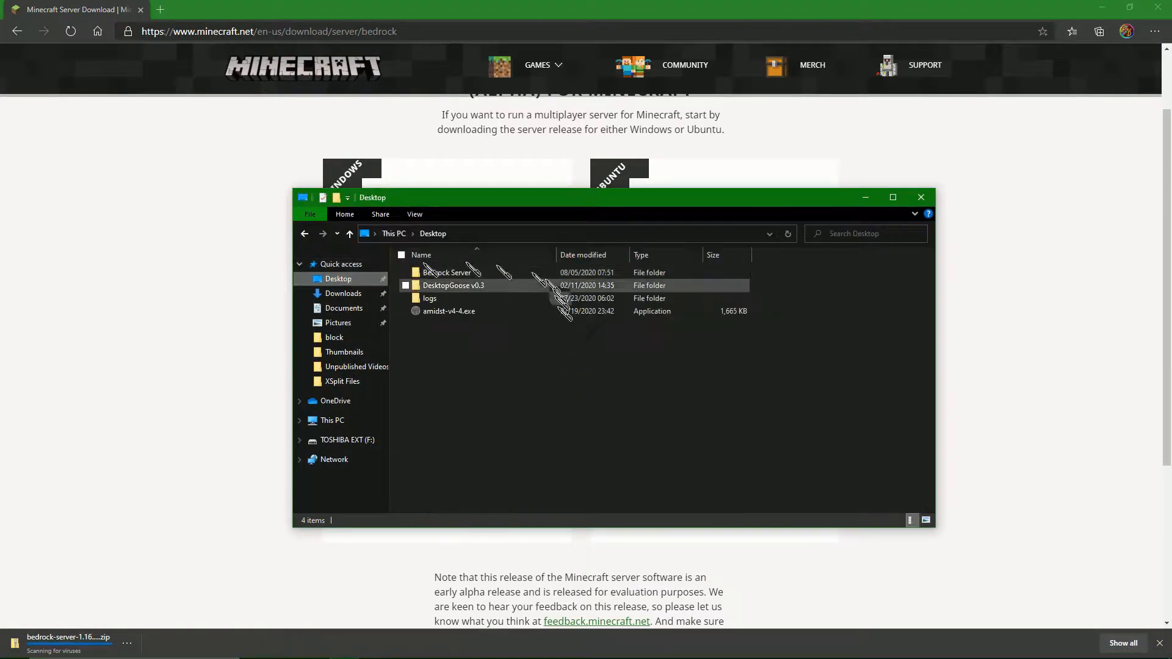
{"action": "double_click", "coordinate": [461, 273]}
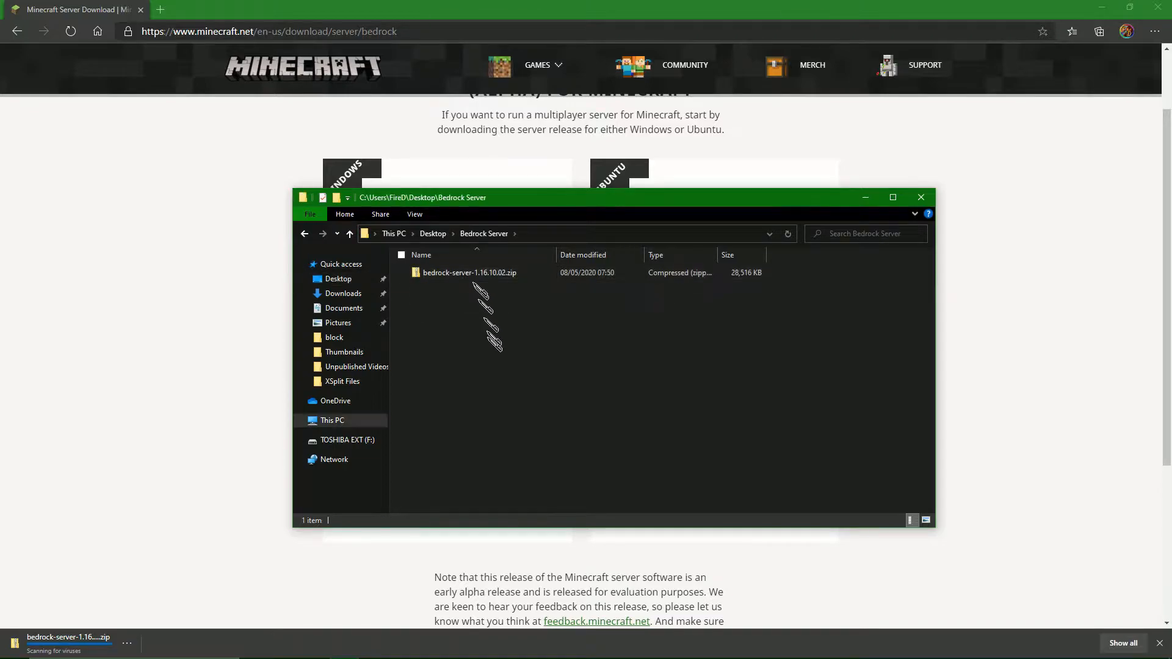
Step: Extract all files from bedrock-server-1.16.10.02.zip to the default destination inside the Bedrock Server folder
{"action": "left_click", "coordinate": [474, 276]}
{"action": "right_click", "coordinate": [468, 275]}
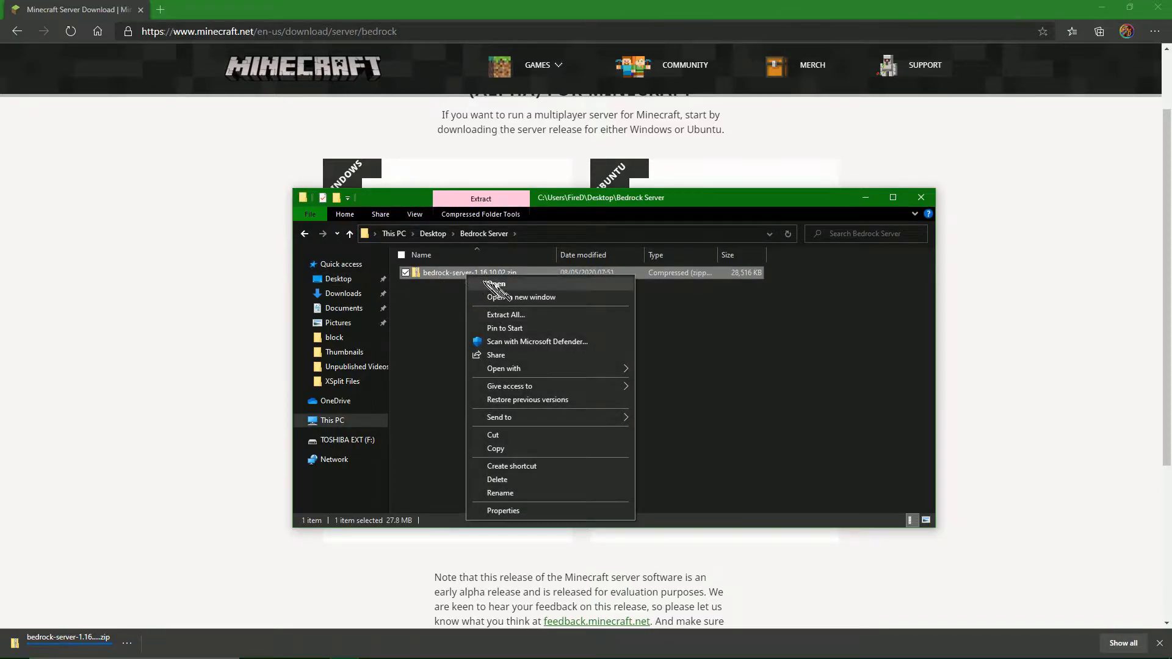
{"action": "left_click", "coordinate": [506, 315]}
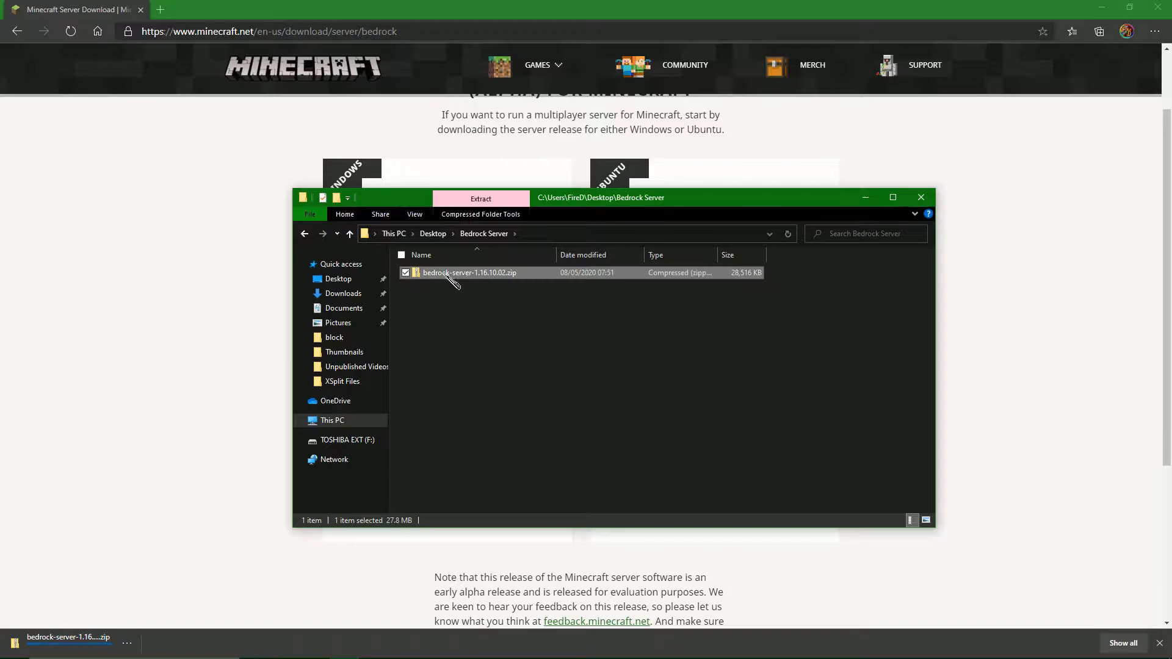
{"action": "left_click", "coordinate": [474, 217]}
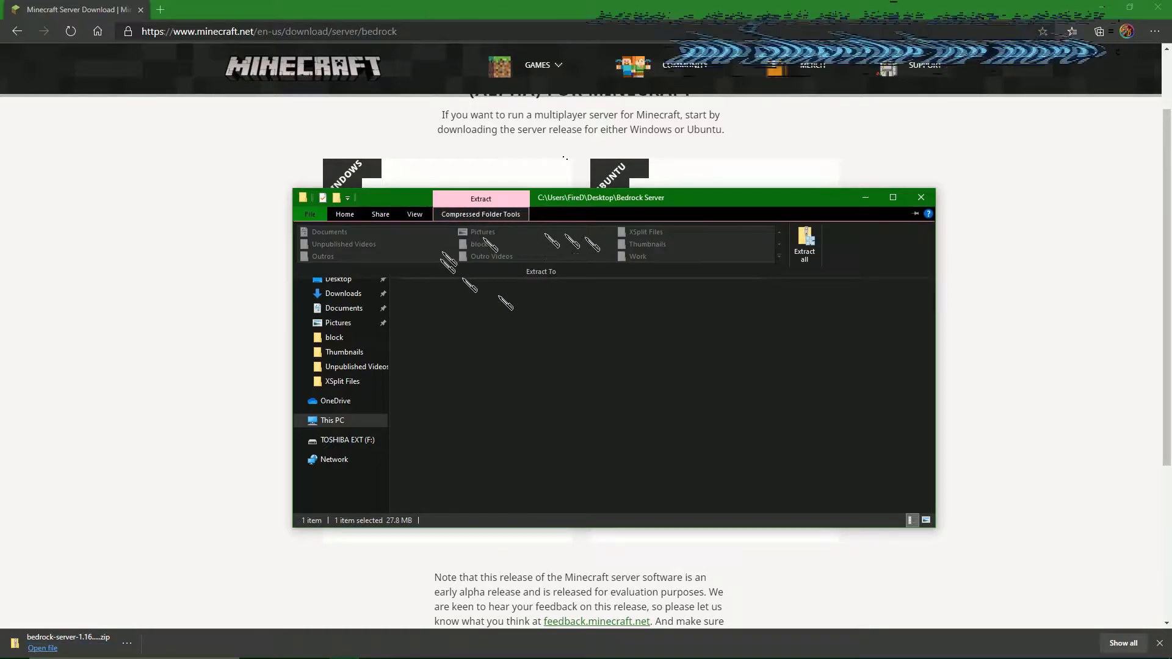
{"action": "left_click", "coordinate": [806, 244]}
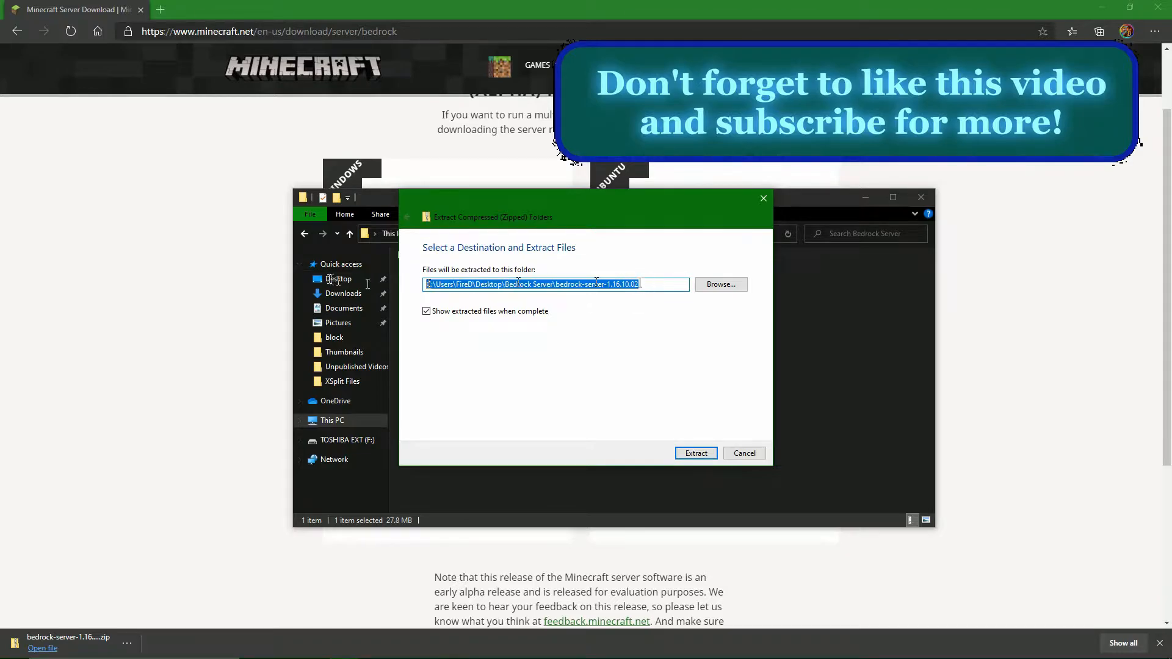
{"action": "left_click_drag", "start_coordinate": [531, 221], "coordinate": [669, 356]}
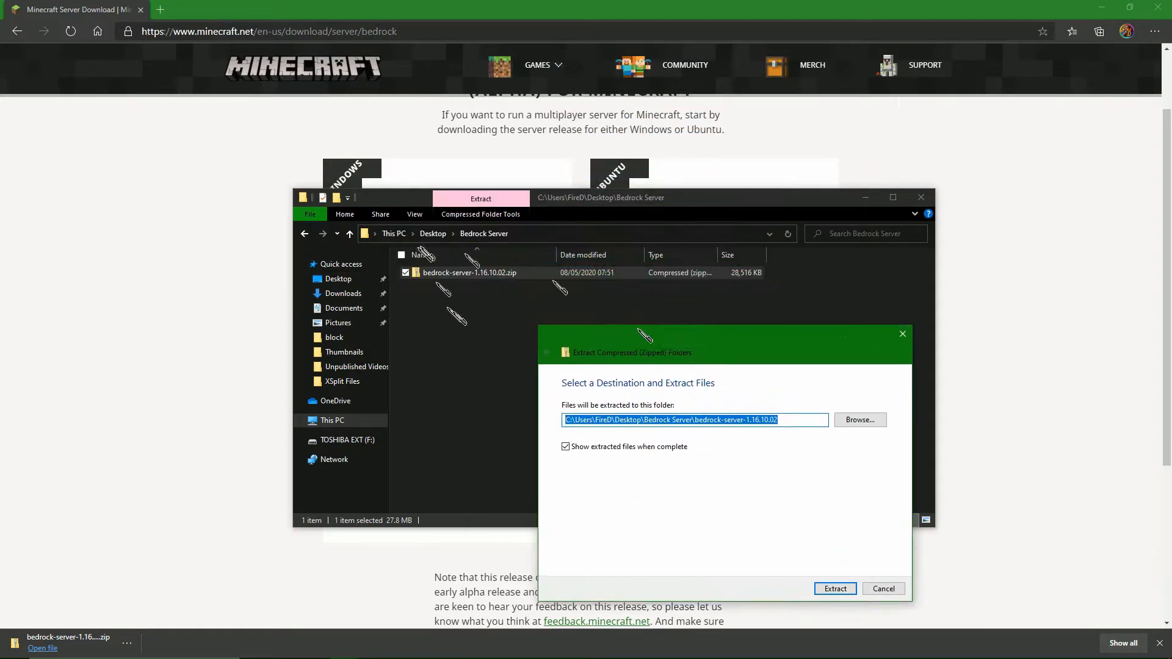
{"action": "left_click", "coordinate": [873, 421]}
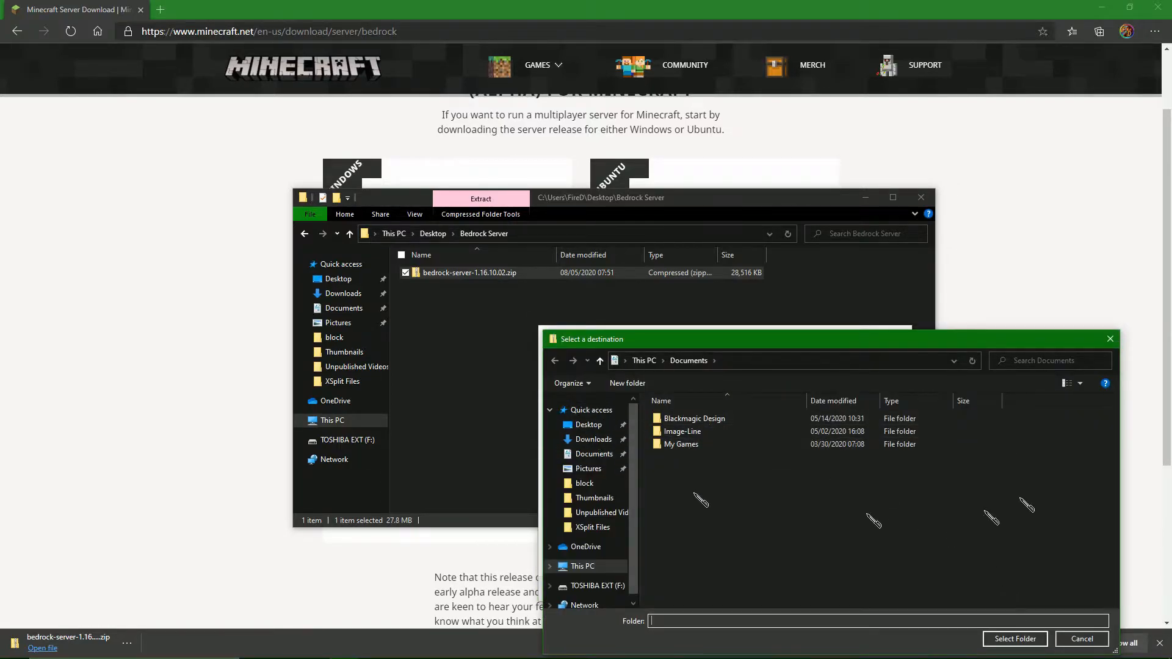
{"action": "left_click", "coordinate": [1110, 337]}
{"action": "left_click_drag", "start_coordinate": [806, 348], "coordinate": [660, 335]}
{"action": "left_click", "coordinate": [690, 573]}
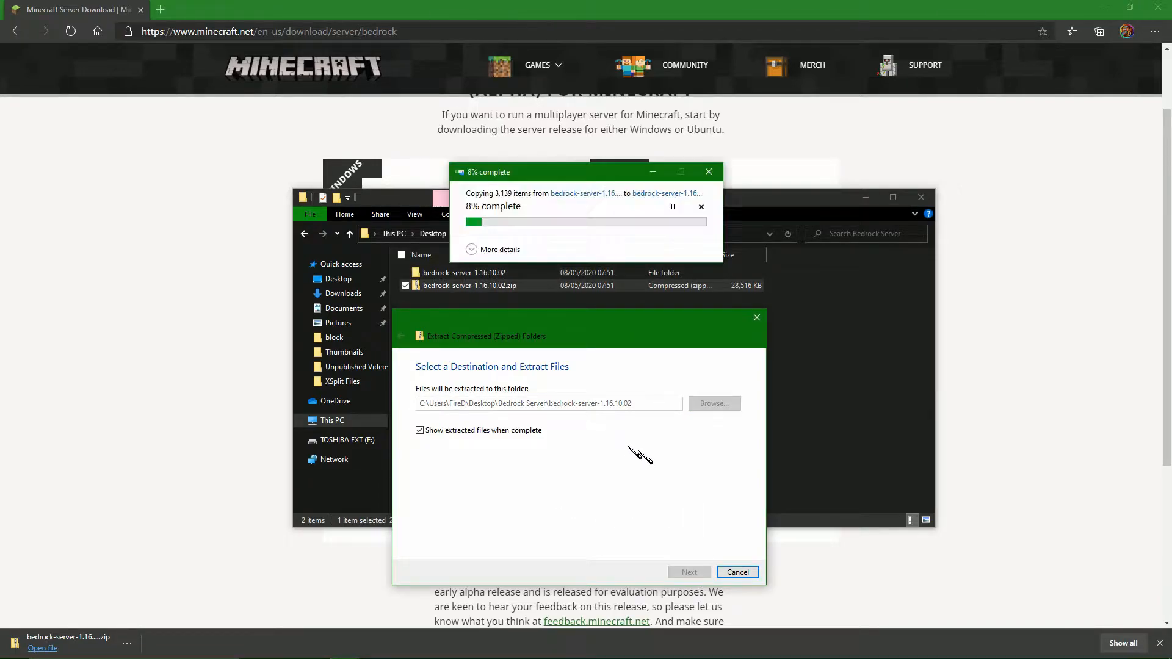
{"action": "left_click_drag", "start_coordinate": [550, 165], "coordinate": [926, 267]}
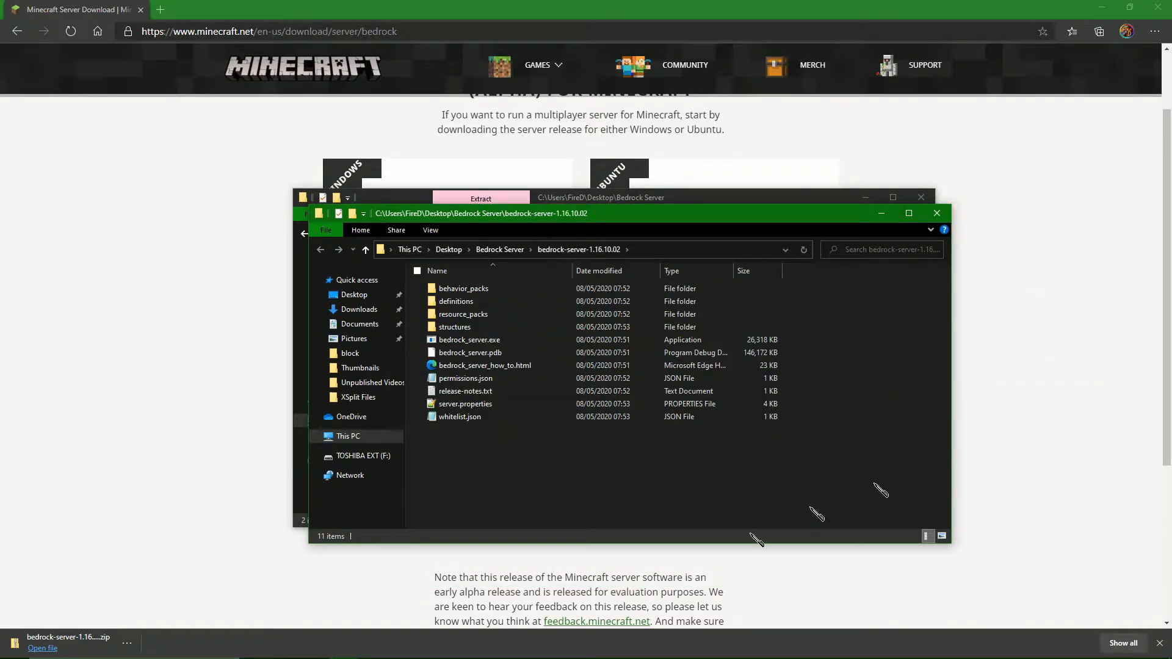
Step: Close the window showing the extracted server files and return to the parent Bedrock Server folder
{"action": "left_click_drag", "start_coordinate": [607, 220], "coordinate": [681, 267]}
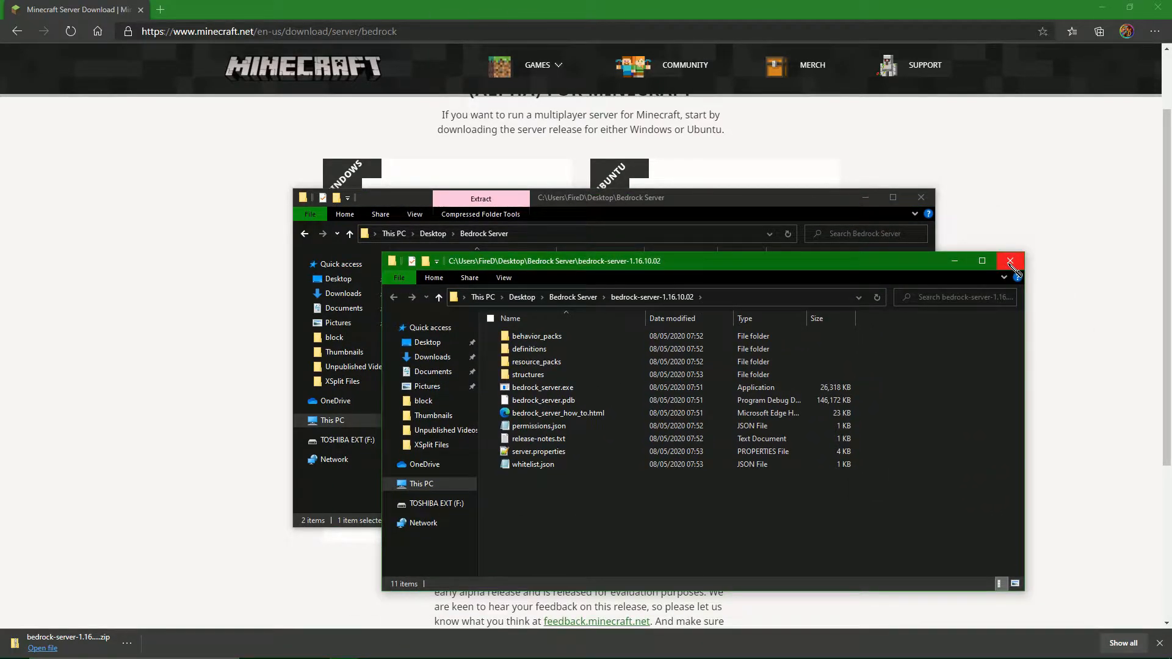
{"action": "left_click", "coordinate": [1010, 263]}
{"action": "left_click", "coordinate": [732, 369]}
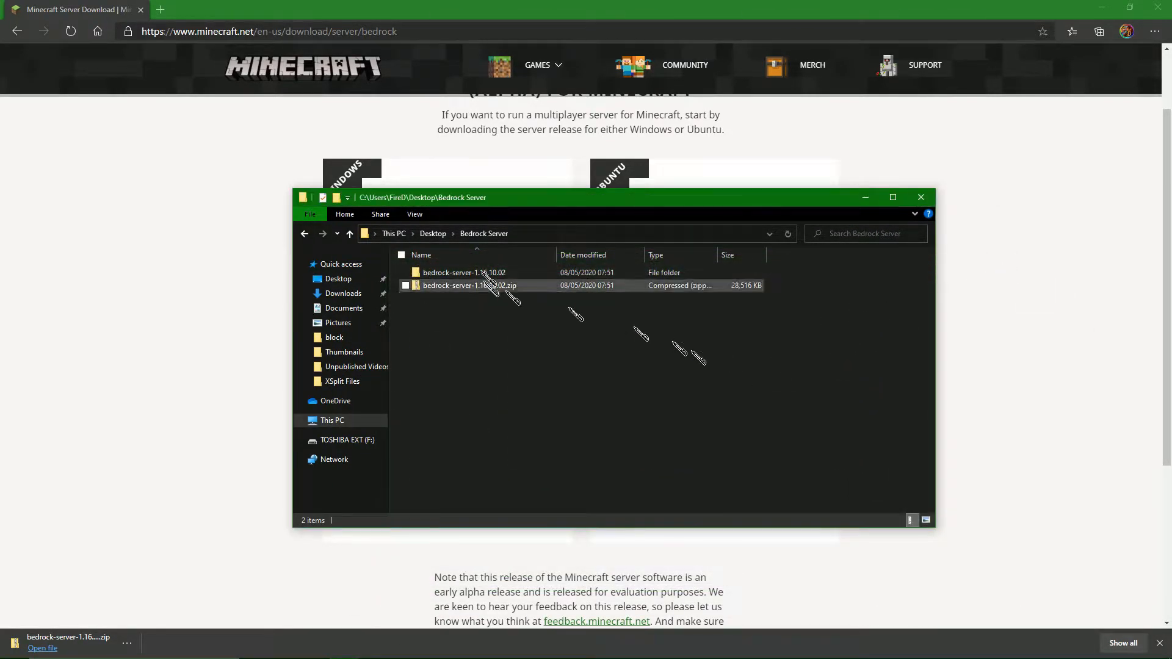
Step: Rename the extracted bedrock-server-1.16.10.02 folder as Bedrock Server
{"action": "left_click_drag", "start_coordinate": [507, 205], "coordinate": [382, 200]}
{"action": "left_click", "coordinate": [330, 282]}
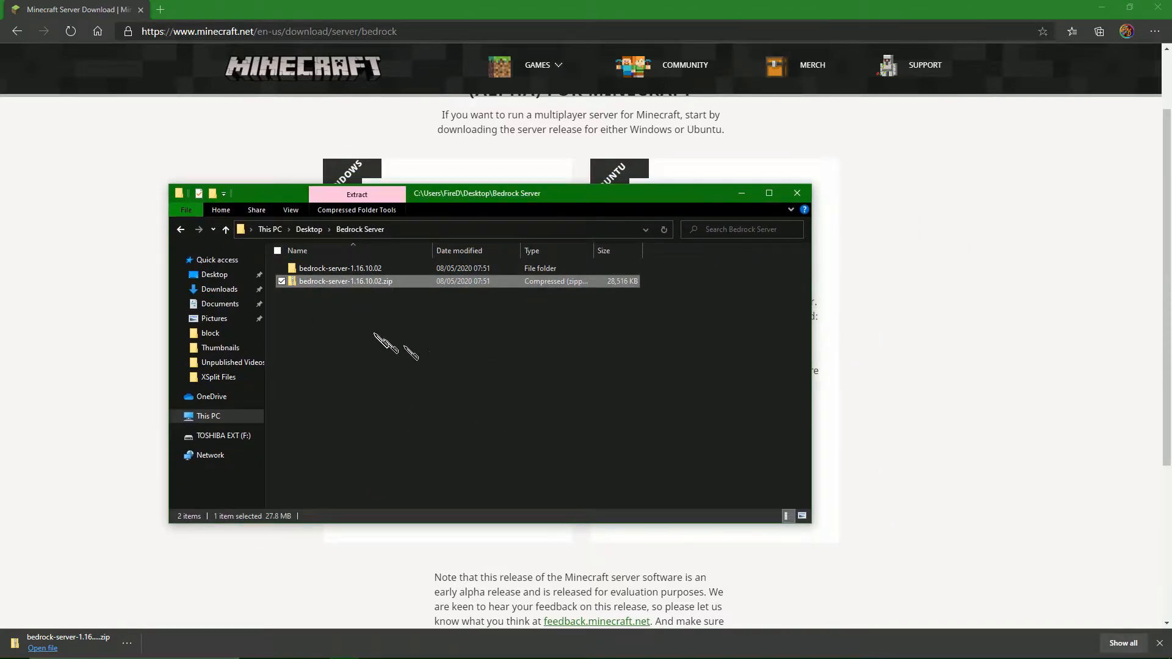
{"action": "left_click", "coordinate": [342, 314]}
{"action": "left_click", "coordinate": [338, 269]}
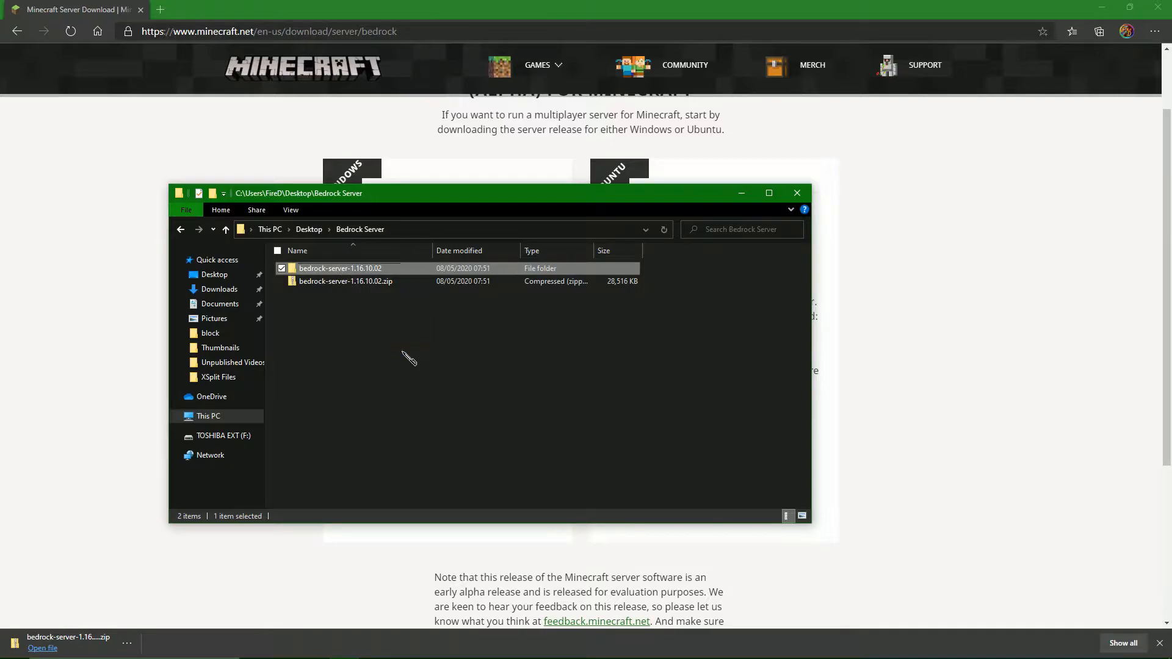
{"action": "key", "text": "F2"}
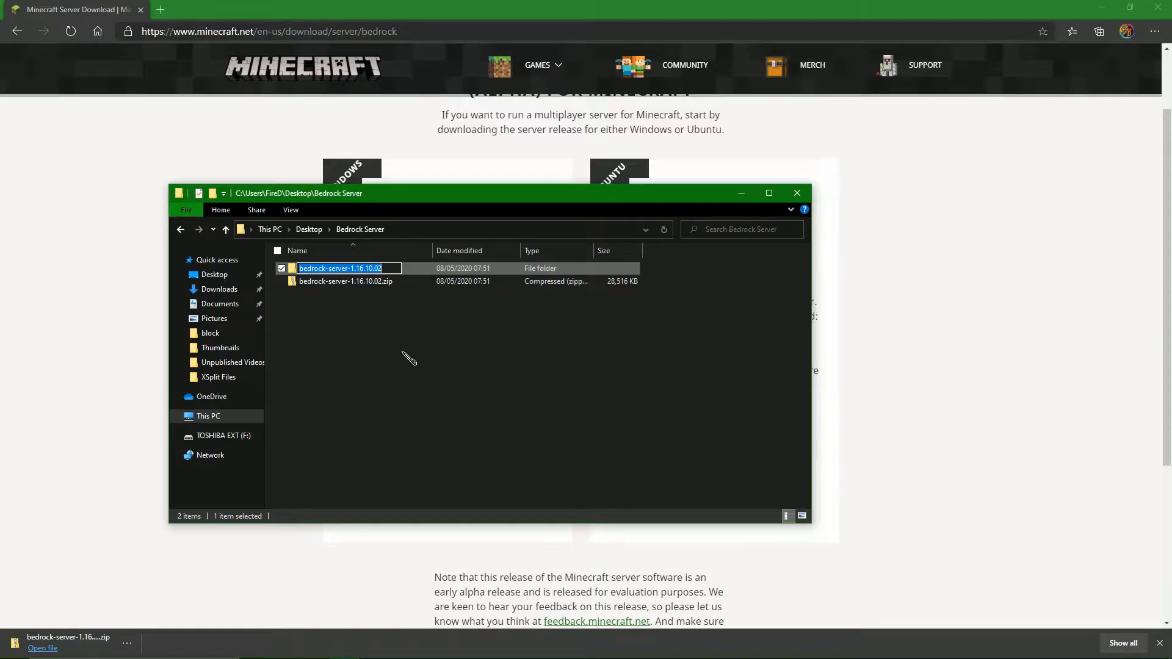
{"action": "type", "text": "Bedrock Server"}
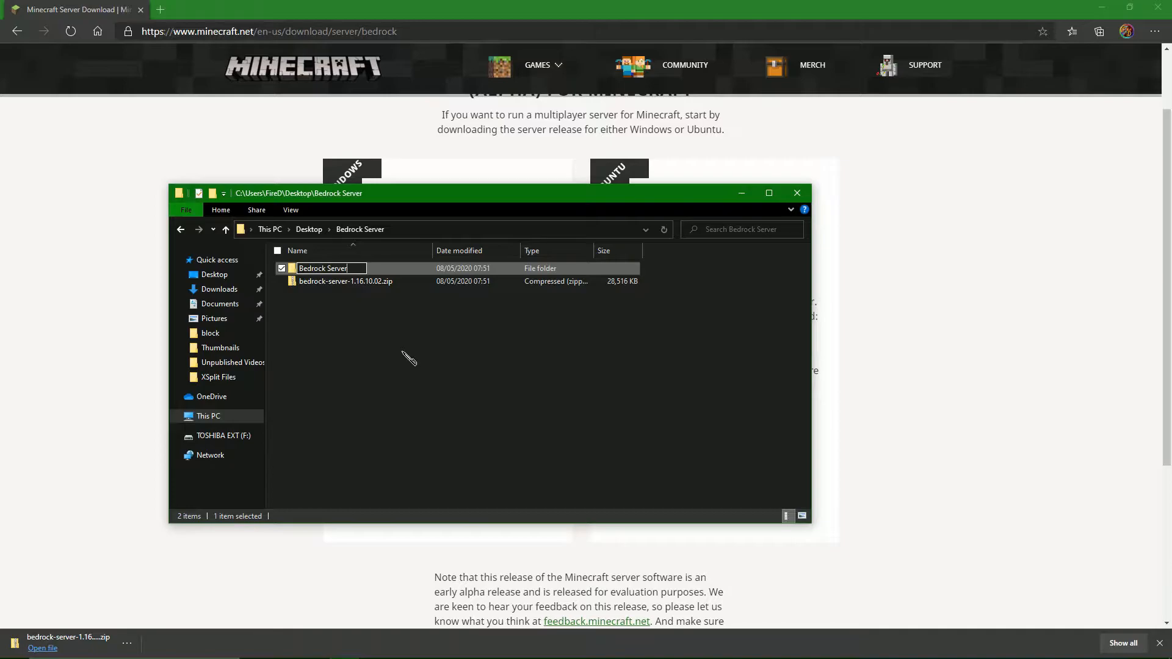
{"action": "key", "text": "Return"}
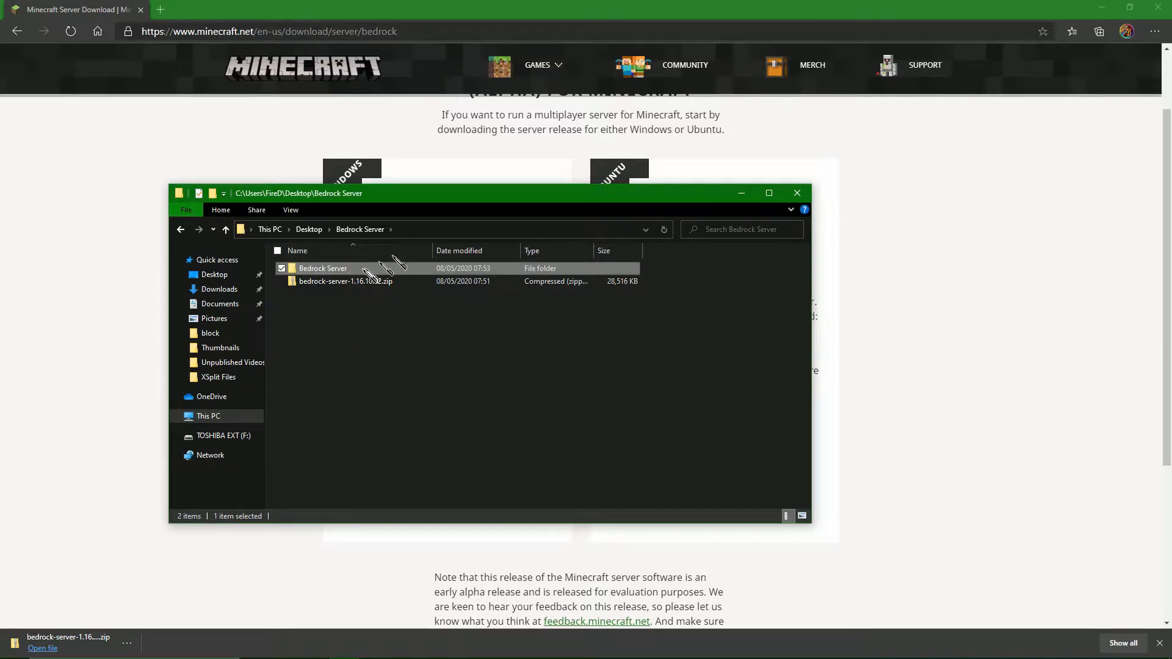
Step: Open the renamed Bedrock Server folder and run bedrock_server.exe, overriding the SmartScreen block
{"action": "double_click", "coordinate": [365, 268]}
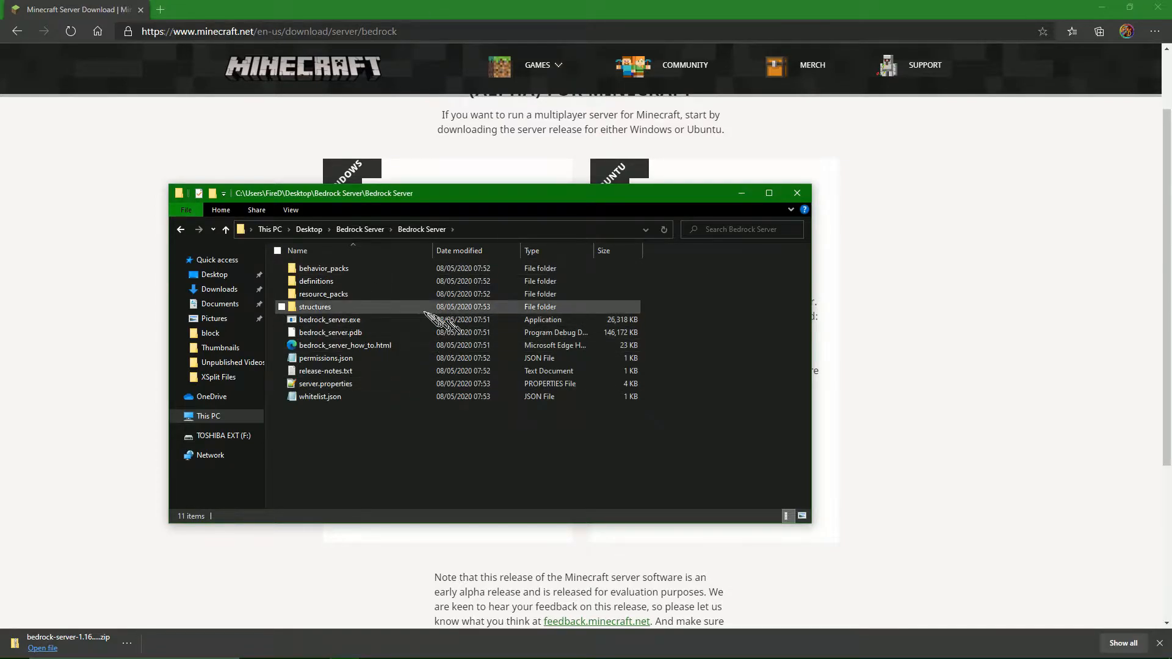
{"action": "left_click", "coordinate": [337, 324]}
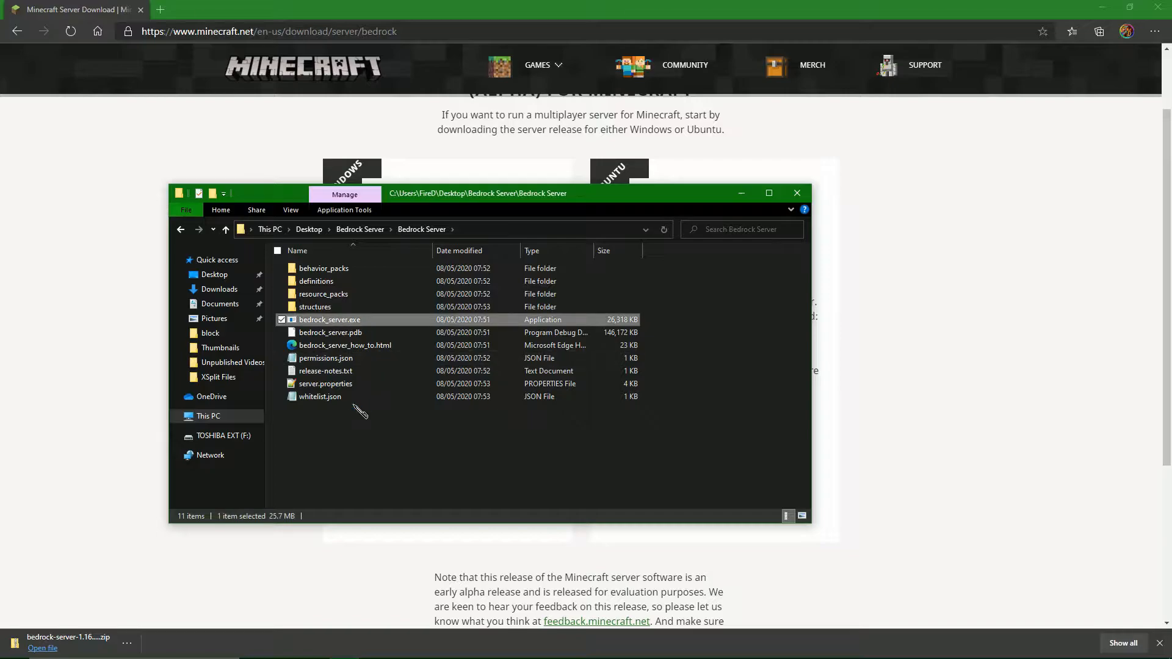
{"action": "double_click", "coordinate": [358, 319]}
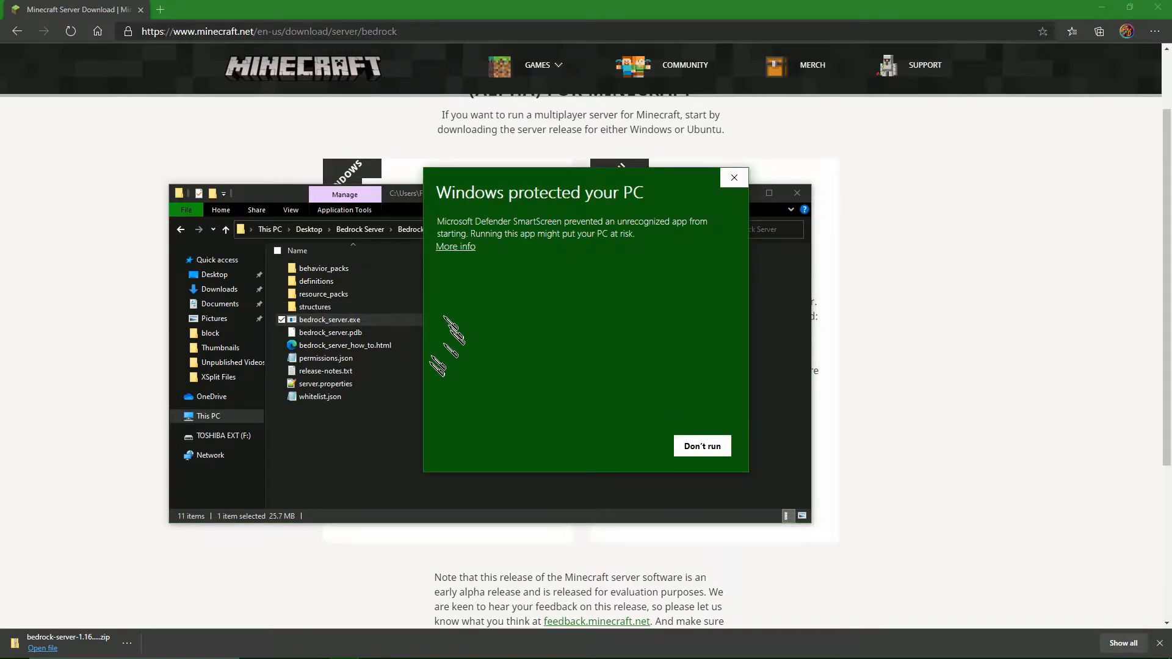
{"action": "left_click", "coordinate": [449, 248]}
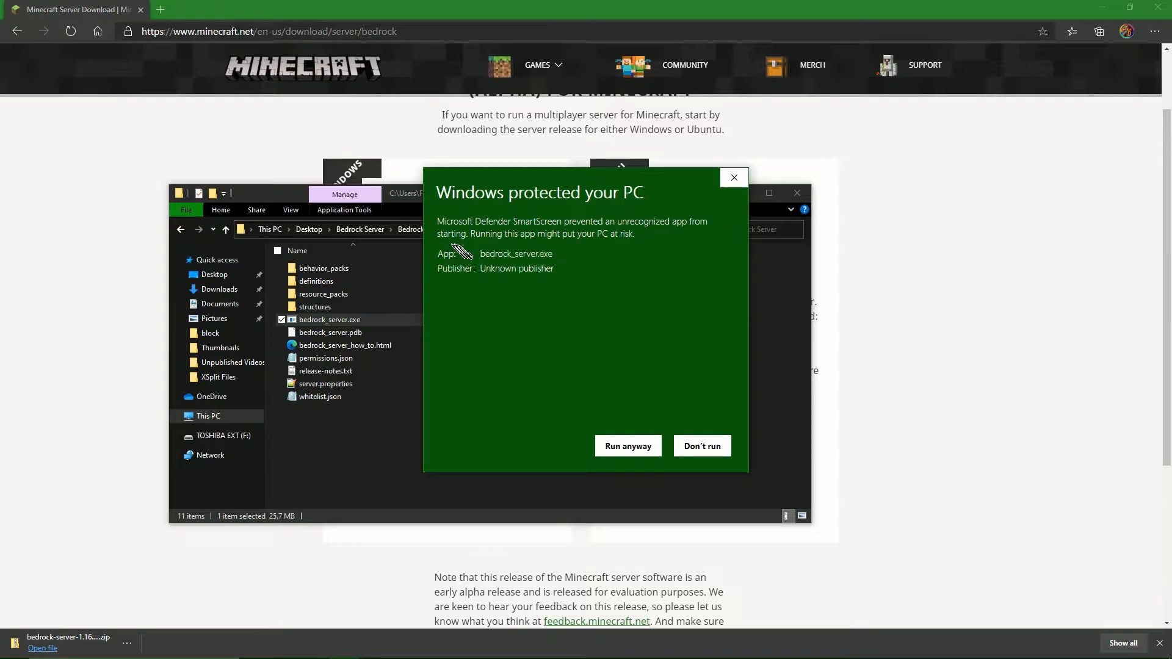
{"action": "left_click", "coordinate": [612, 443]}
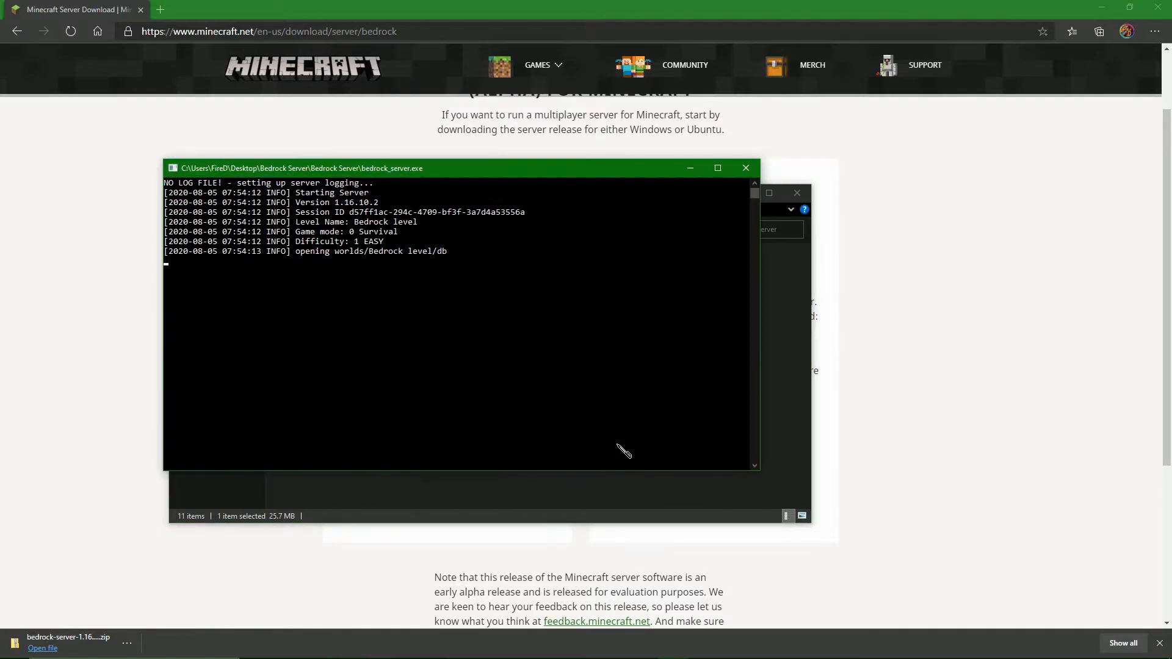
Step: Allow bedrock_server.exe through Windows Defender Firewall on public networks and move the server console beside the file list
{"action": "left_click_drag", "start_coordinate": [546, 186], "coordinate": [544, 155]}
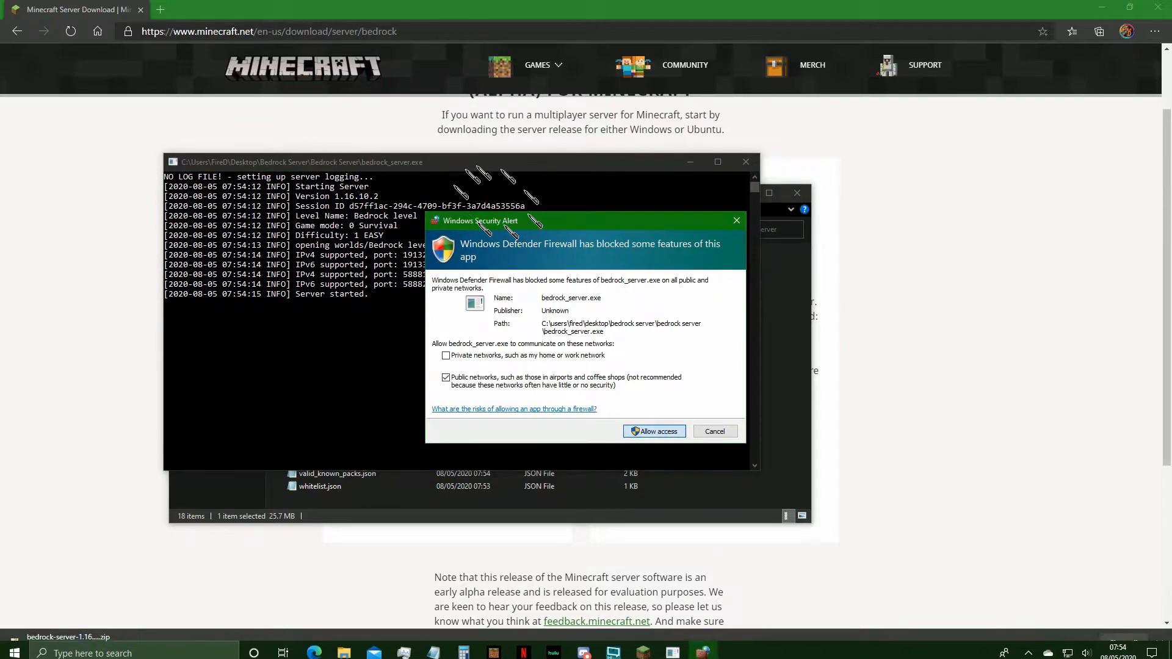
{"action": "left_click", "coordinate": [654, 431]}
{"action": "left_click_drag", "start_coordinate": [458, 163], "coordinate": [742, 241]}
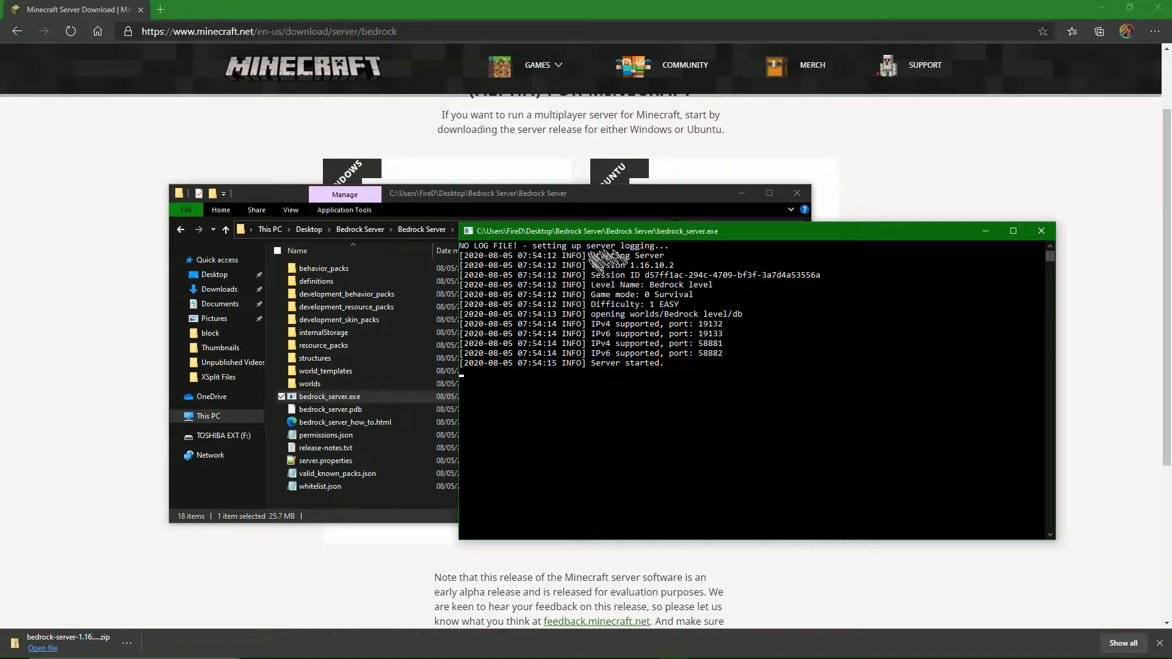
Step: Examine the supported ports and the other startup log lines in the bedrock_server.exe console
{"action": "left_click_drag", "start_coordinate": [591, 324], "coordinate": [672, 332]}
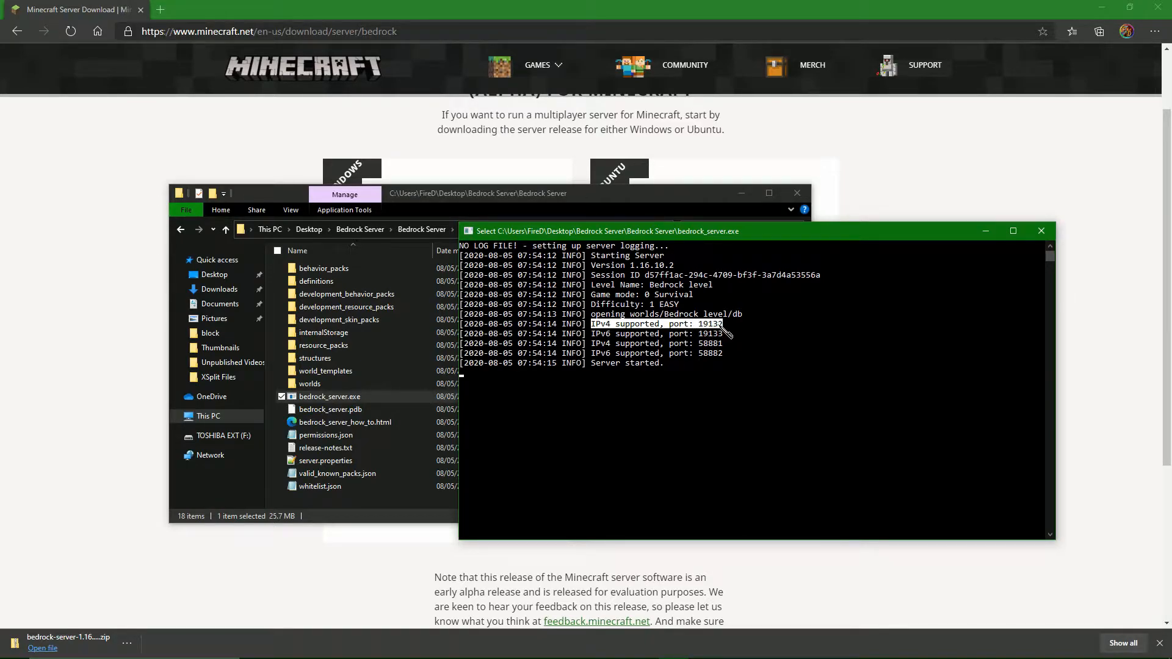
{"action": "right_click", "coordinate": [672, 387]}
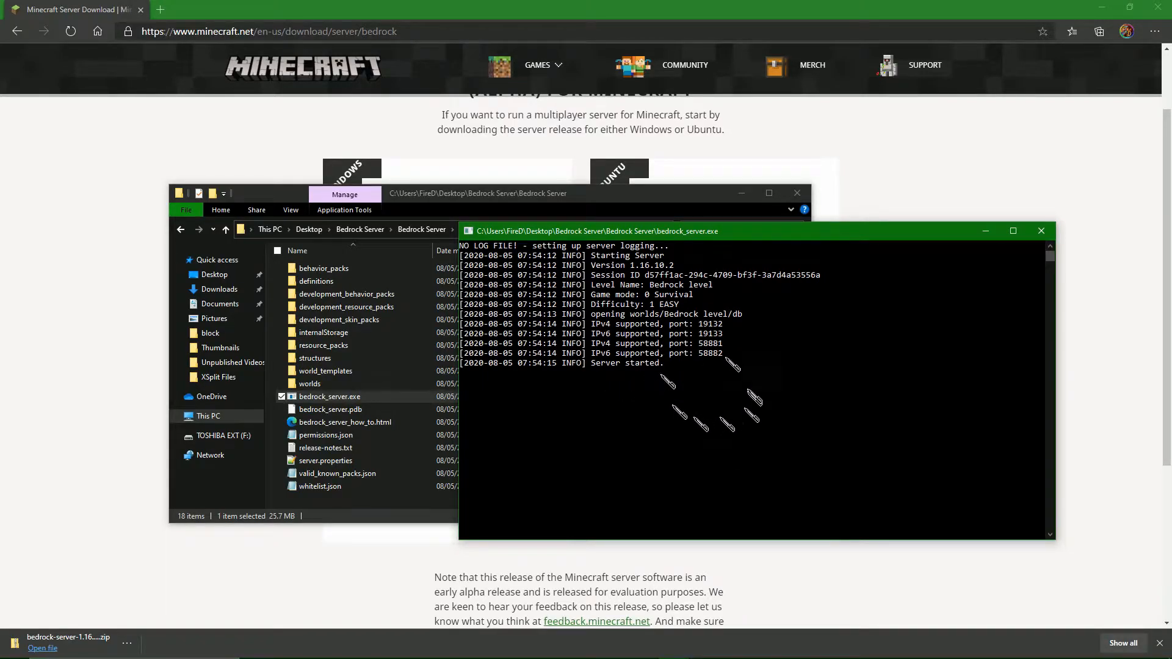
{"action": "left_click_drag", "start_coordinate": [751, 232], "coordinate": [820, 178]}
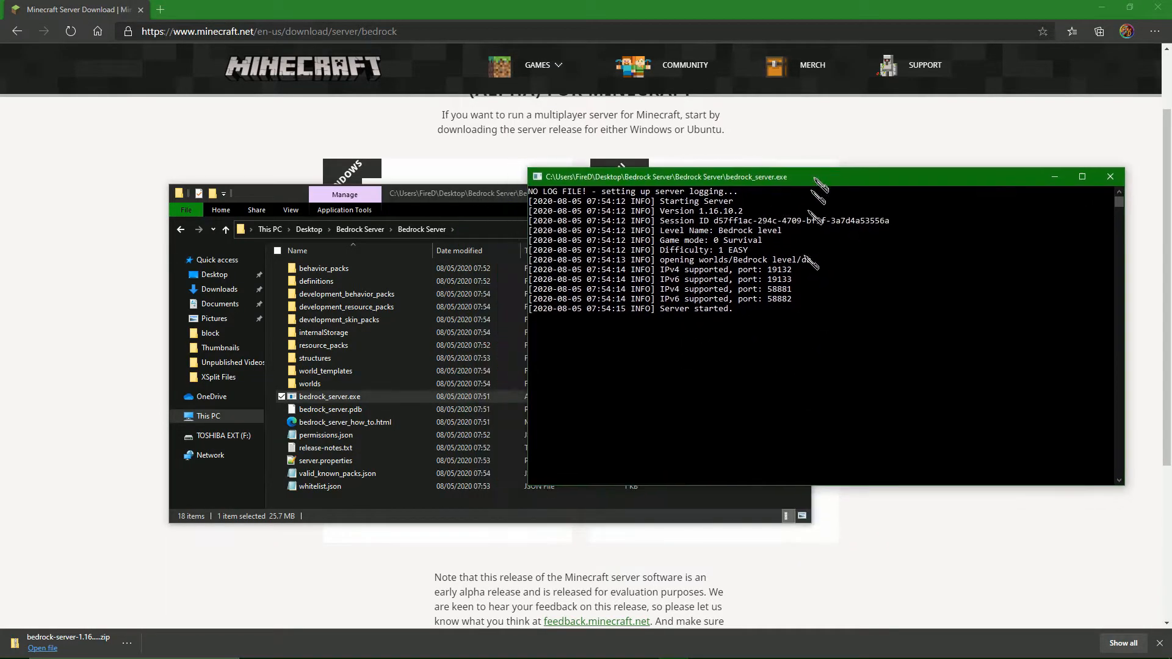
{"action": "left_click_drag", "start_coordinate": [557, 156], "coordinate": [672, 280]}
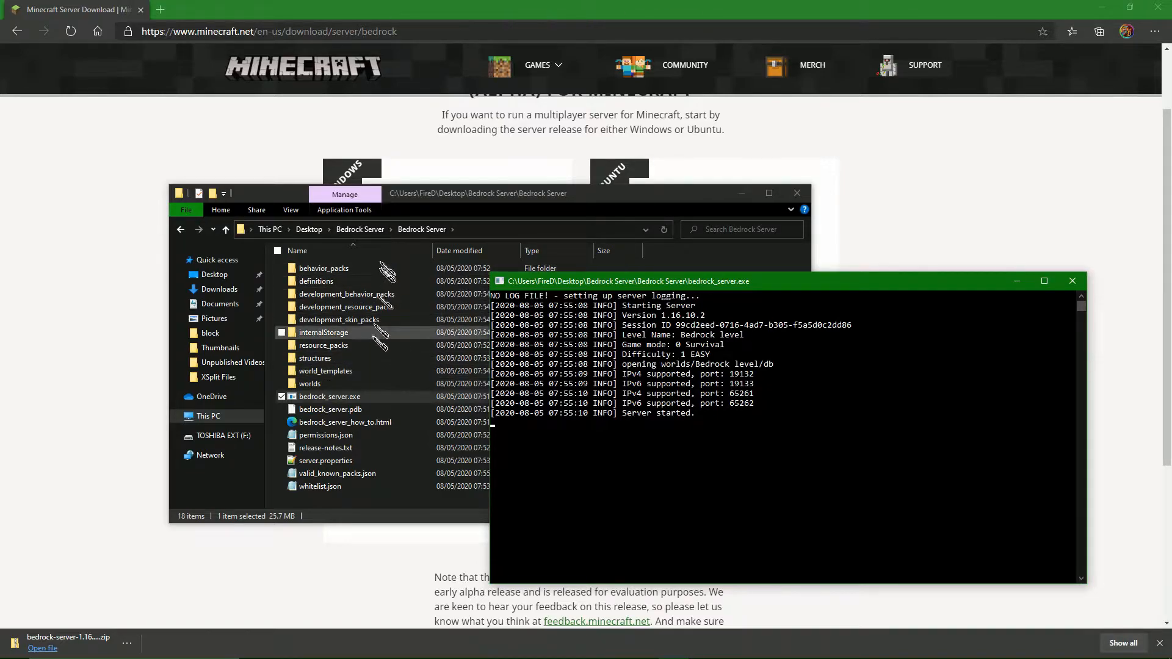
{"action": "left_click_drag", "start_coordinate": [770, 282], "coordinate": [756, 250]}
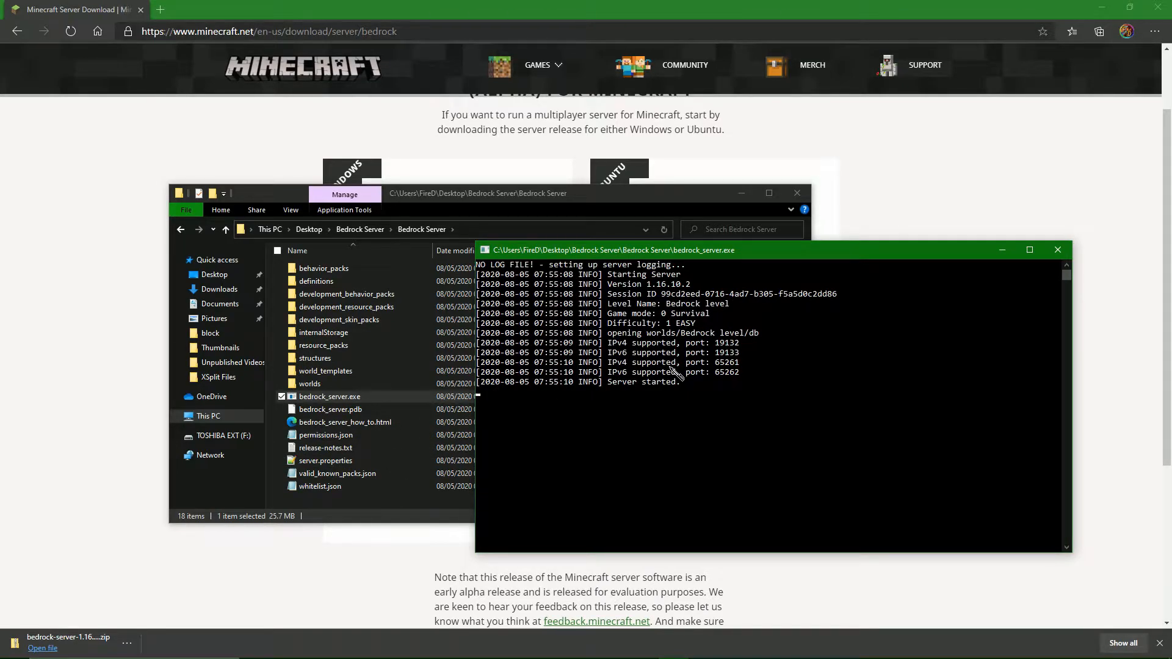
{"action": "left_click_drag", "start_coordinate": [607, 310], "coordinate": [709, 315]}
{"action": "left_click_drag", "start_coordinate": [608, 325], "coordinate": [694, 325]}
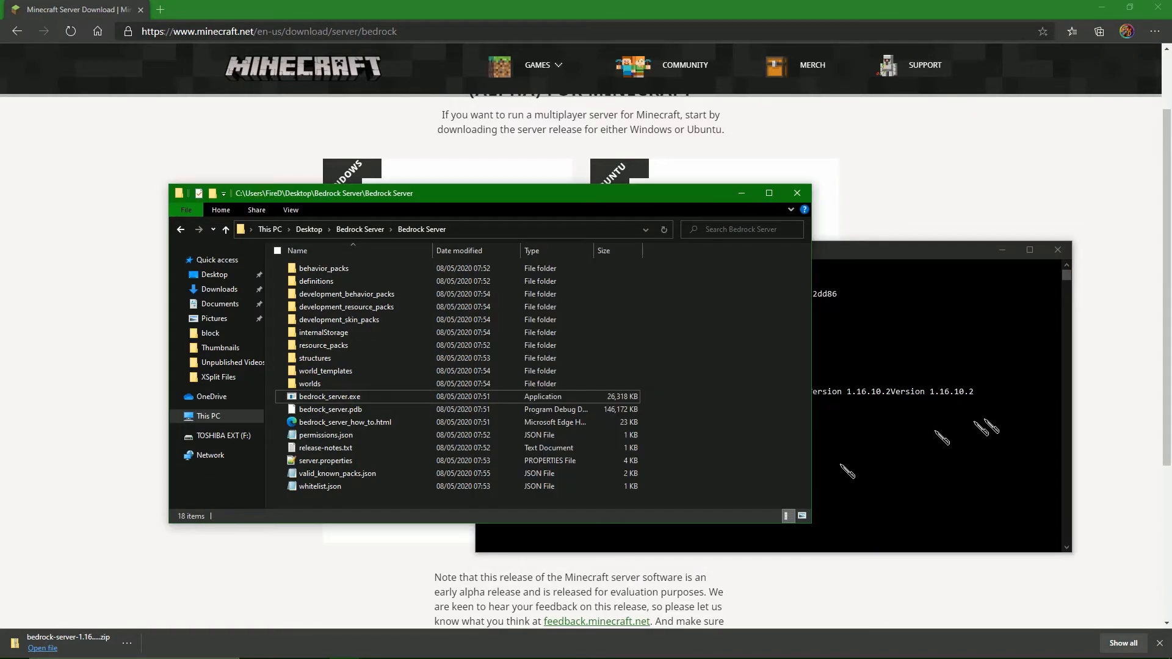
Step: Shut down the running Bedrock server by entering the stop command in its console
{"action": "left_click", "coordinate": [980, 419]}
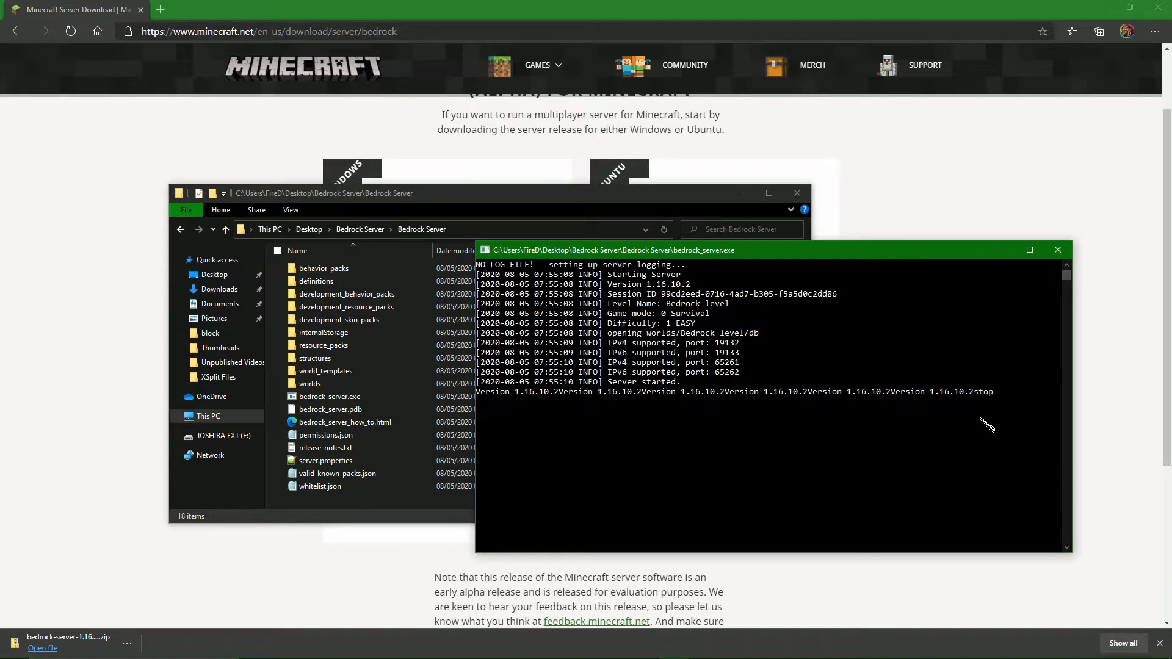
{"action": "type", "text": "stop"}
{"action": "key", "text": "Return"}
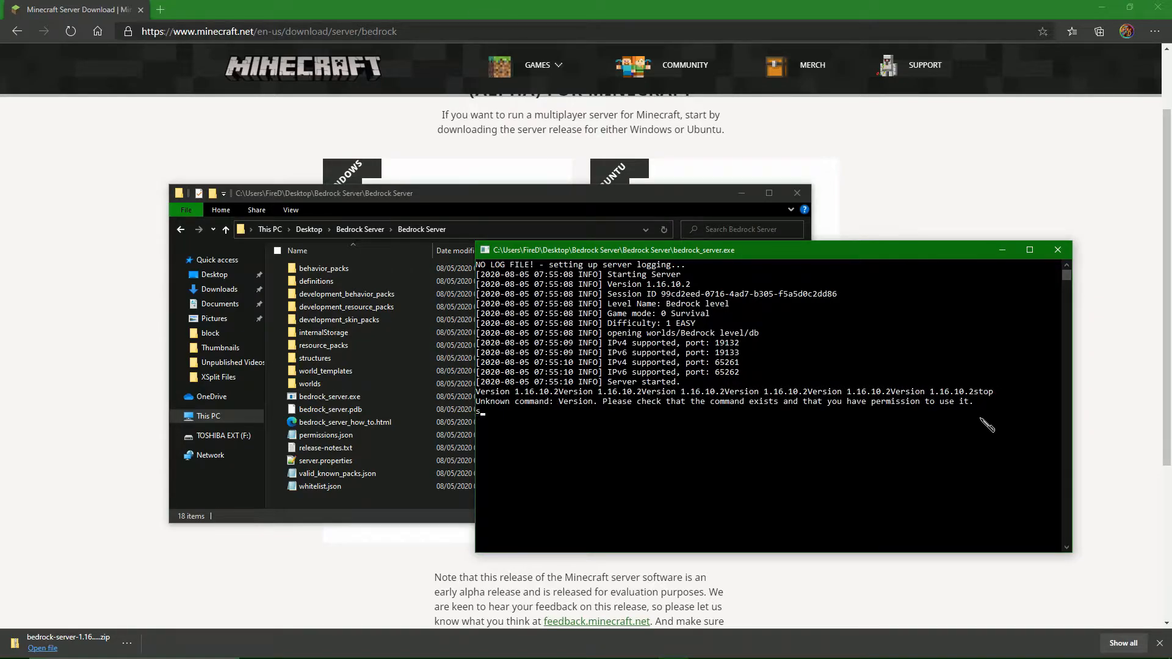
{"action": "type", "text": "stop"}
{"action": "key", "text": "Return"}
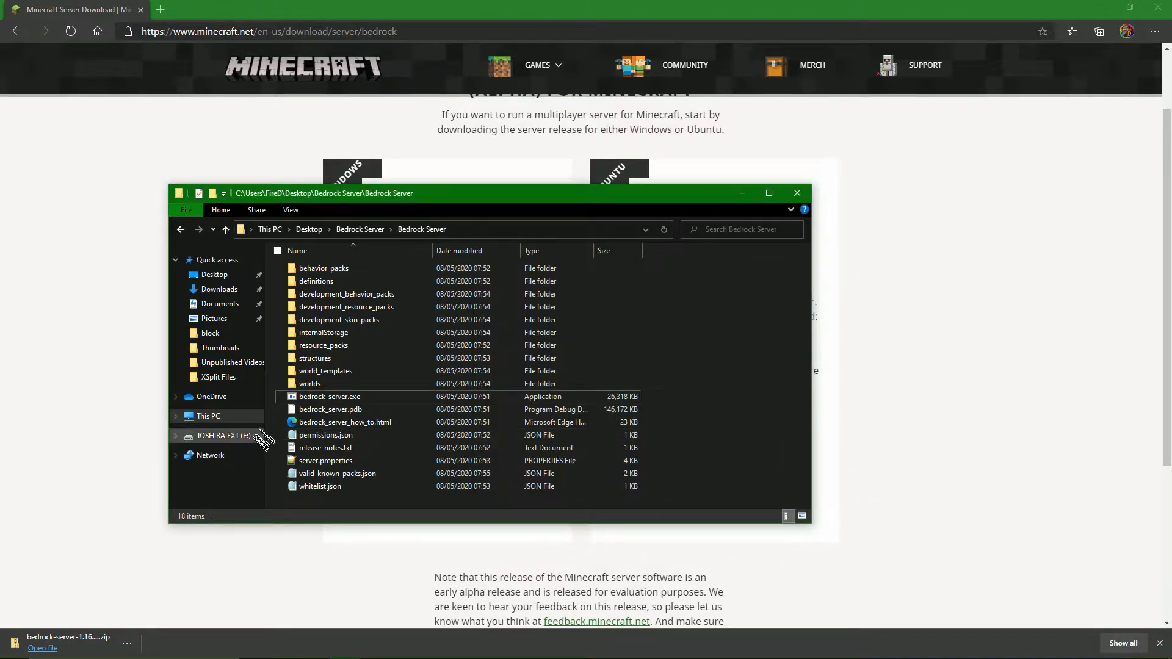
Step: Open bedrock_server_how_to.html and read its recommended hardware and the Linux and Windows platform sections
{"action": "left_click", "coordinate": [377, 427]}
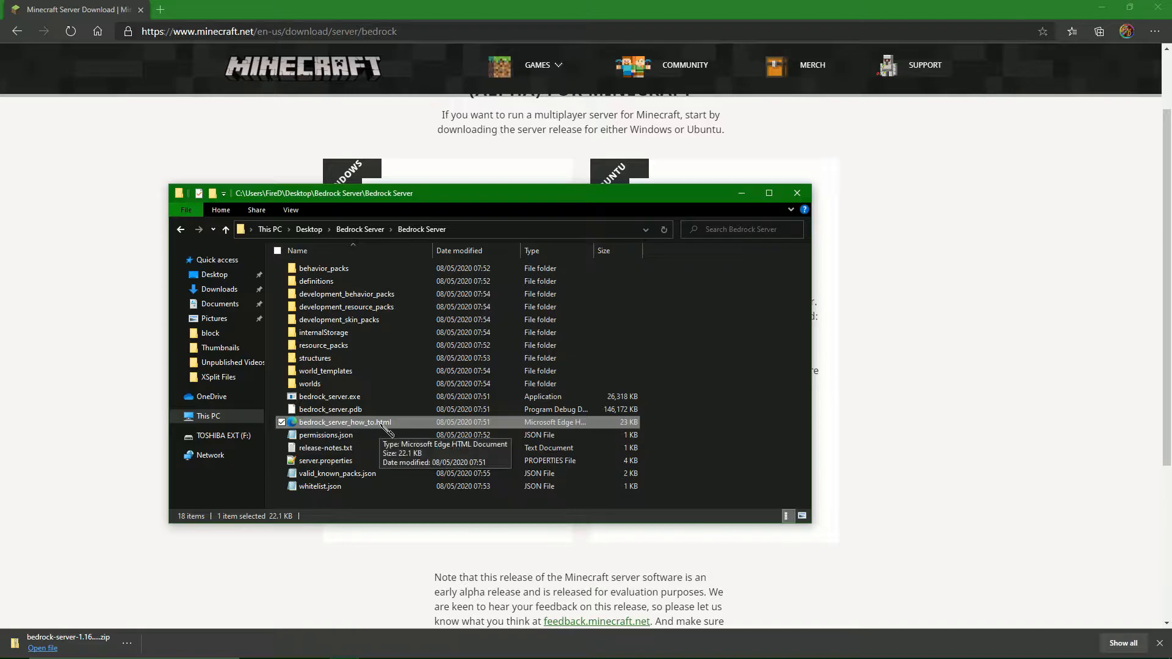
{"action": "double_click", "coordinate": [345, 423]}
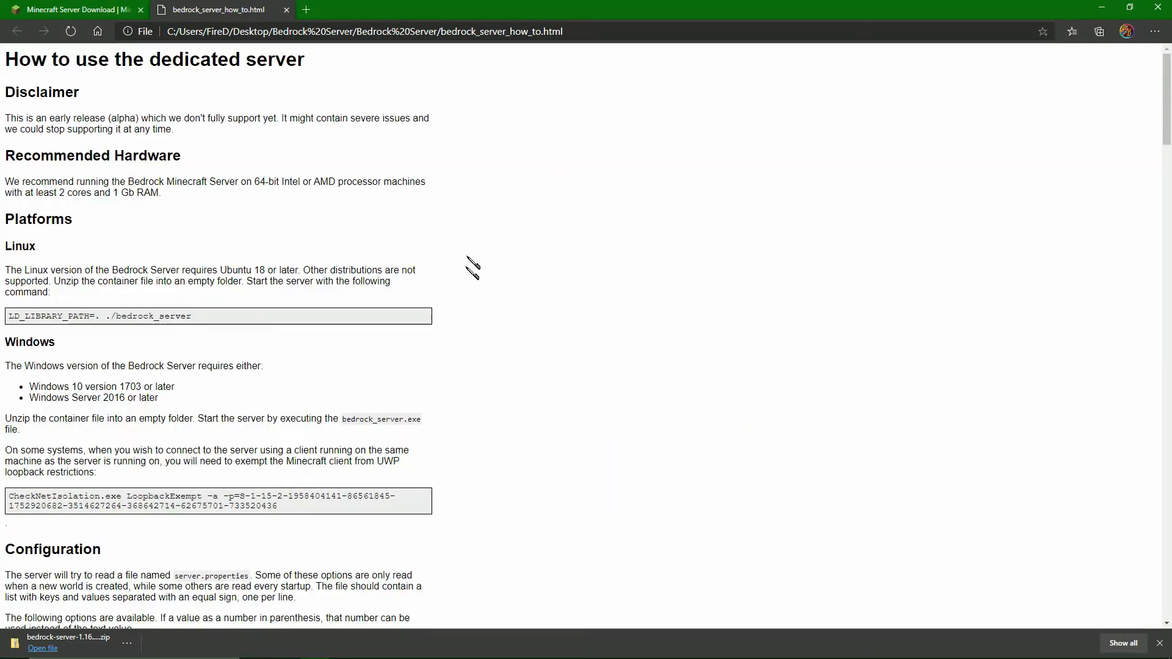
{"action": "left_click_drag", "start_coordinate": [16, 59], "coordinate": [306, 61]}
{"action": "left_click", "coordinate": [7, 86]}
{"action": "left_click_drag", "start_coordinate": [3, 66], "coordinate": [533, 91]}
{"action": "left_click", "coordinate": [526, 144]}
{"action": "scroll", "coordinate": [95, 323], "scroll_direction": "down", "scroll_amount": 1}
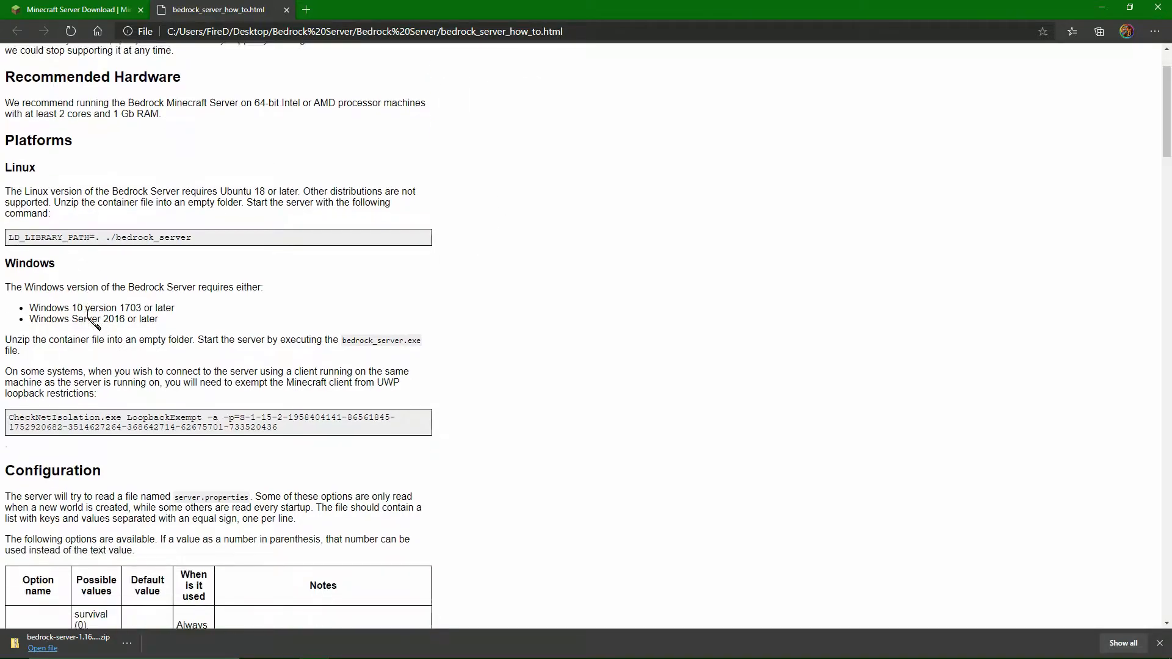
{"action": "double_click", "coordinate": [12, 251]}
{"action": "double_click", "coordinate": [9, 160]}
{"action": "left_click", "coordinate": [230, 242]}
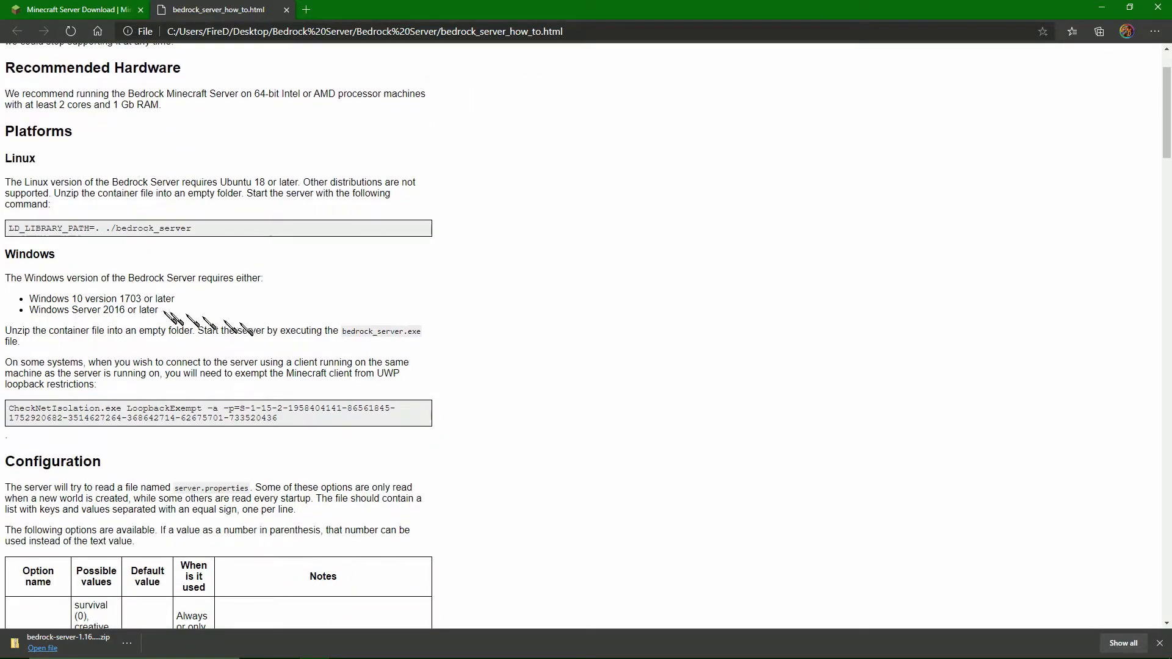
Step: Review the Configuration section and its options table in the how-to guide, and close the guide
{"action": "scroll", "coordinate": [166, 305], "scroll_direction": "down", "scroll_amount": 3}
{"action": "scroll", "coordinate": [166, 299], "scroll_direction": "down", "scroll_amount": 1}
{"action": "left_click_drag", "start_coordinate": [5, 192], "coordinate": [188, 216]}
{"action": "left_click", "coordinate": [183, 220]}
{"action": "left_click_drag", "start_coordinate": [85, 337], "coordinate": [415, 455]}
{"action": "left_click", "coordinate": [256, 329]}
{"action": "scroll", "coordinate": [262, 321], "scroll_direction": "down", "scroll_amount": 6}
{"action": "scroll", "coordinate": [246, 316], "scroll_direction": "up", "scroll_amount": 12}
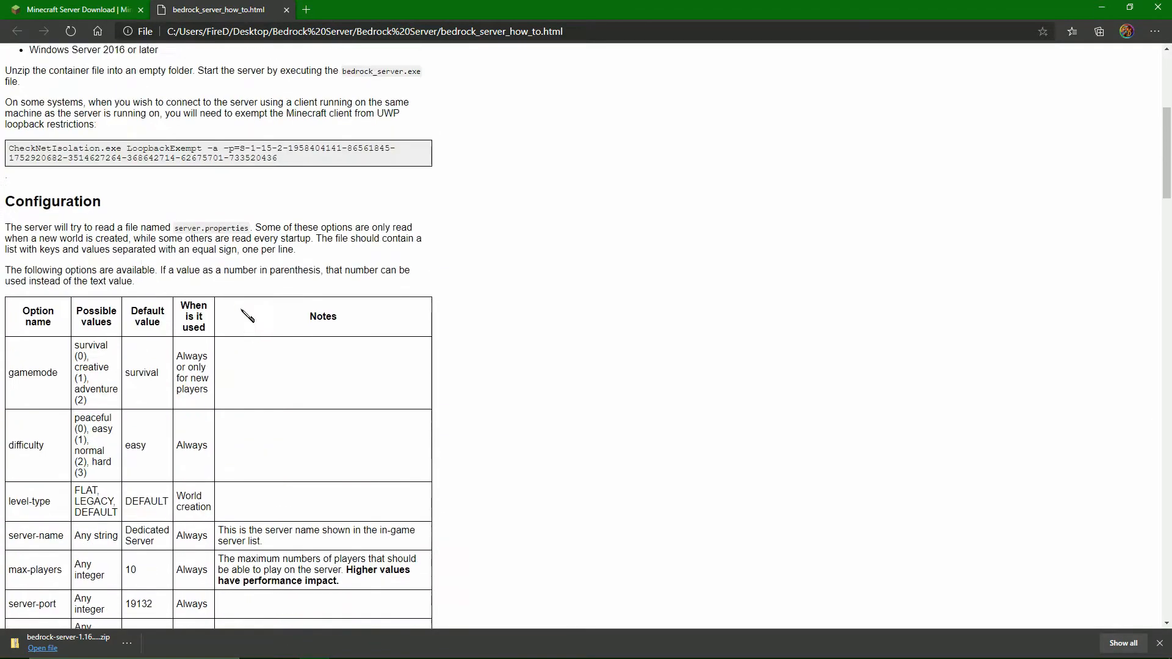
{"action": "left_click", "coordinate": [287, 10]}
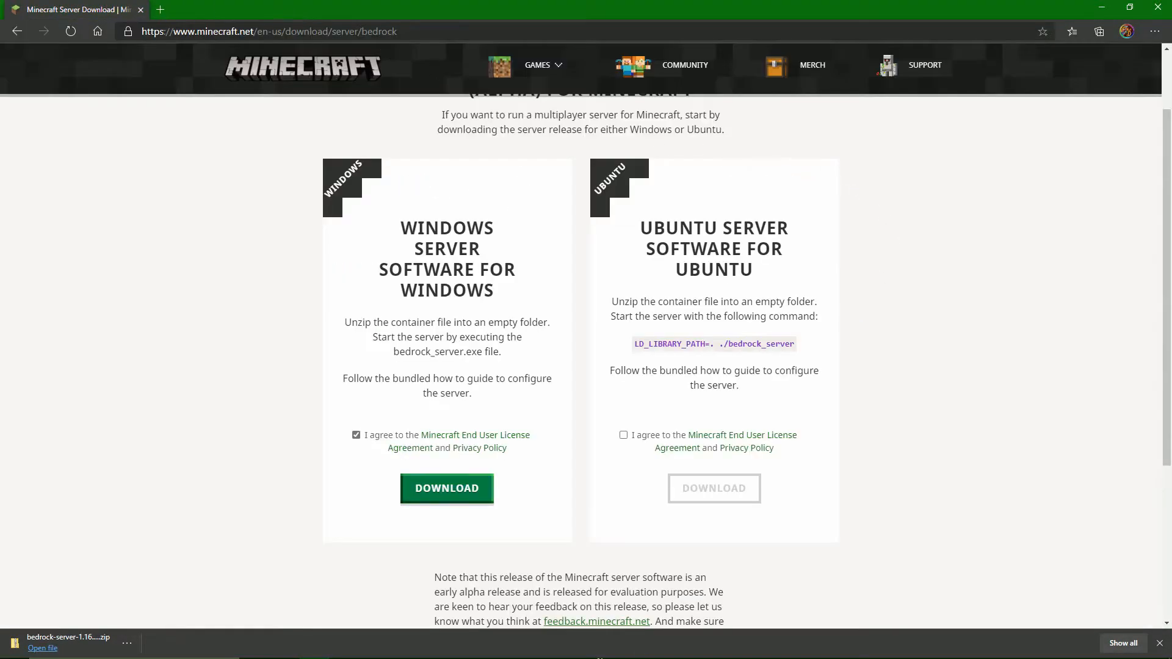
Step: Return to the Bedrock Server folder in File Explorer and open server.properties in Notepad++
{"action": "left_click", "coordinate": [344, 647]}
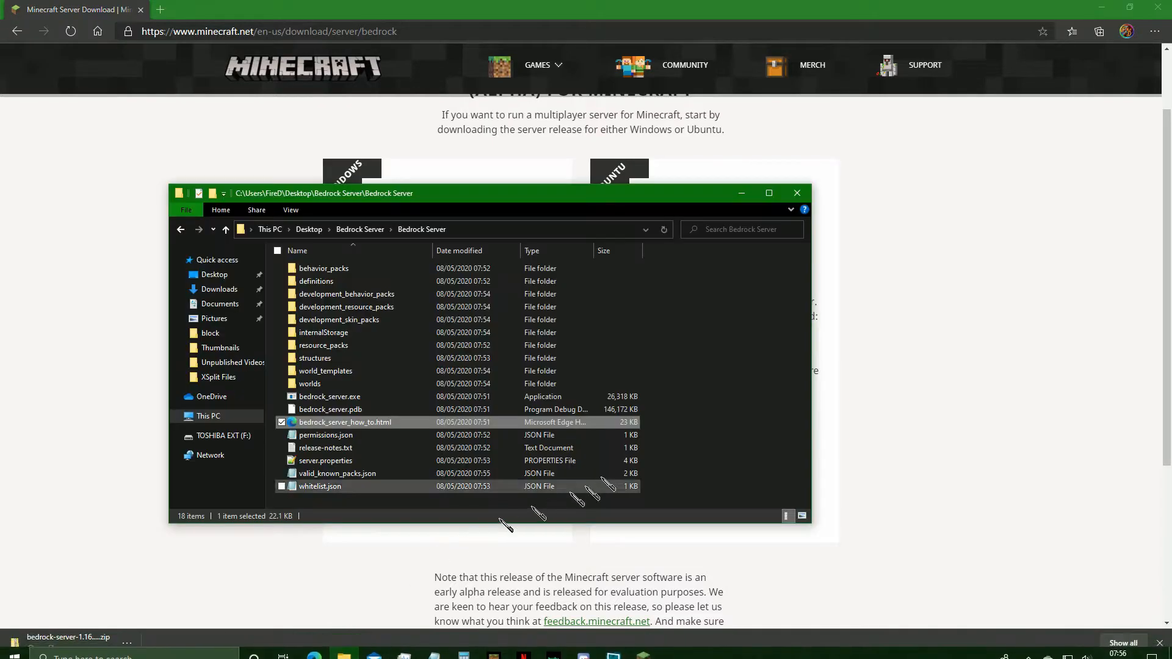
{"action": "left_click", "coordinate": [350, 459]}
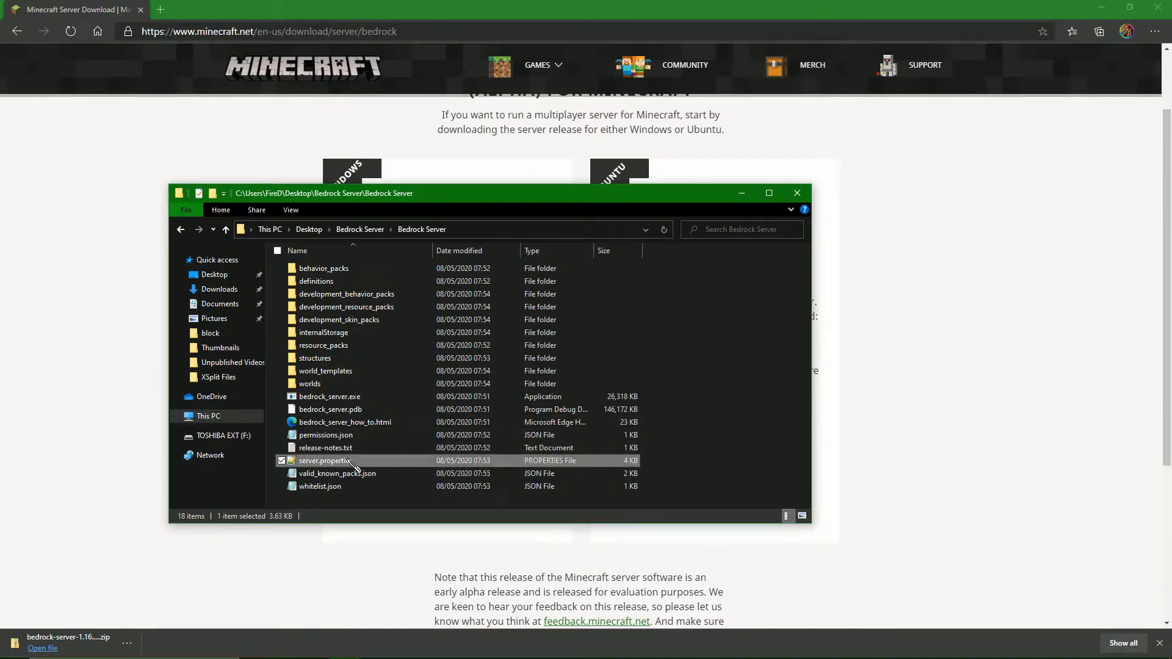
{"action": "double_click", "coordinate": [340, 462]}
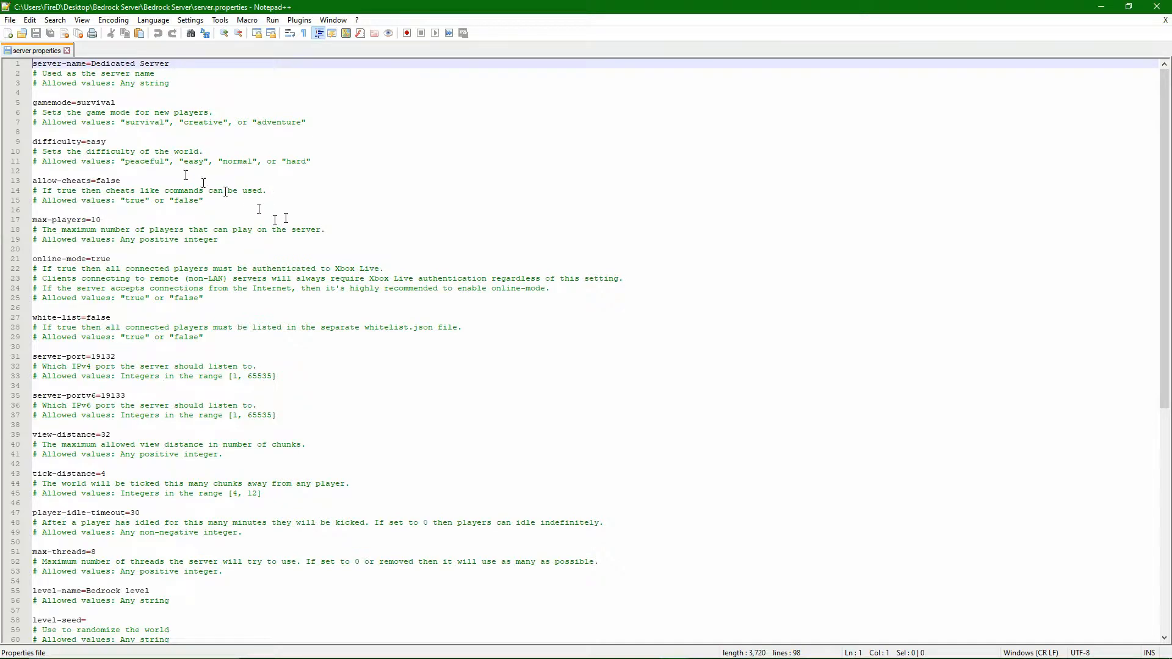
{"action": "left_click", "coordinate": [149, 92]}
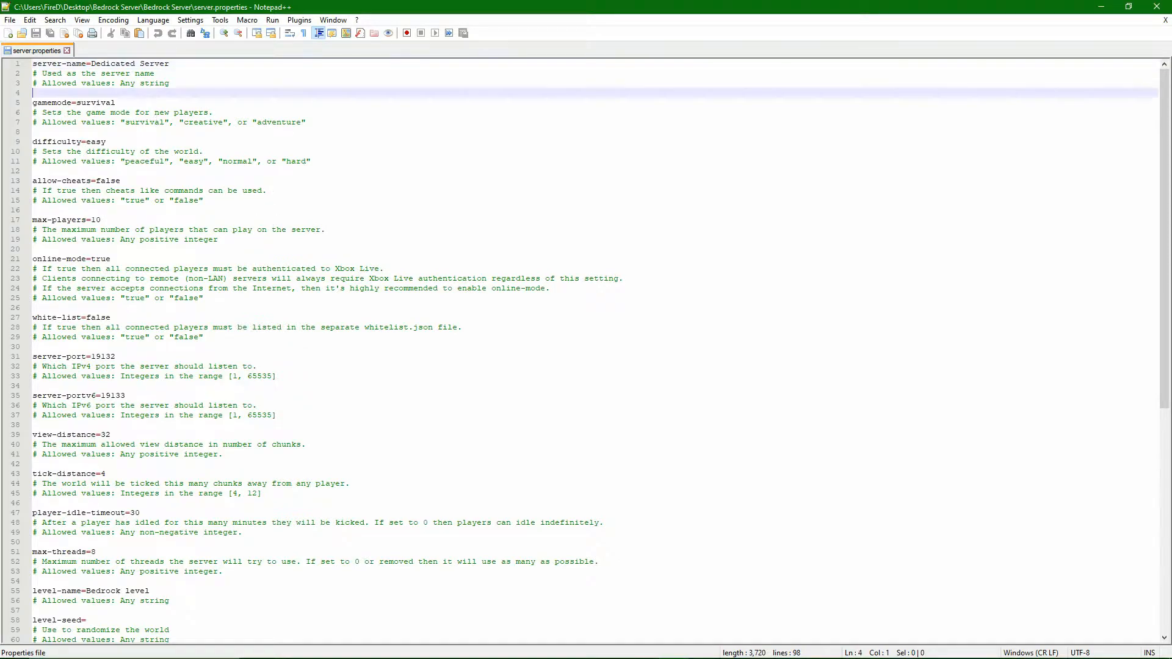
Step: Set the server-name property to ROVEIndustries in server.properties
{"action": "left_click_drag", "start_coordinate": [92, 64], "coordinate": [173, 64]}
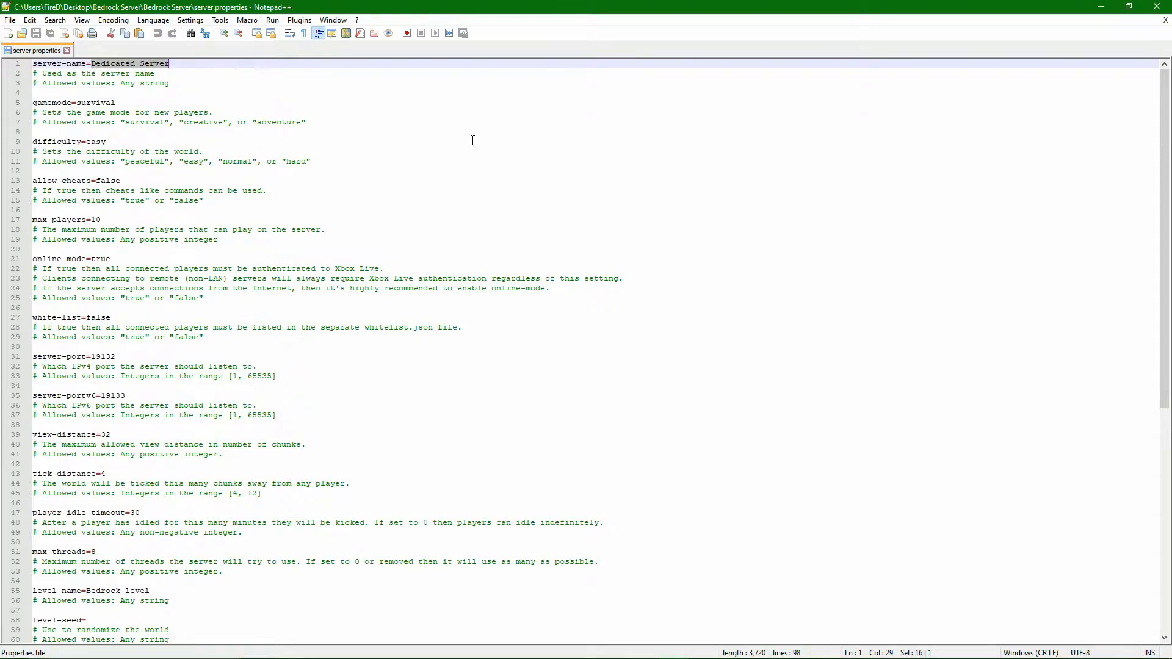
{"action": "key", "text": "Return"}
{"action": "type", "text": "."}
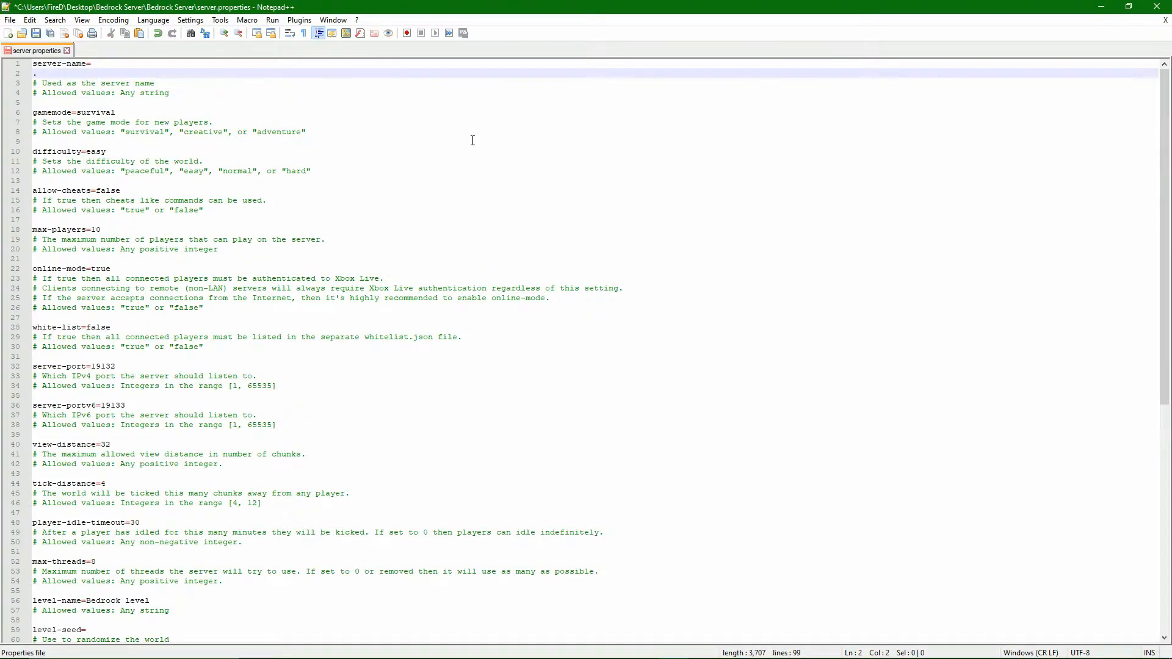
{"action": "key", "text": "BackSpace"}
{"action": "key", "text": "BackSpace"}
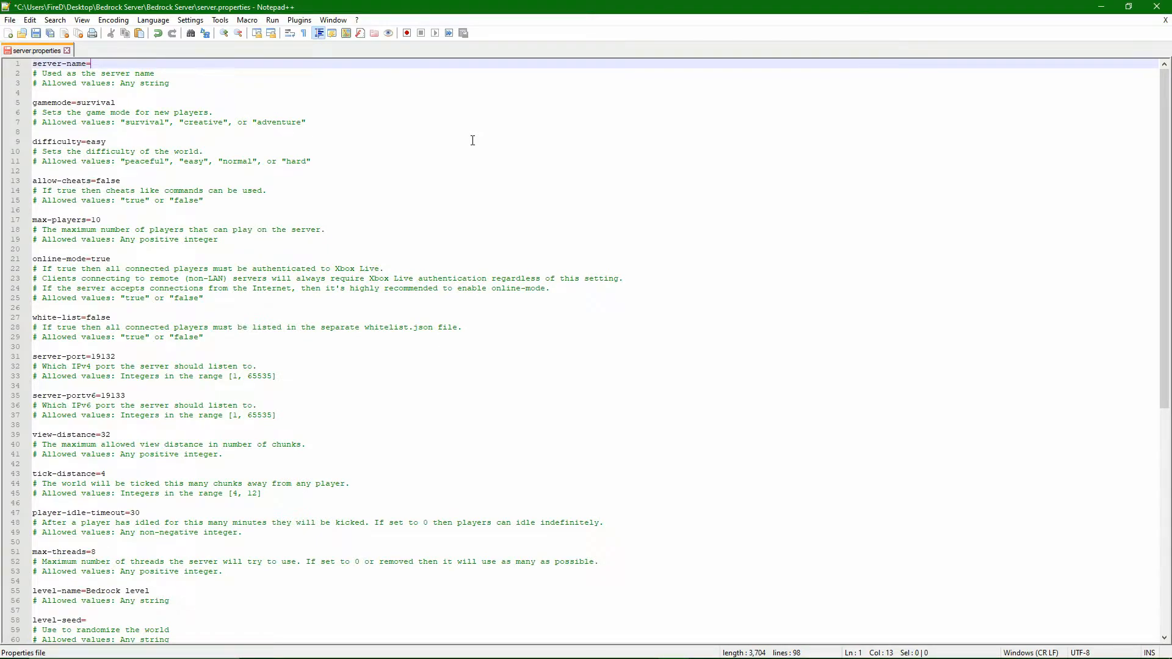
{"action": "type", "text": "ROVEIndustri"}
{"action": "left_click", "coordinate": [446, 127]}
Step: Check the gamemode property and its allowed values in server.properties
{"action": "left_click_drag", "start_coordinate": [116, 100], "coordinate": [78, 103]}
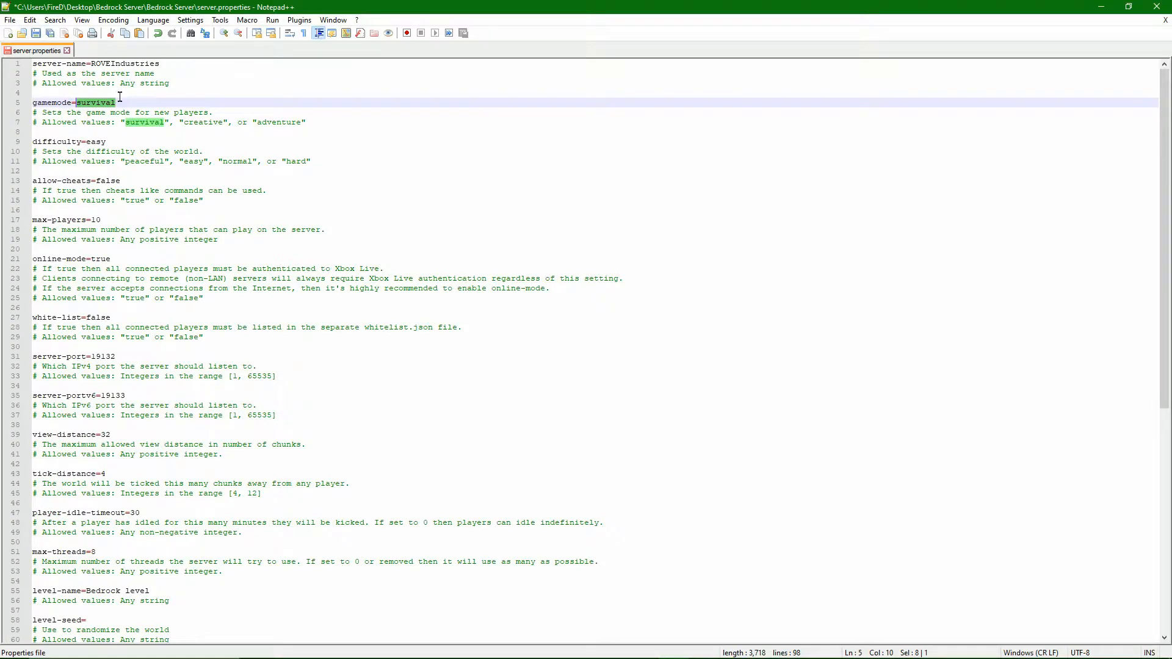
{"action": "key", "text": "Up"}
{"action": "left_click_drag", "start_coordinate": [121, 101], "coordinate": [74, 104]}
{"action": "left_click", "coordinate": [125, 102]}
Step: Set the difficulty property to normal in server.properties
{"action": "left_click_drag", "start_coordinate": [112, 143], "coordinate": [88, 146]}
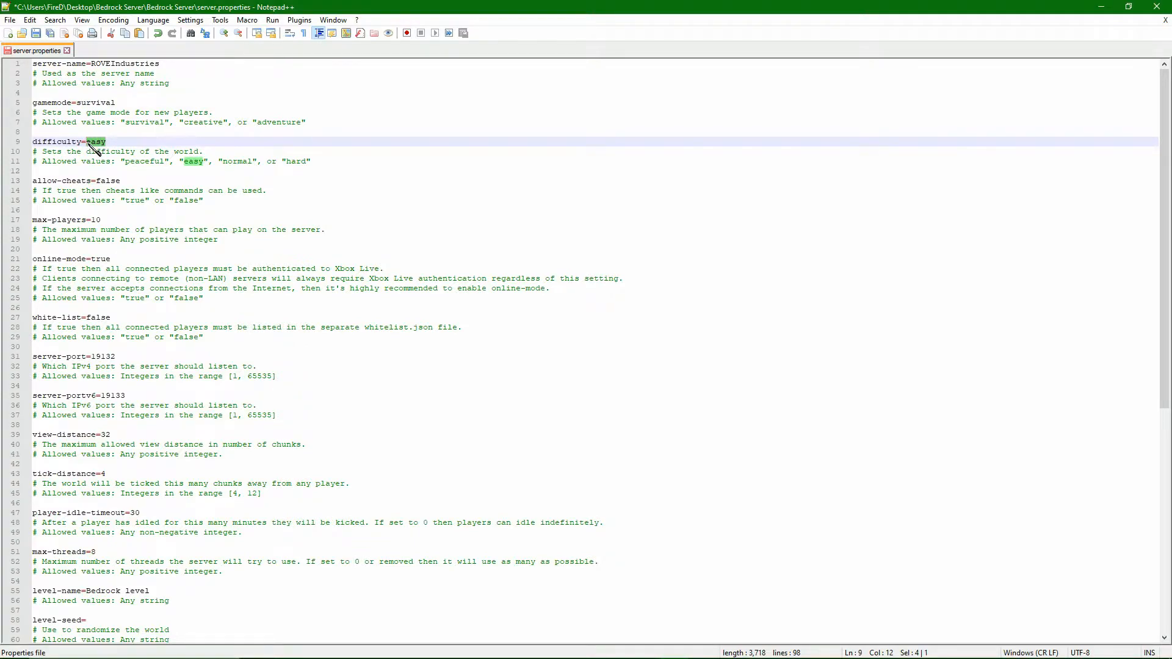
{"action": "type", "text": "normal"}
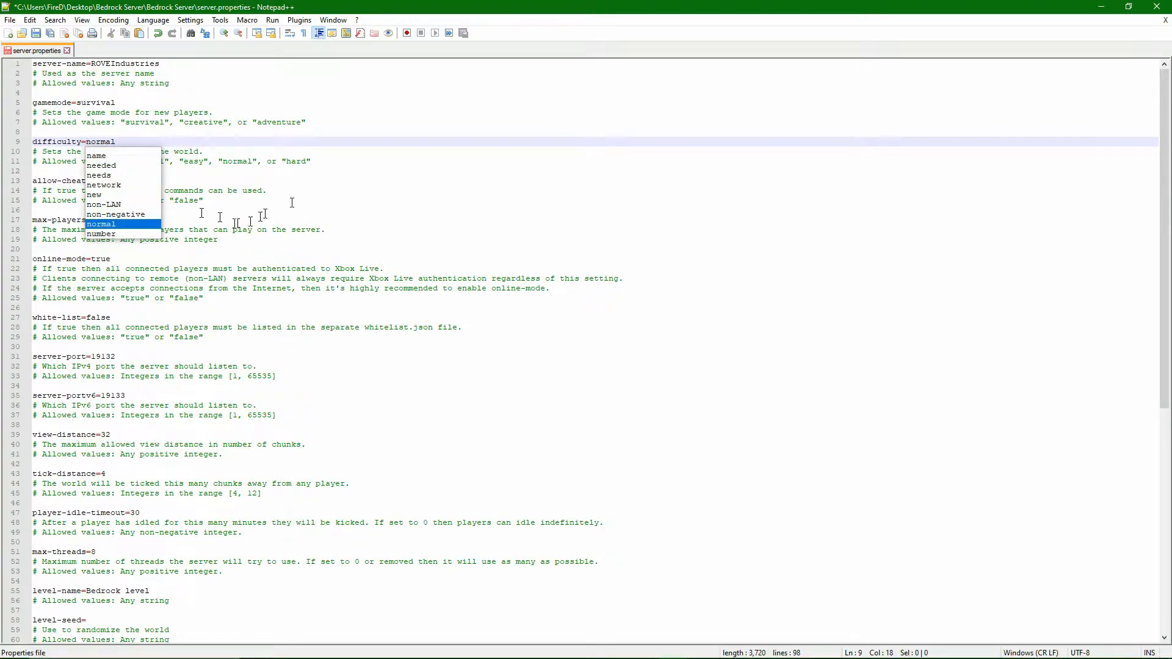
{"action": "left_click", "coordinate": [296, 197]}
{"action": "left_click", "coordinate": [264, 188]}
{"action": "left_click", "coordinate": [214, 179]}
{"action": "left_click", "coordinate": [176, 169]}
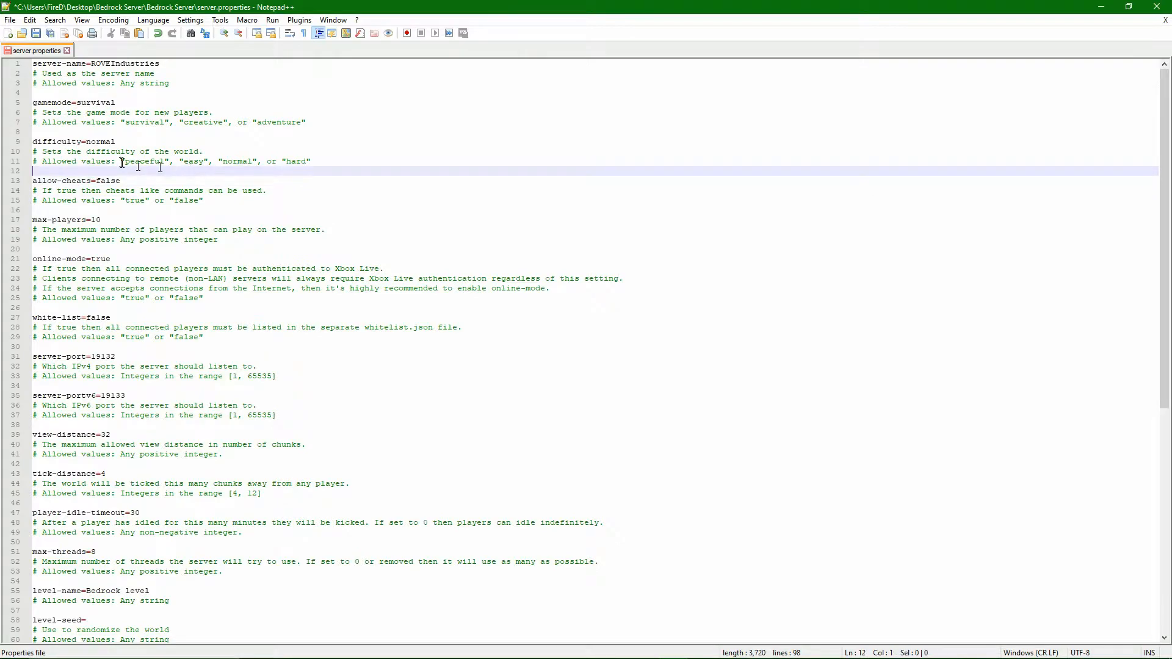
{"action": "double_click", "coordinate": [121, 144]}
{"action": "left_click", "coordinate": [128, 141]}
{"action": "key", "text": "shift+Left"}
{"action": "key", "text": "shift+Left"}
{"action": "key", "text": "shift+Left"}
{"action": "key", "text": "shift+Left"}
{"action": "left_click", "coordinate": [308, 169]}
Step: Set the allow-cheats property to true
{"action": "double_click", "coordinate": [104, 181]}
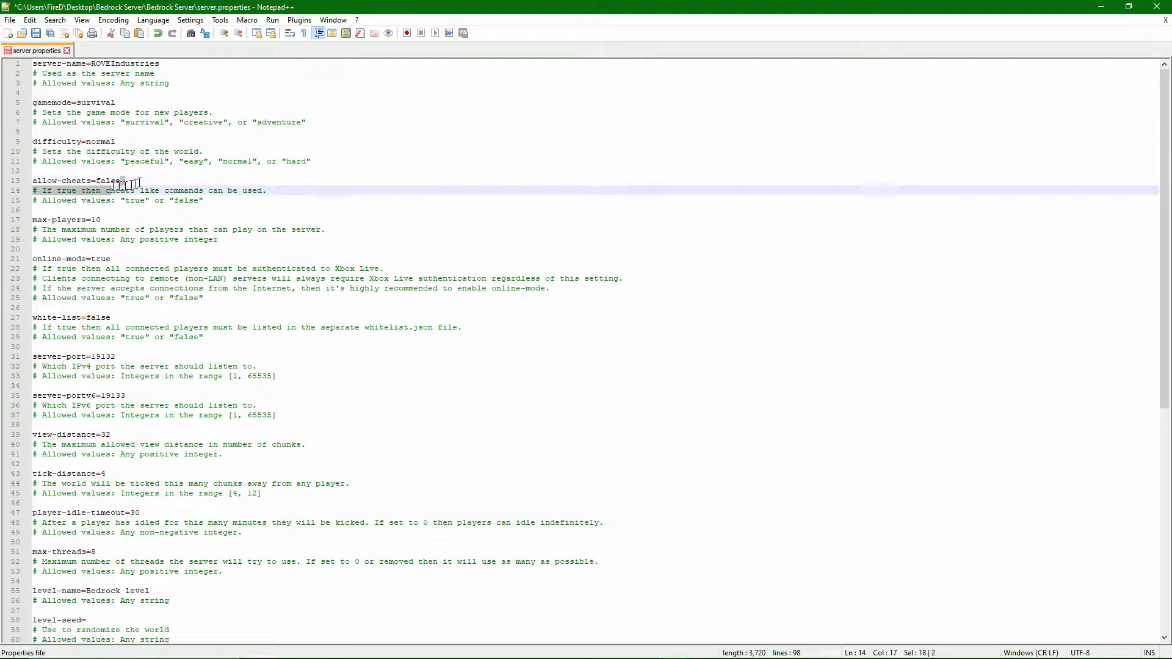
{"action": "type", "text": "true"}
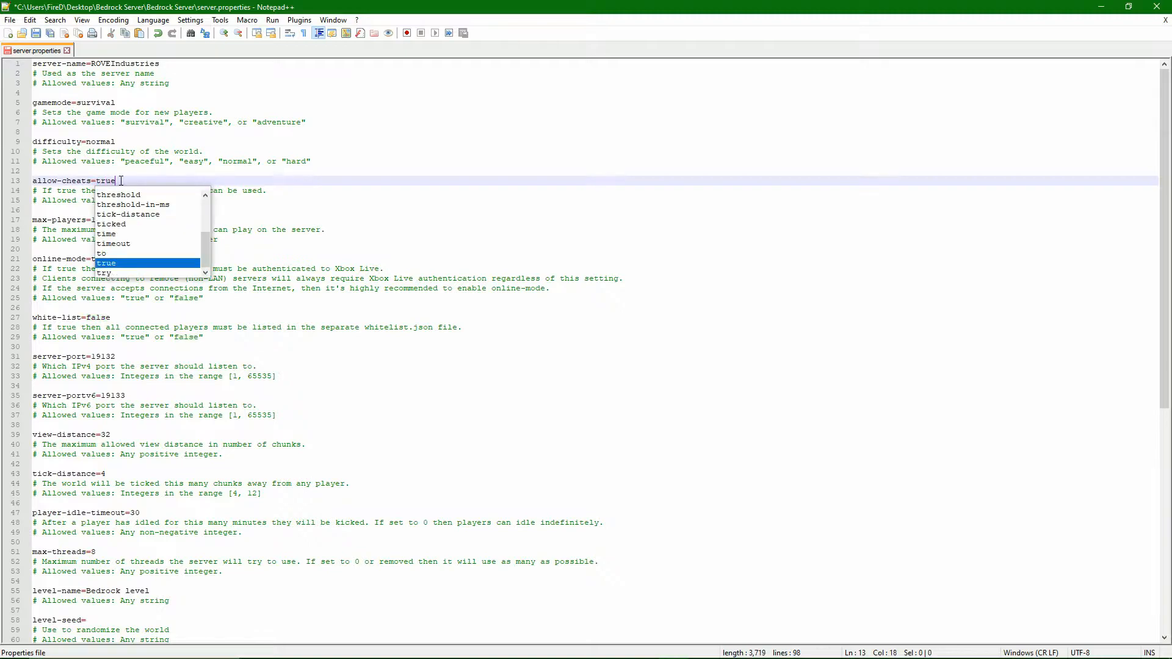
{"action": "left_click", "coordinate": [123, 181]}
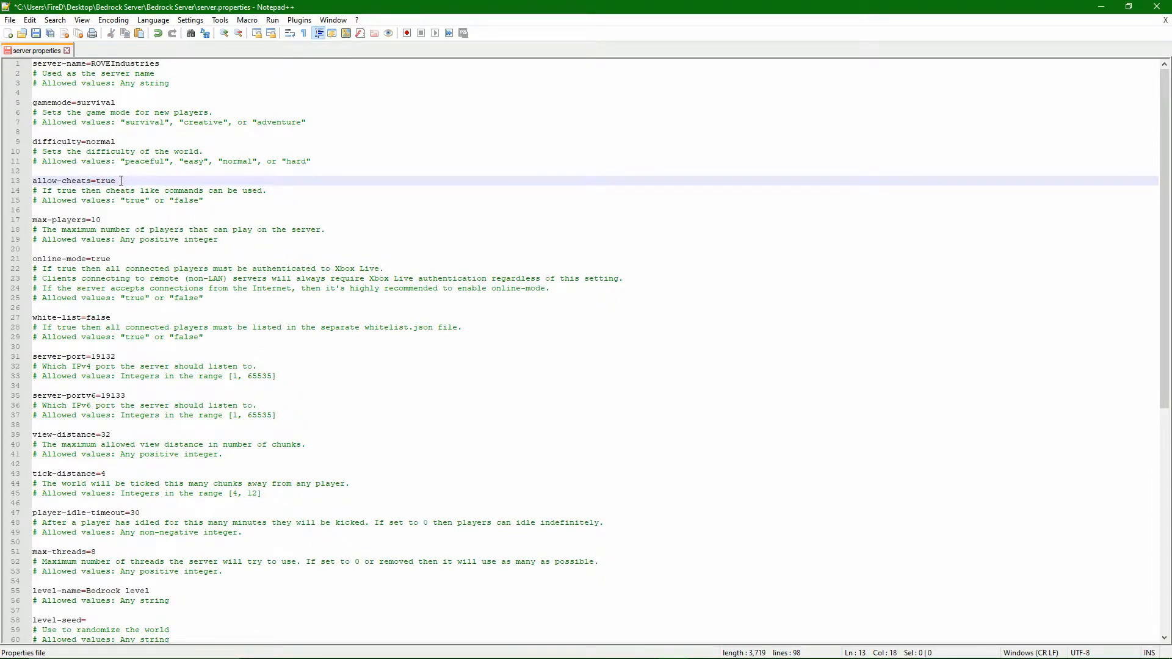
{"action": "left_click", "coordinate": [172, 208]}
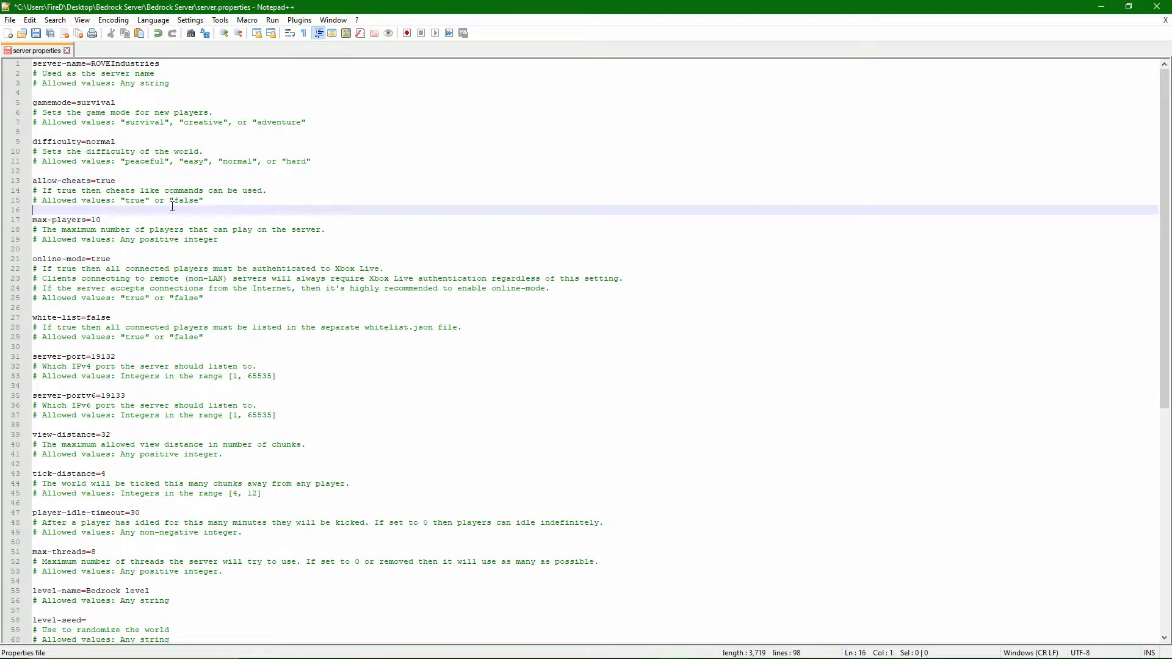
{"action": "left_click_drag", "start_coordinate": [226, 181], "coordinate": [33, 181]}
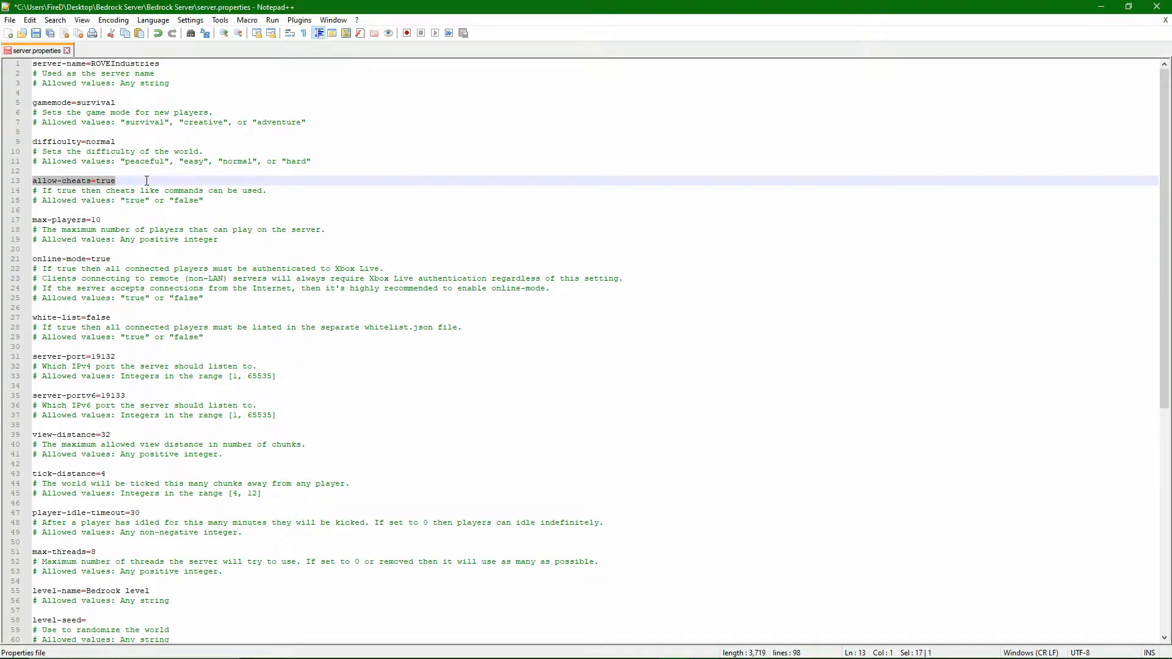
{"action": "left_click", "coordinate": [123, 184]}
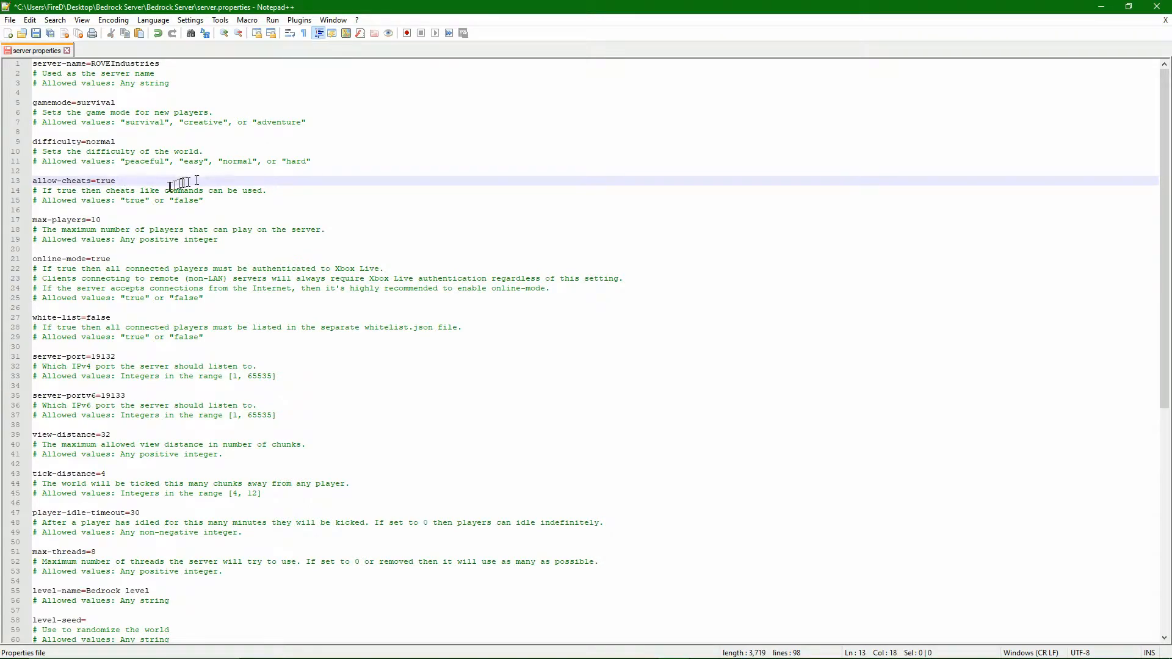
{"action": "left_click_drag", "start_coordinate": [122, 182], "coordinate": [32, 180]}
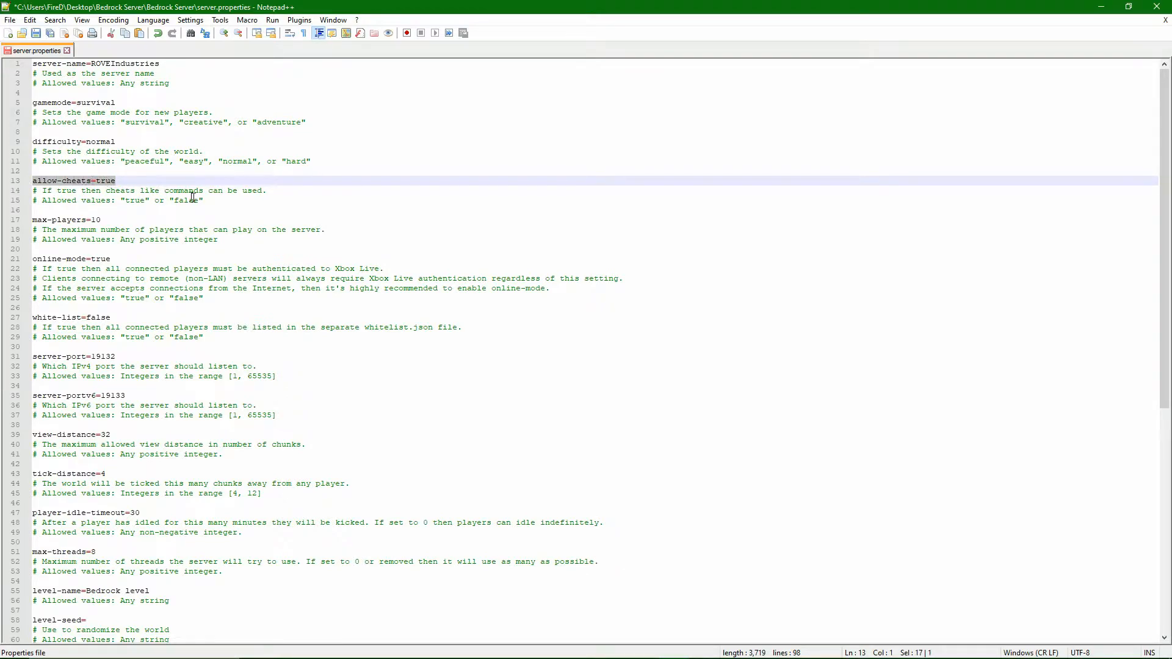
Step: Review the max-players, online-mode and white-list properties and their descriptions
{"action": "left_click", "coordinate": [171, 214]}
{"action": "left_click", "coordinate": [146, 222]}
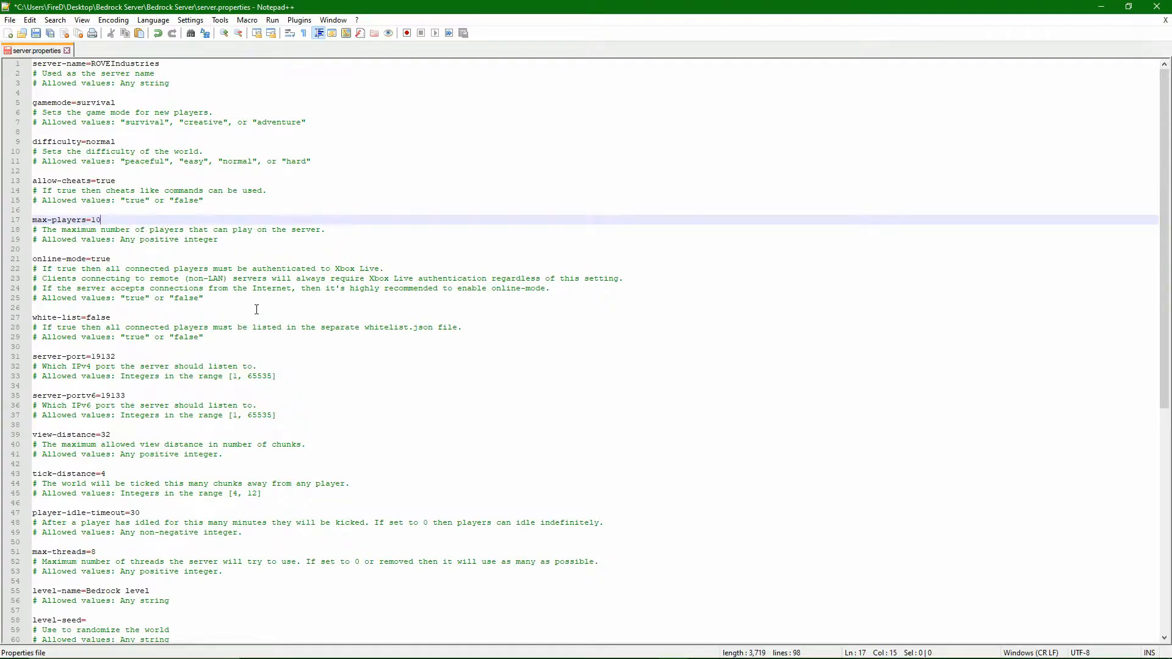
{"action": "left_click_drag", "start_coordinate": [120, 259], "coordinate": [91, 260]}
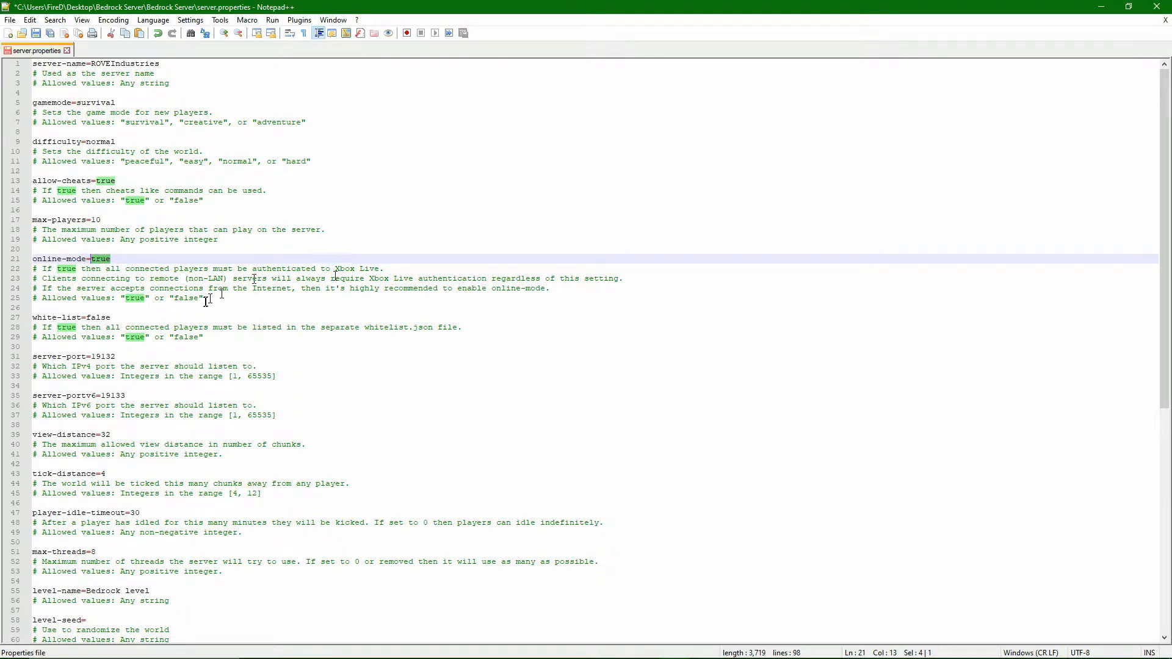
{"action": "left_click", "coordinate": [229, 307]}
{"action": "left_click_drag", "start_coordinate": [115, 317], "coordinate": [82, 320]}
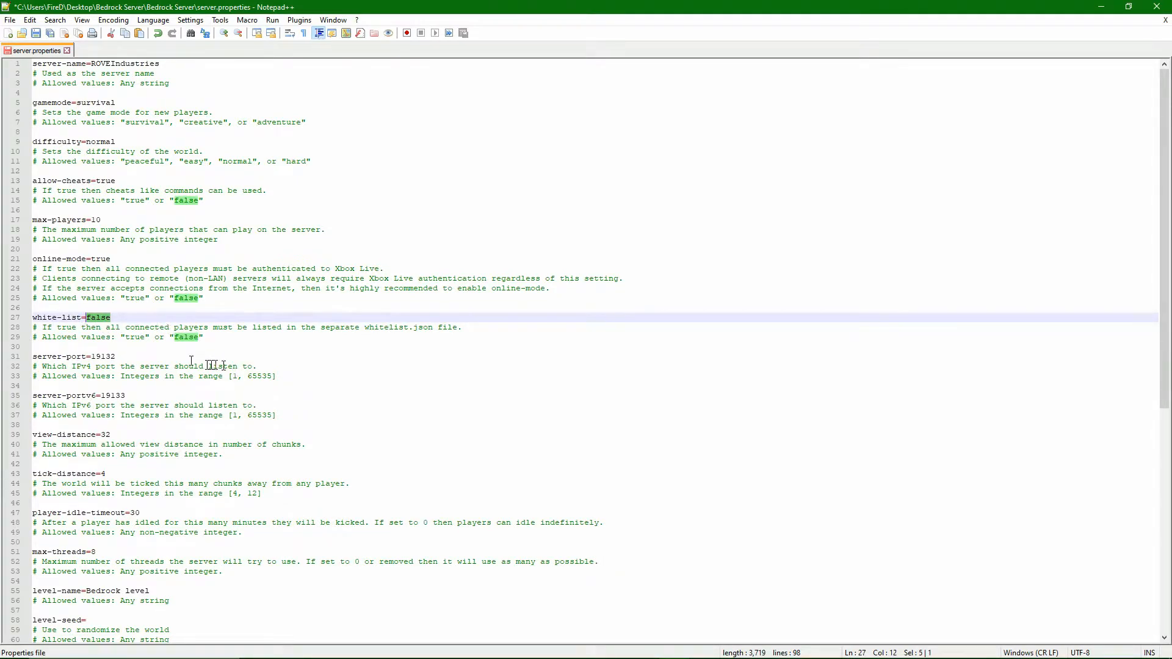
{"action": "left_click_drag", "start_coordinate": [116, 318], "coordinate": [79, 316]}
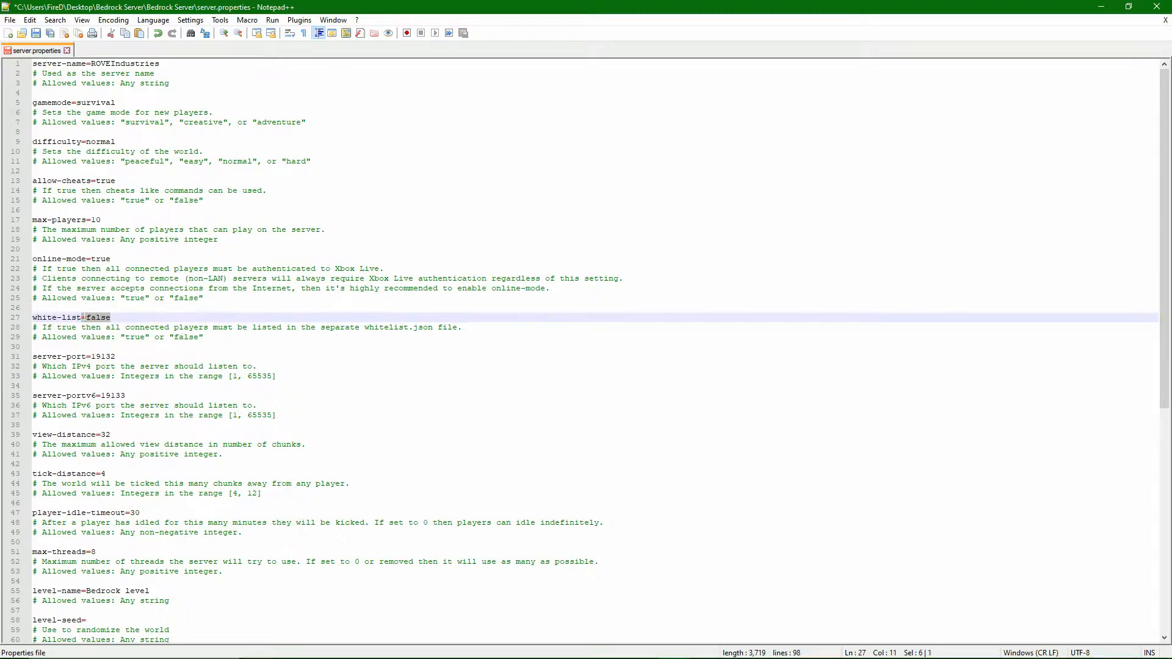
{"action": "left_click", "coordinate": [200, 345]}
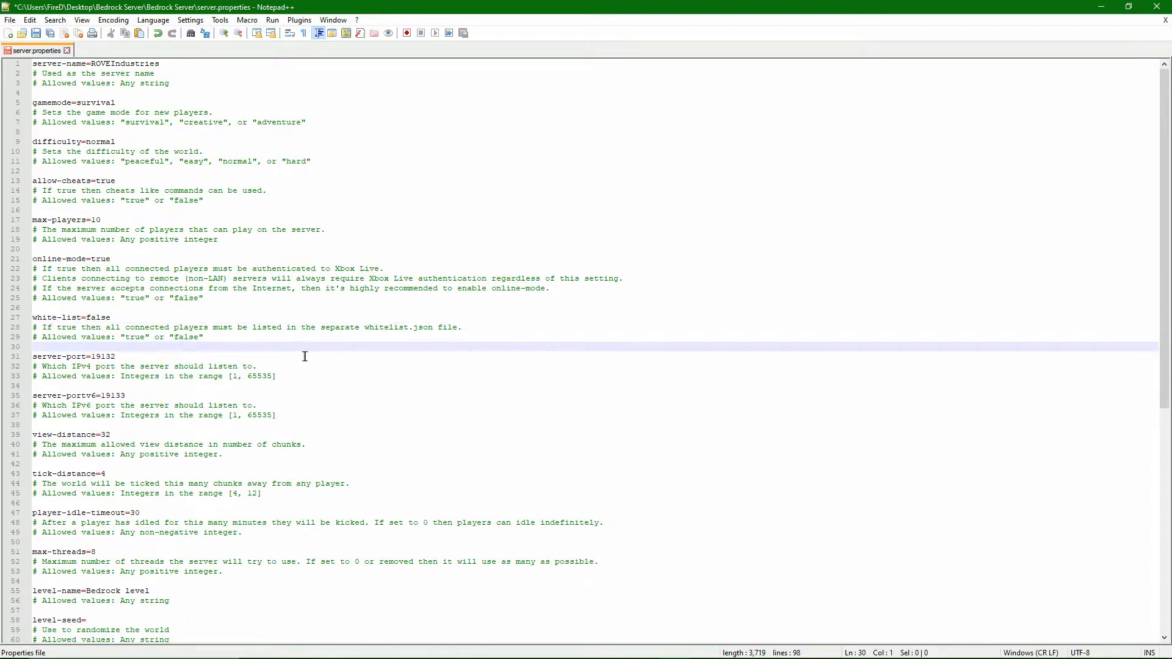
{"action": "scroll", "coordinate": [304, 356], "scroll_direction": "down", "scroll_amount": 1}
{"action": "left_click_drag", "start_coordinate": [119, 288], "coordinate": [89, 290]}
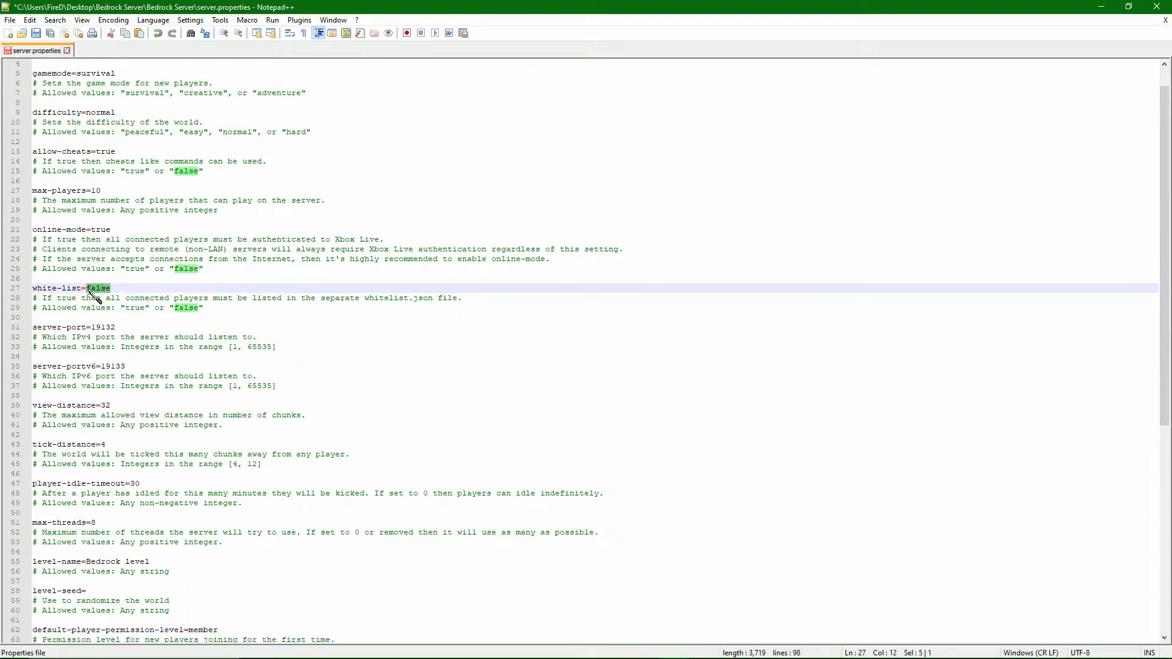
Step: Examine the IPv4 server-port and IPv6 server-portv6 properties
{"action": "left_click_drag", "start_coordinate": [122, 328], "coordinate": [33, 329]}
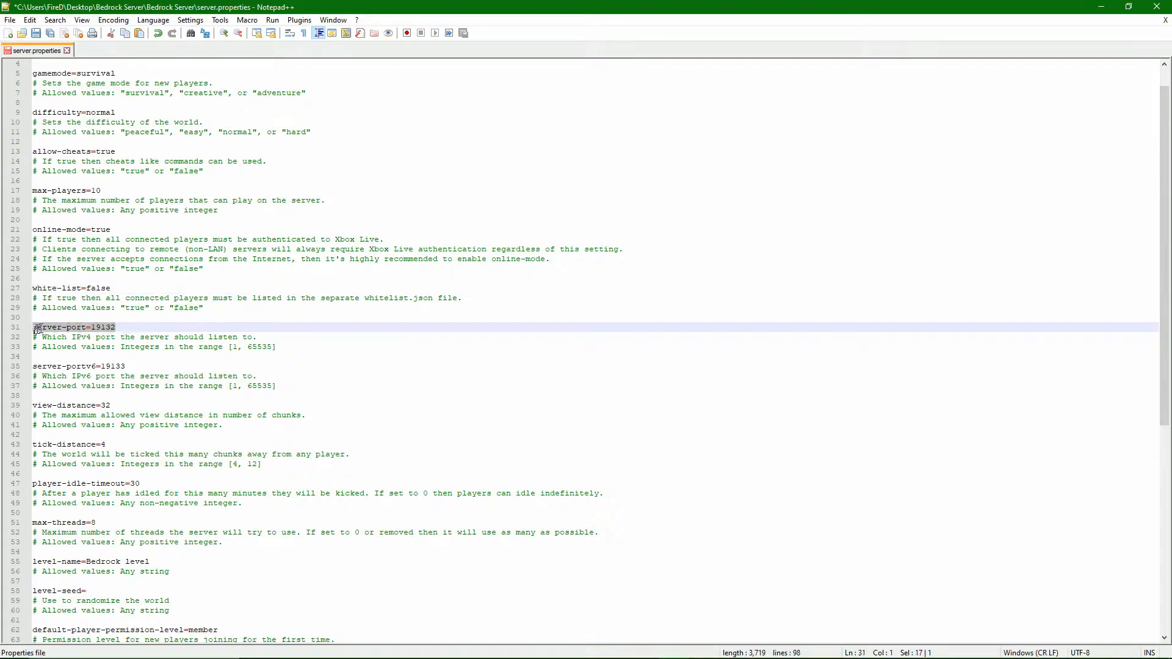
{"action": "left_click", "coordinate": [118, 327]}
{"action": "left_click_drag", "start_coordinate": [117, 327], "coordinate": [91, 329]}
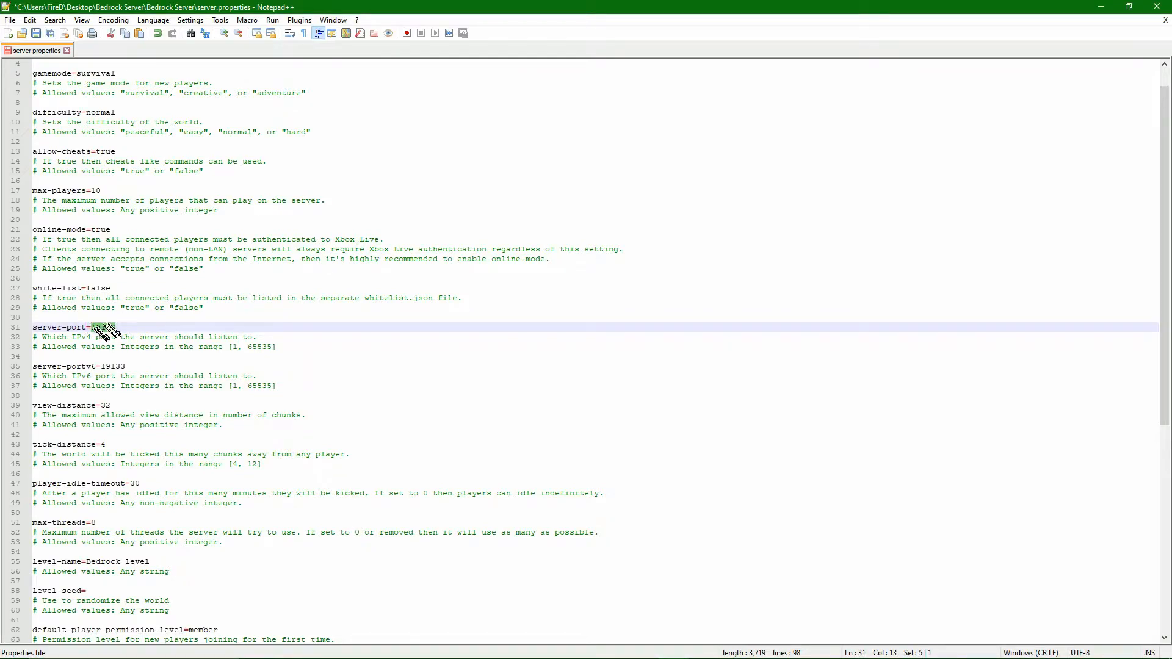
{"action": "right_click", "coordinate": [108, 325]}
{"action": "left_click", "coordinate": [129, 346]}
{"action": "left_click", "coordinate": [136, 327]}
{"action": "scroll", "coordinate": [322, 379], "scroll_direction": "down", "scroll_amount": 1}
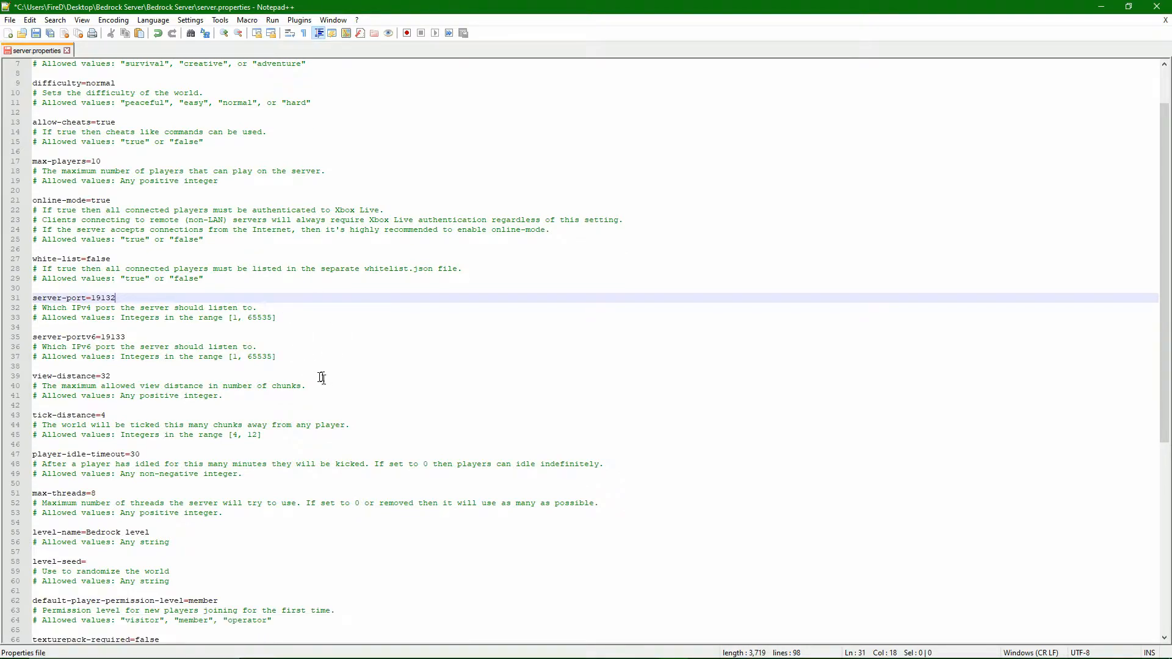
{"action": "left_click_drag", "start_coordinate": [127, 337], "coordinate": [33, 337]}
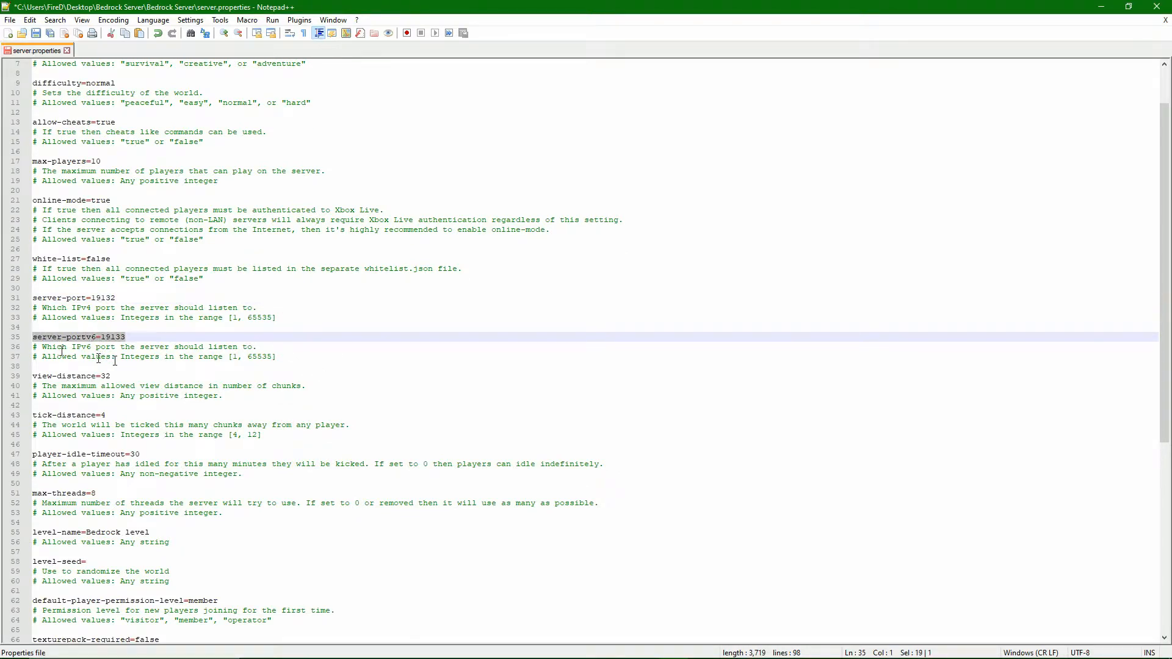
{"action": "left_click", "coordinate": [152, 368]}
{"action": "left_click", "coordinate": [140, 338]}
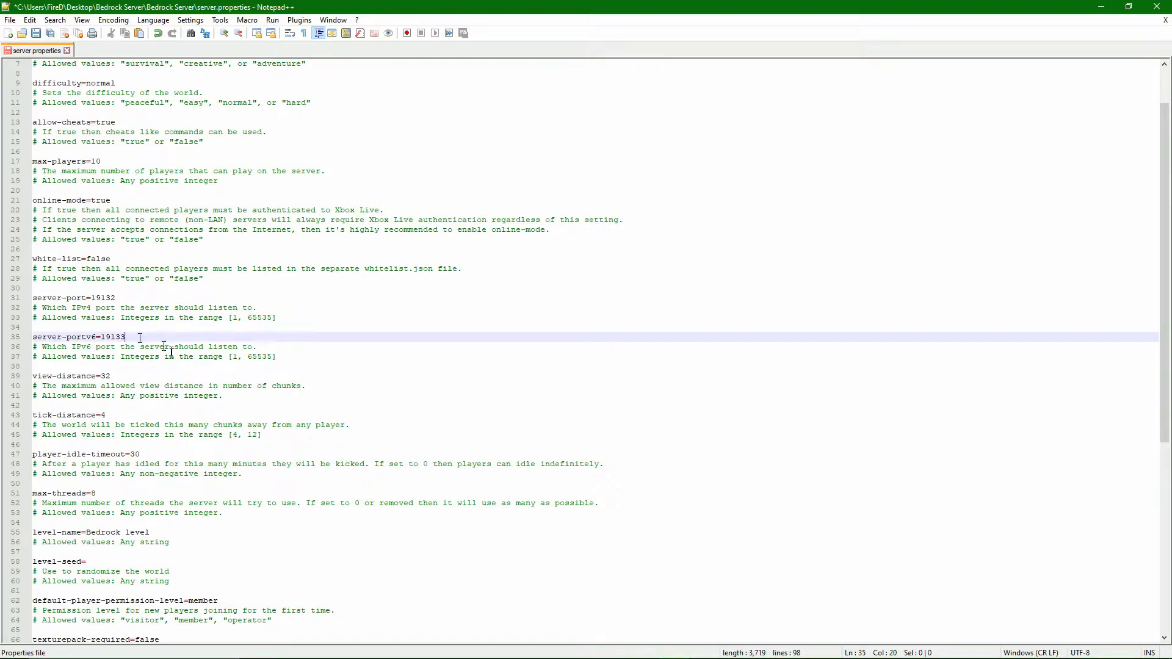
Step: Review the view-distance, tick-distance and player-idle-timeout properties, including the comment about letting players idle indefinitely
{"action": "left_click_drag", "start_coordinate": [120, 376], "coordinate": [101, 377]}
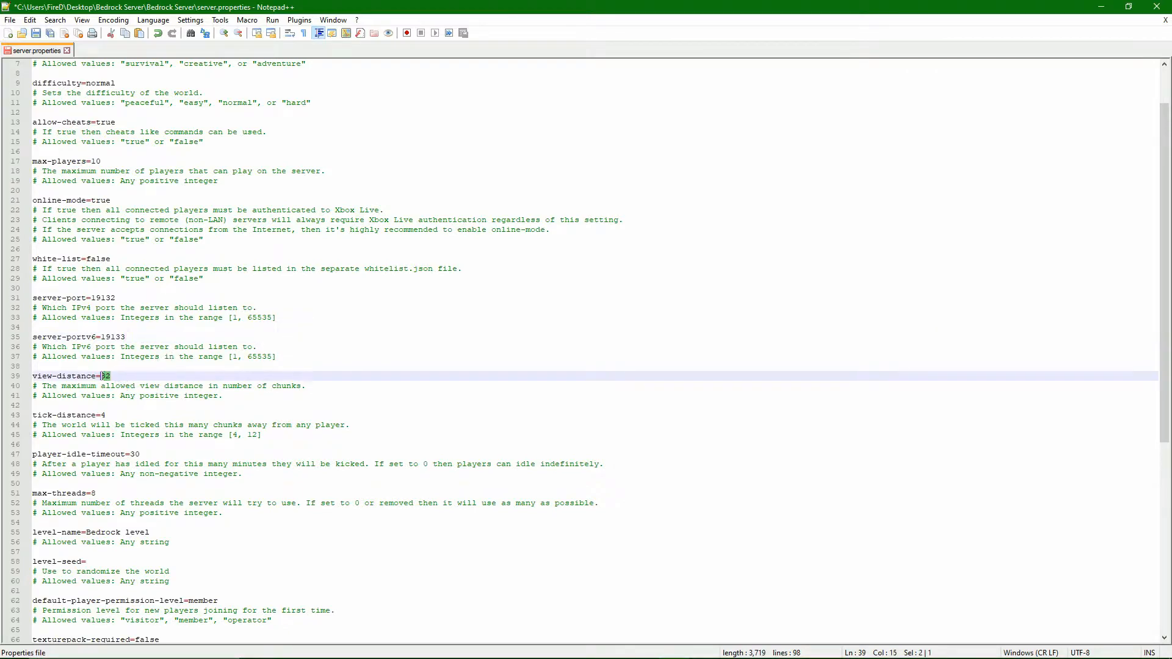
{"action": "left_click", "coordinate": [200, 401]}
{"action": "left_click", "coordinate": [172, 411]}
{"action": "left_click_drag", "start_coordinate": [117, 375], "coordinate": [101, 375]}
{"action": "left_click", "coordinate": [136, 403]}
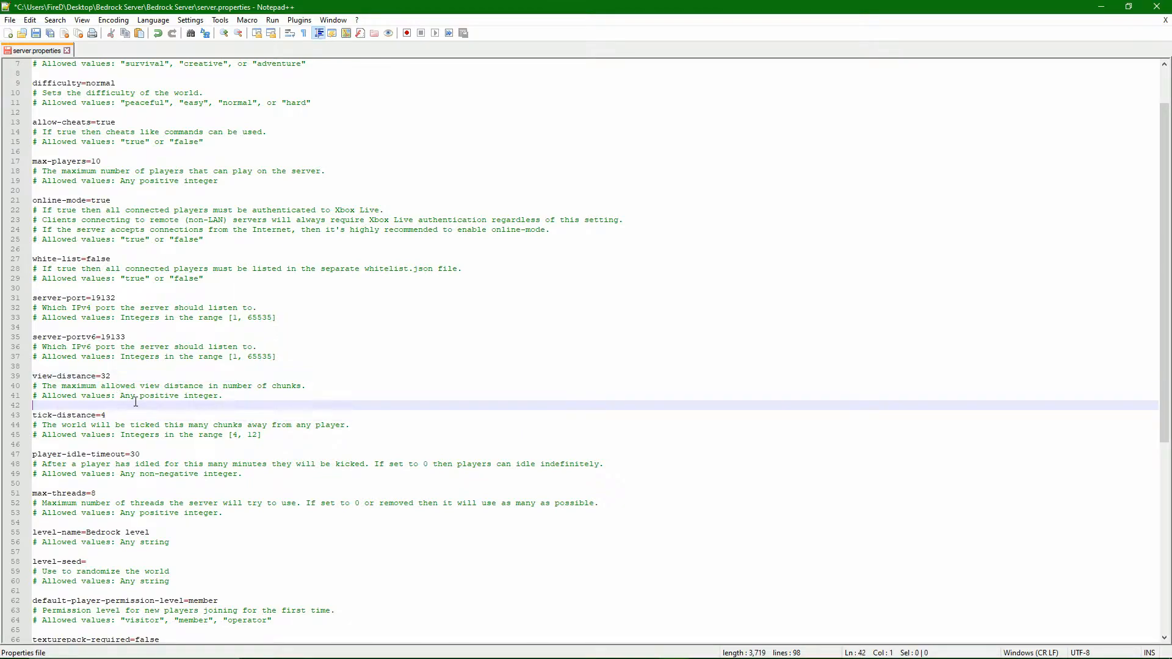
{"action": "scroll", "coordinate": [123, 408], "scroll_direction": "down", "scroll_amount": 1}
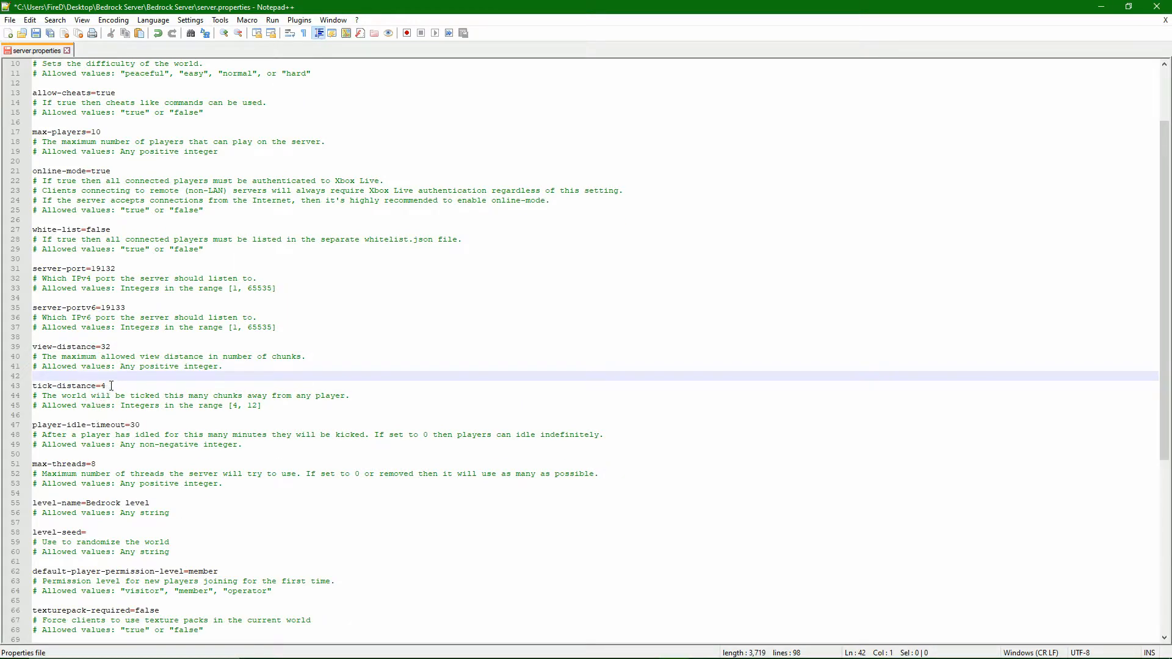
{"action": "left_click_drag", "start_coordinate": [110, 385], "coordinate": [101, 386]}
{"action": "left_click", "coordinate": [126, 408]}
{"action": "left_click_drag", "start_coordinate": [145, 425], "coordinate": [138, 424]}
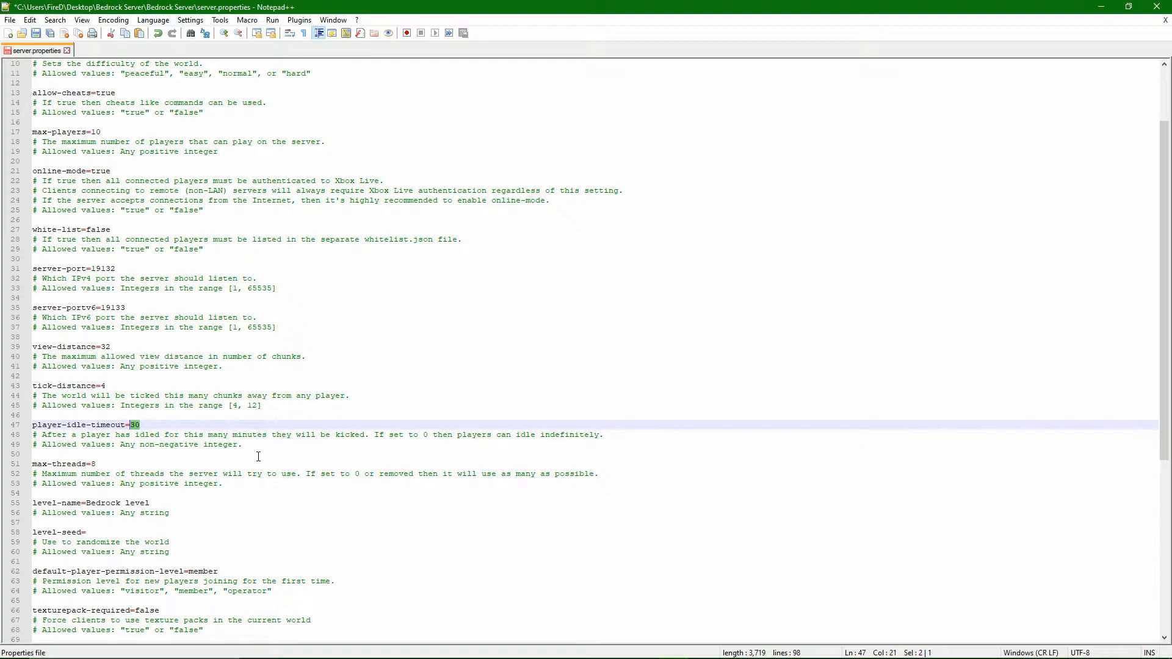
{"action": "left_click", "coordinate": [259, 457]}
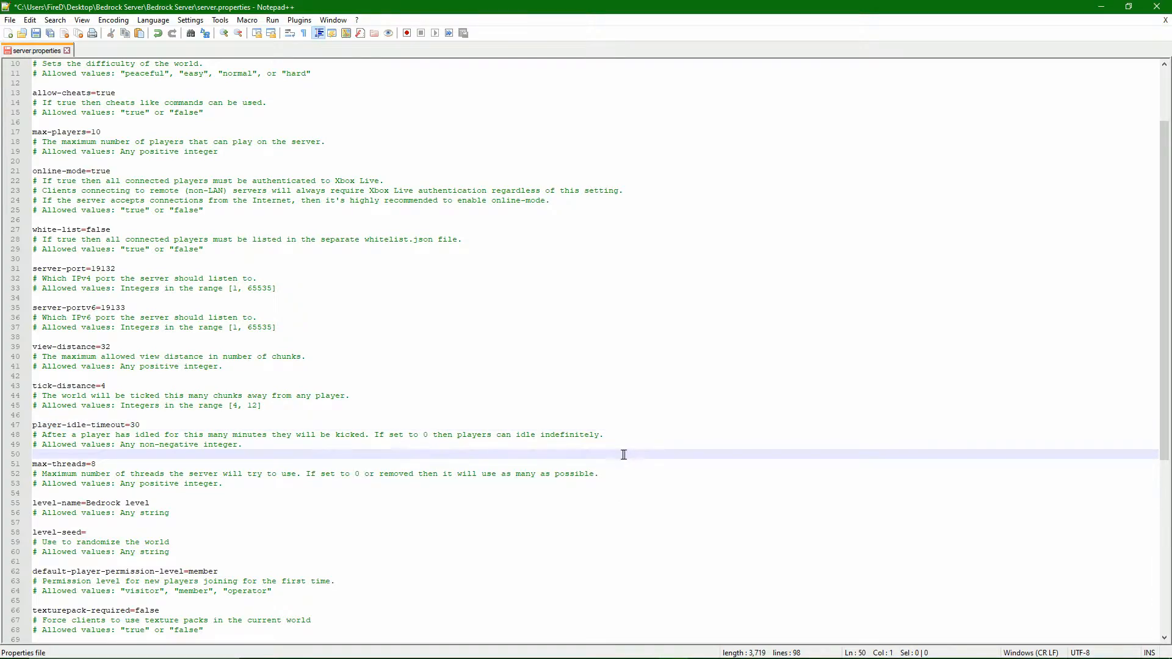
{"action": "left_click_drag", "start_coordinate": [414, 434], "coordinate": [607, 437]}
{"action": "left_click", "coordinate": [492, 468]}
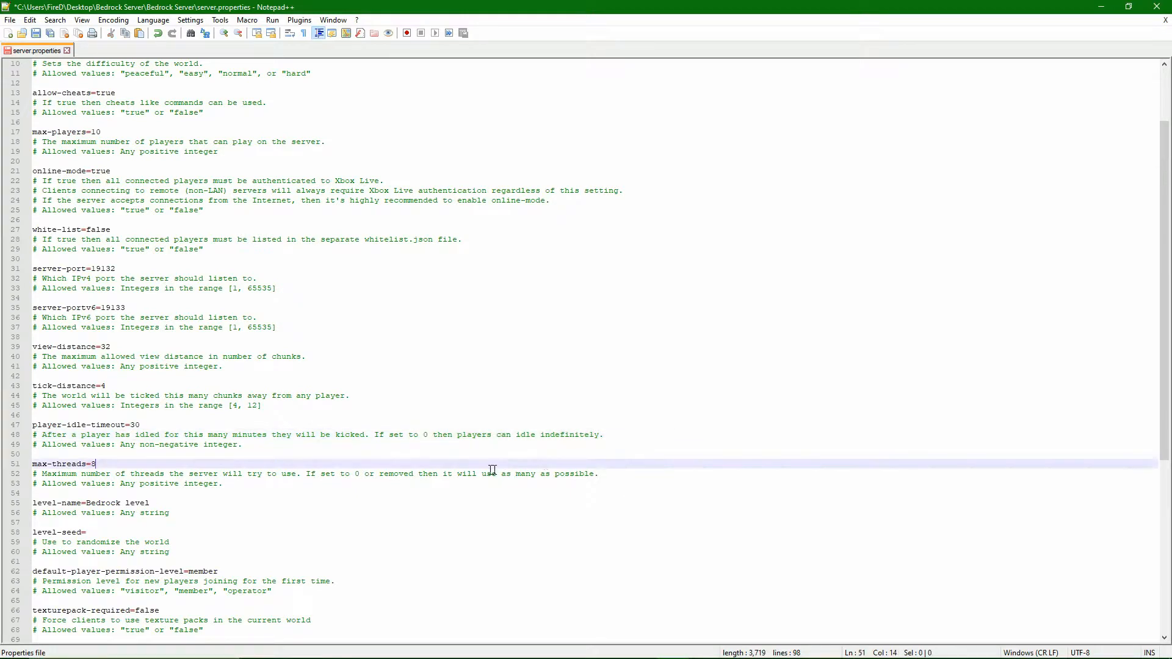
Step: Check the level-name value, inspect the matching Bedrock level folder inside worlds in File Explorer, and return to the worlds folder
{"action": "scroll", "coordinate": [306, 476], "scroll_direction": "down", "scroll_amount": 1}
{"action": "scroll", "coordinate": [131, 428], "scroll_direction": "down", "scroll_amount": 1}
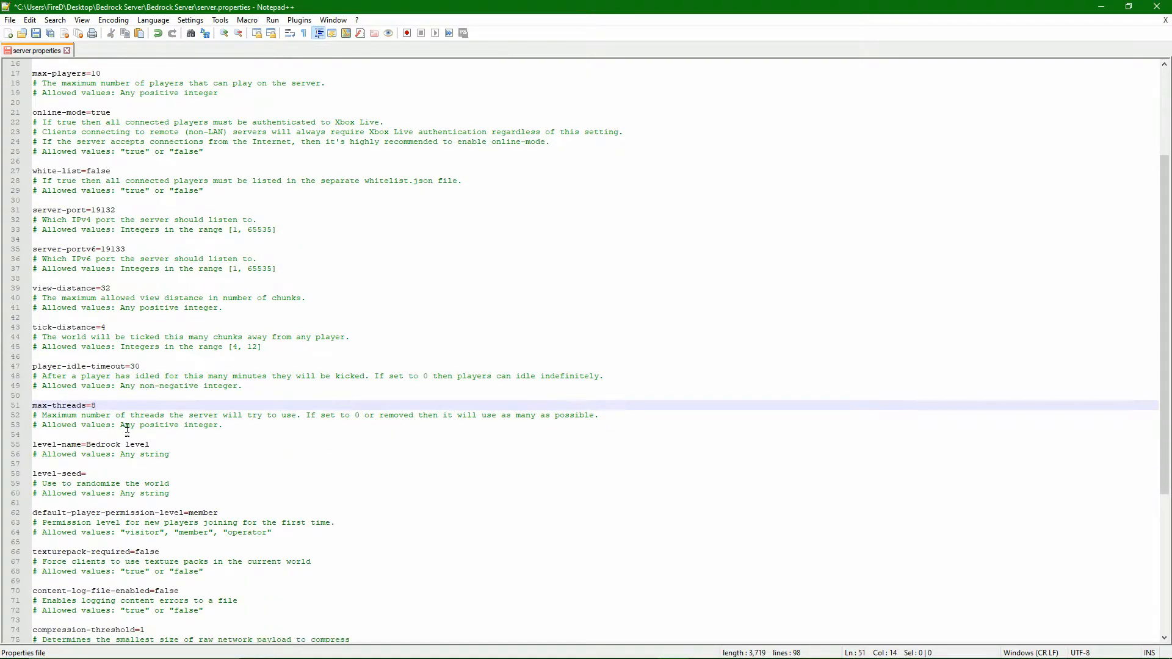
{"action": "left_click_drag", "start_coordinate": [162, 444], "coordinate": [87, 445]}
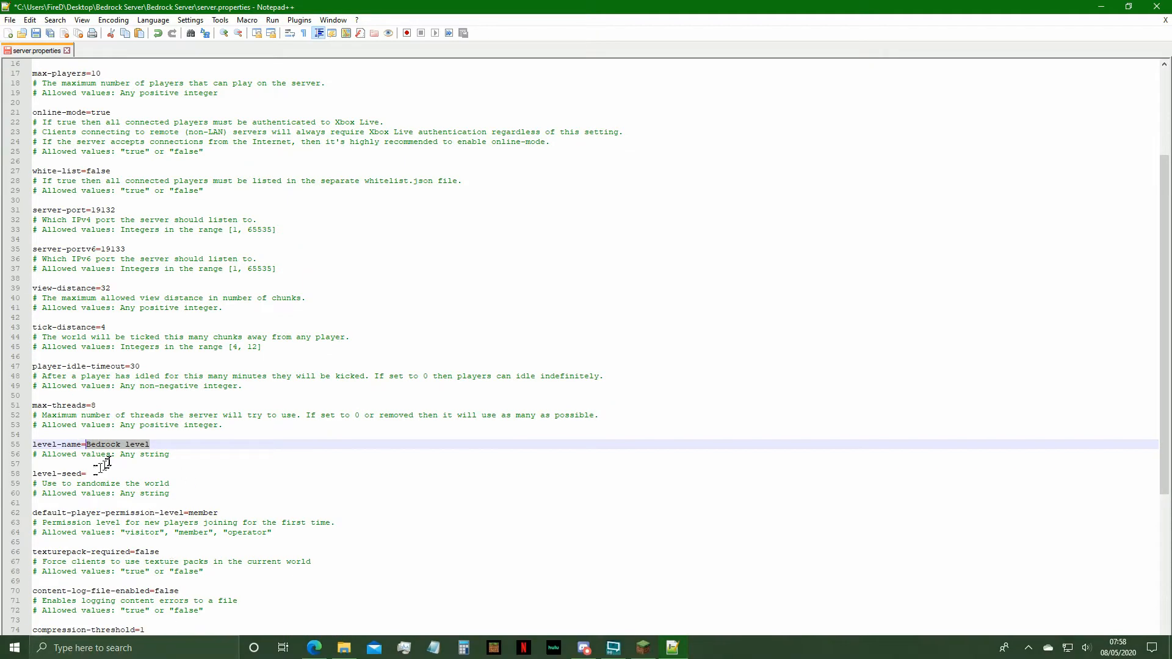
{"action": "left_click", "coordinate": [344, 647]}
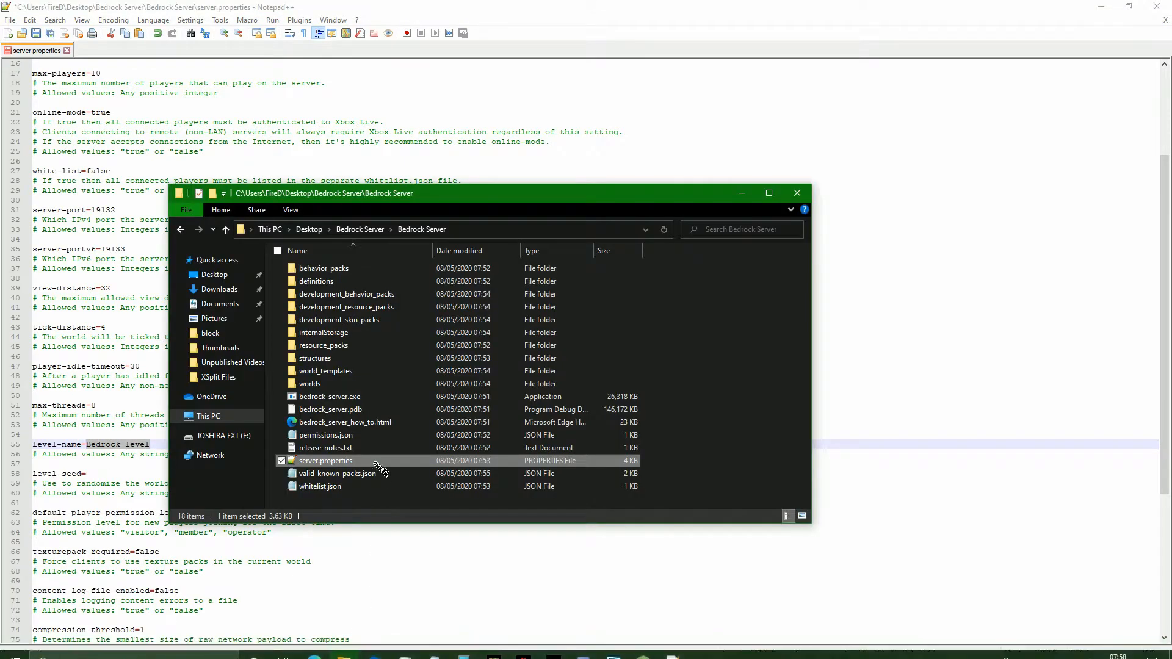
{"action": "double_click", "coordinate": [338, 388]}
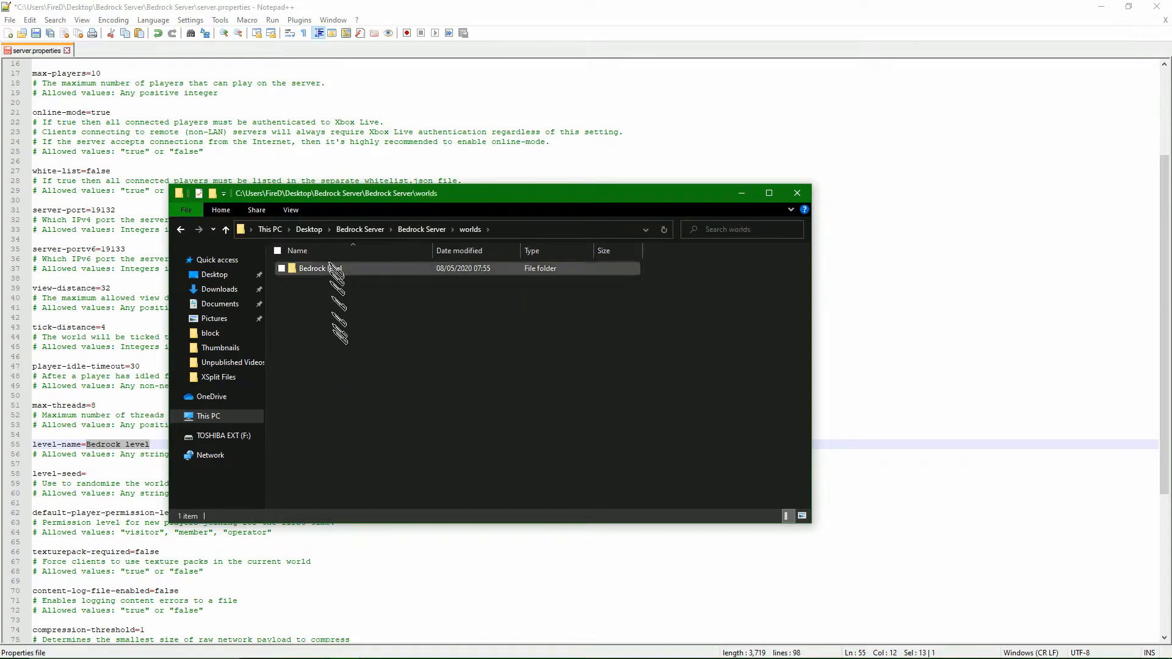
{"action": "left_click", "coordinate": [333, 268]}
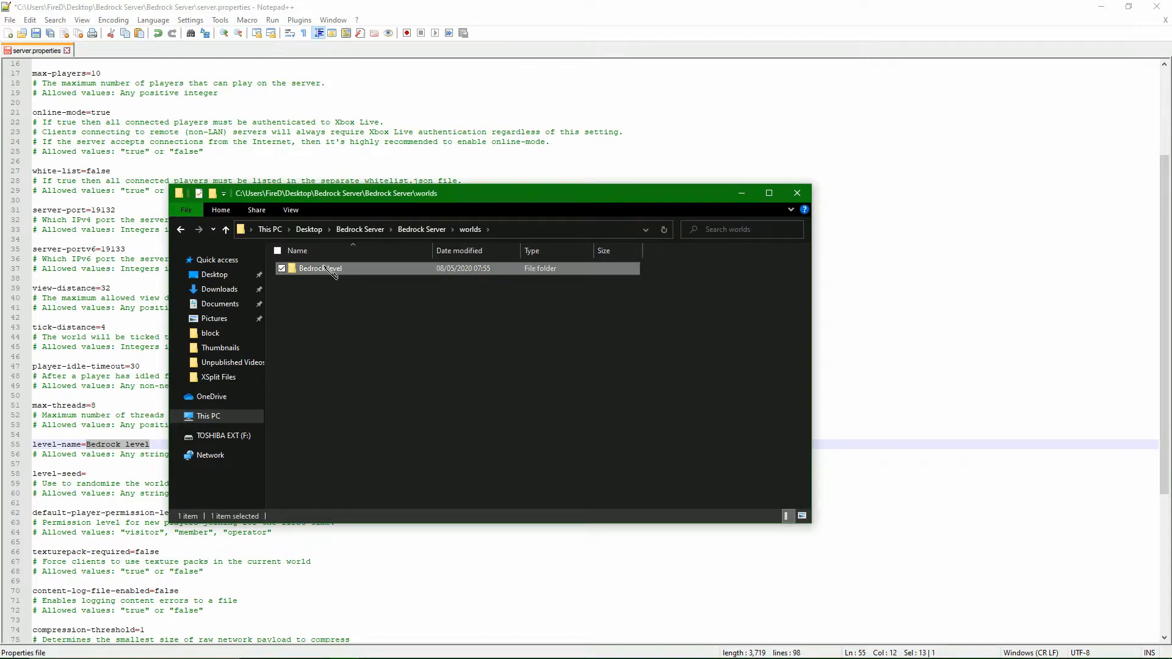
{"action": "double_click", "coordinate": [406, 269]}
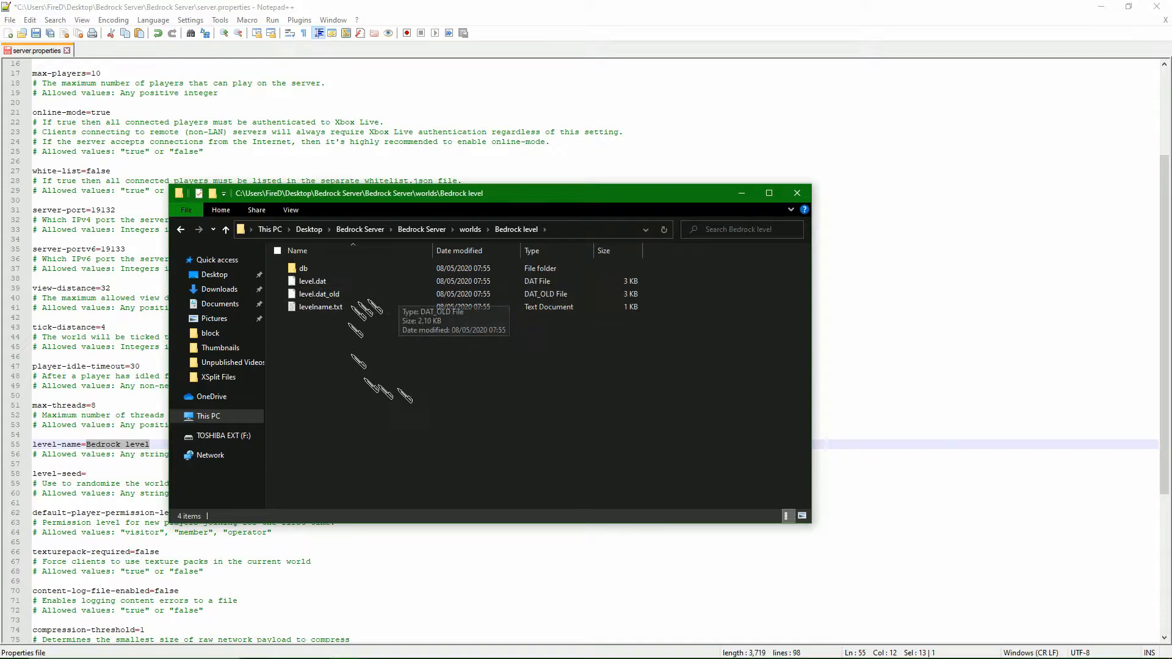
{"action": "key", "text": "alt+Left"}
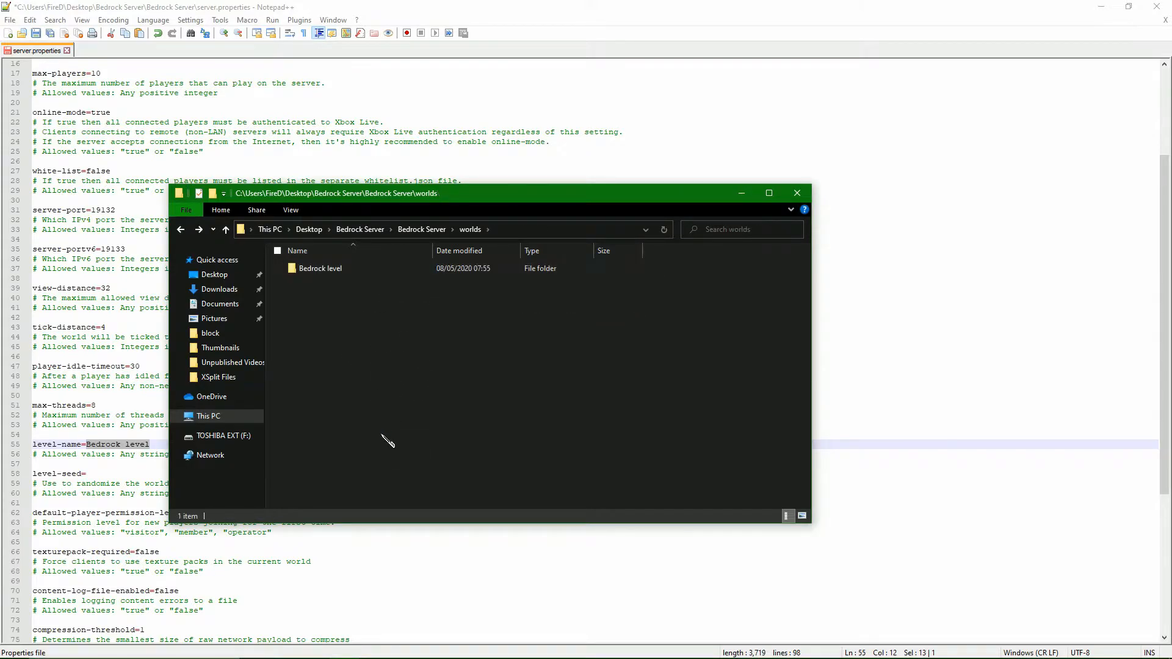
Step: Return to the main server folder in File Explorer, and examine the level-name and level-seed properties in server.properties
{"action": "key", "text": "alt+Left"}
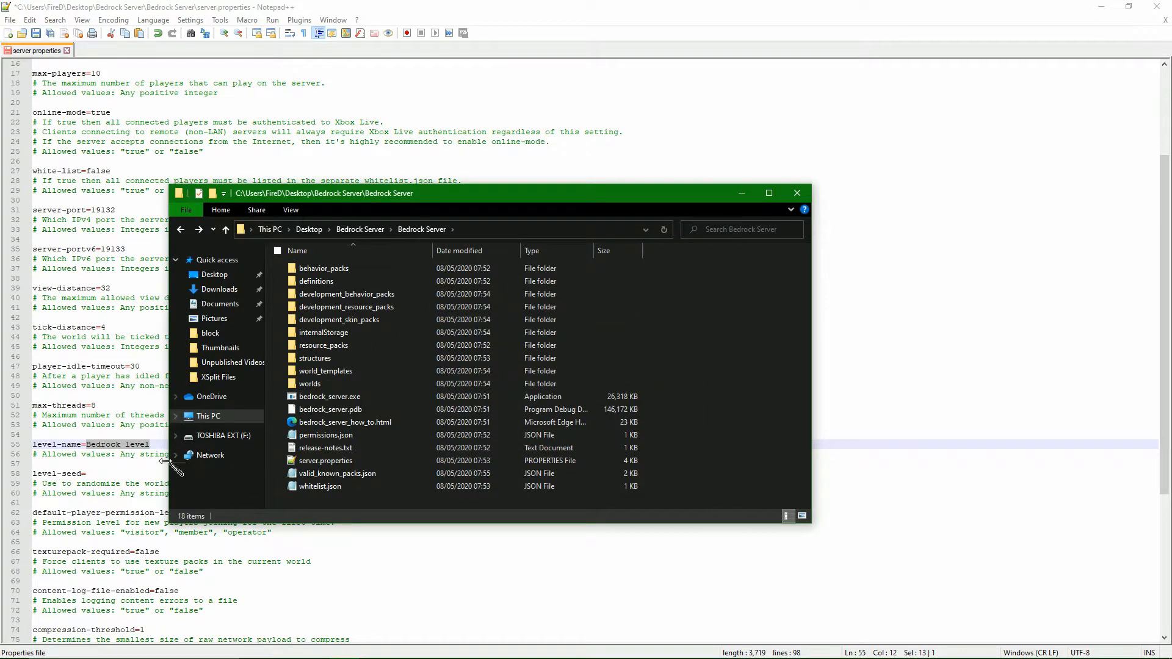
{"action": "left_click", "coordinate": [159, 445]}
{"action": "left_click", "coordinate": [149, 475]}
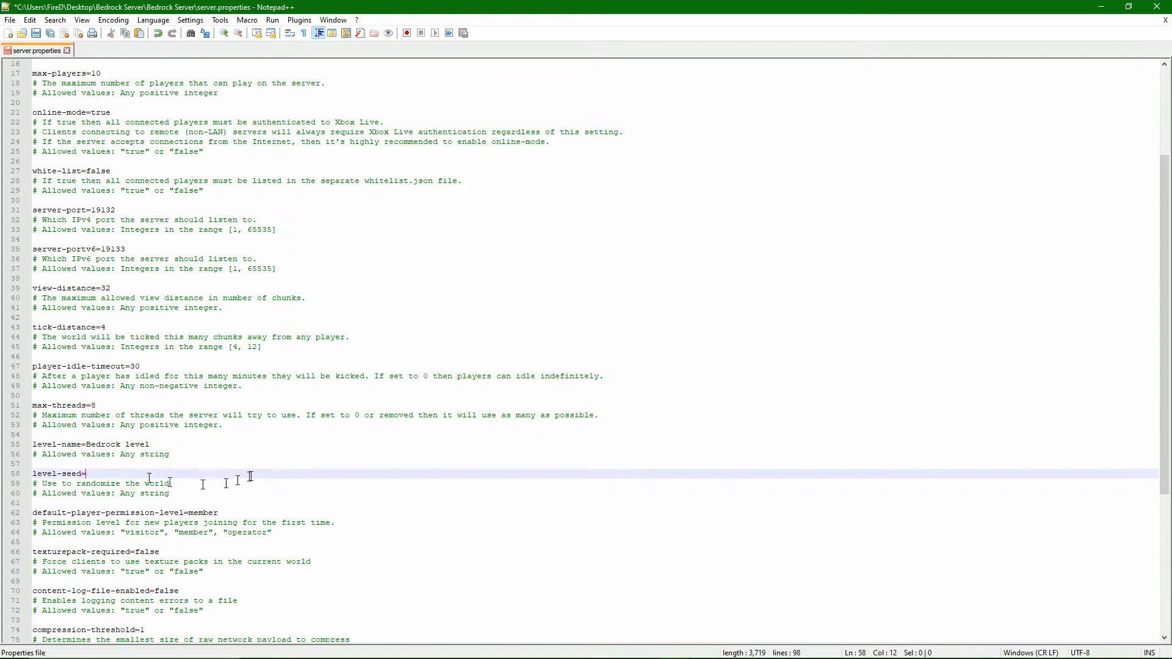
{"action": "scroll", "coordinate": [245, 476], "scroll_direction": "down", "scroll_amount": 1}
{"action": "left_click_drag", "start_coordinate": [151, 415], "coordinate": [97, 414]}
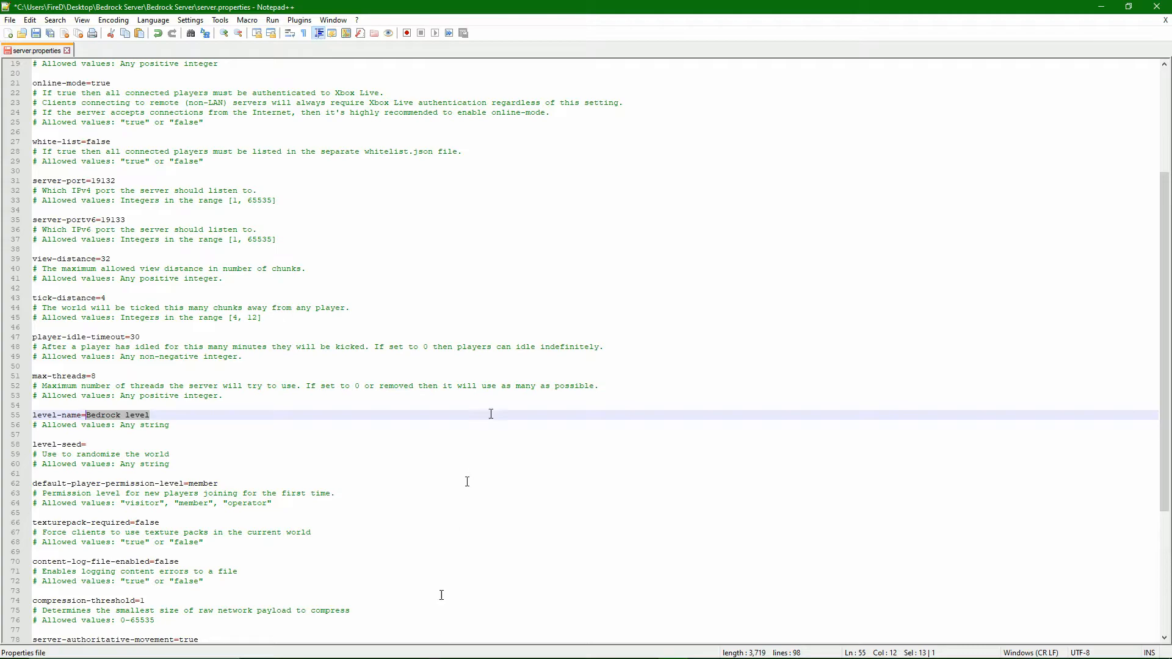
{"action": "left_click", "coordinate": [180, 415]}
{"action": "scroll", "coordinate": [174, 430], "scroll_direction": "down", "scroll_amount": 1}
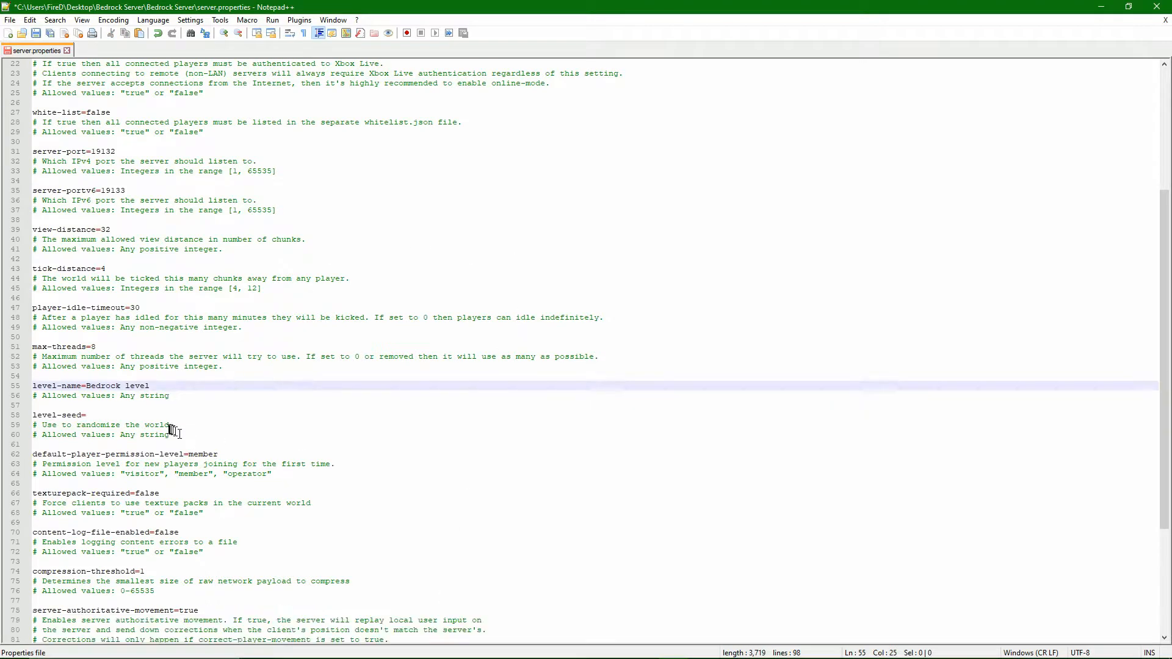
{"action": "left_click", "coordinate": [218, 424]}
{"action": "left_click", "coordinate": [155, 415]}
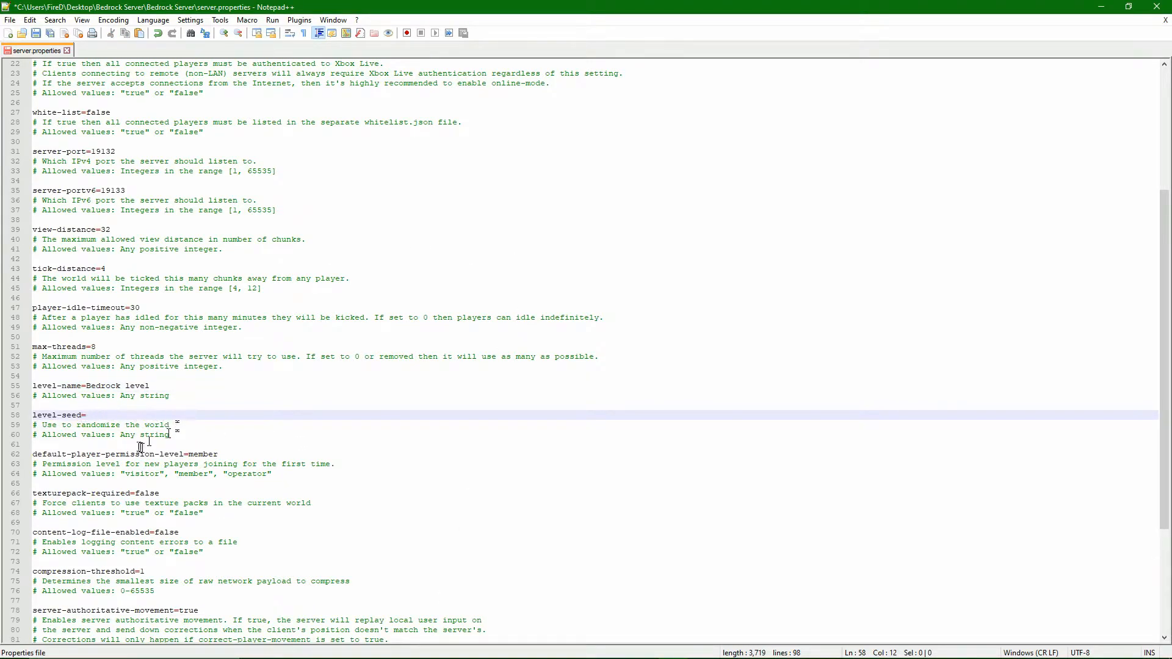
{"action": "scroll", "coordinate": [152, 445], "scroll_direction": "down", "scroll_amount": 1}
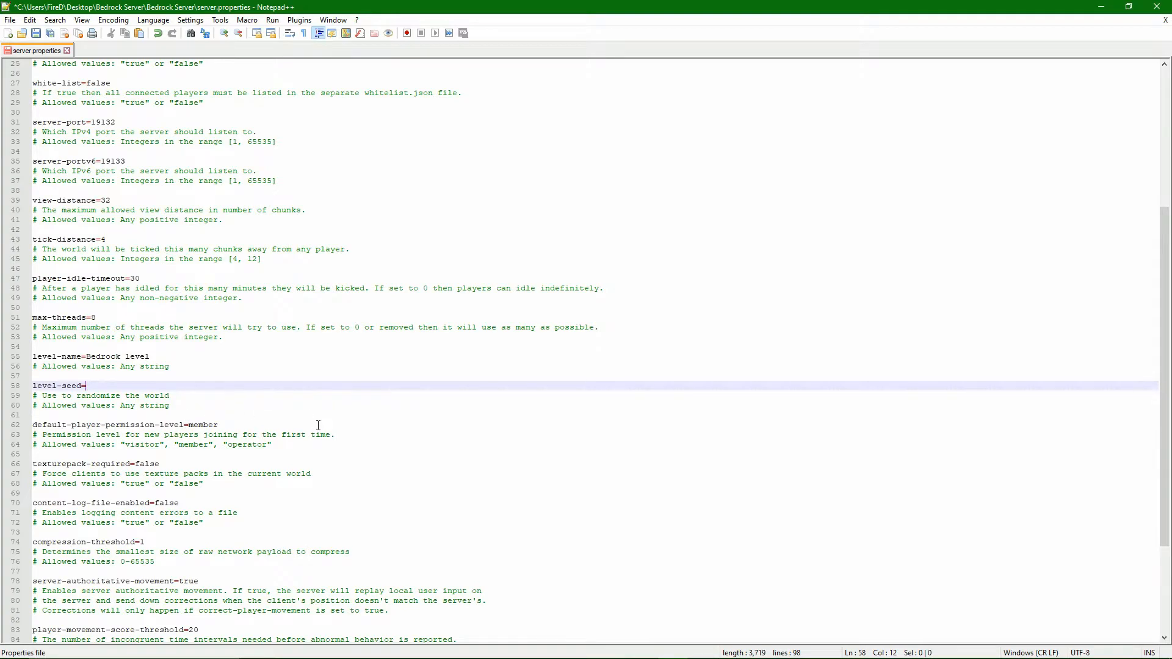
Step: Review the default-player-permission-level property and its allowed values visitor, member and operator
{"action": "left_click_drag", "start_coordinate": [33, 425], "coordinate": [213, 425]}
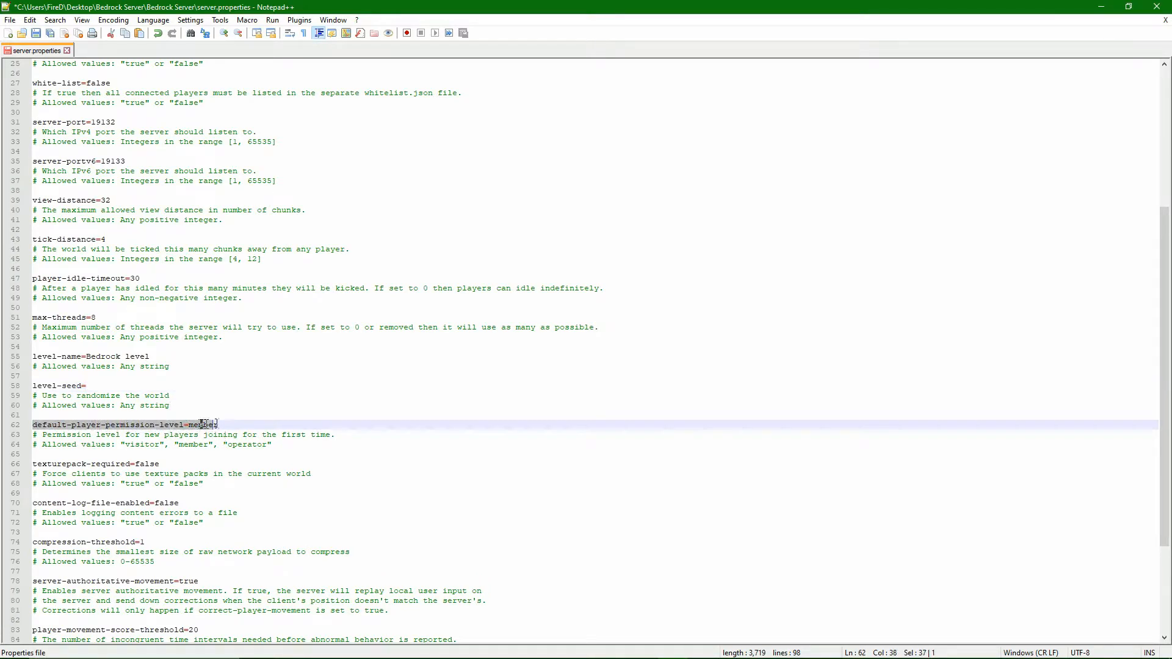
{"action": "left_click", "coordinate": [259, 425]}
{"action": "left_click_drag", "start_coordinate": [126, 444], "coordinate": [159, 445]}
{"action": "left_click_drag", "start_coordinate": [180, 444], "coordinate": [208, 444]}
{"action": "left_click_drag", "start_coordinate": [228, 444], "coordinate": [268, 444]}
{"action": "left_click", "coordinate": [280, 429]}
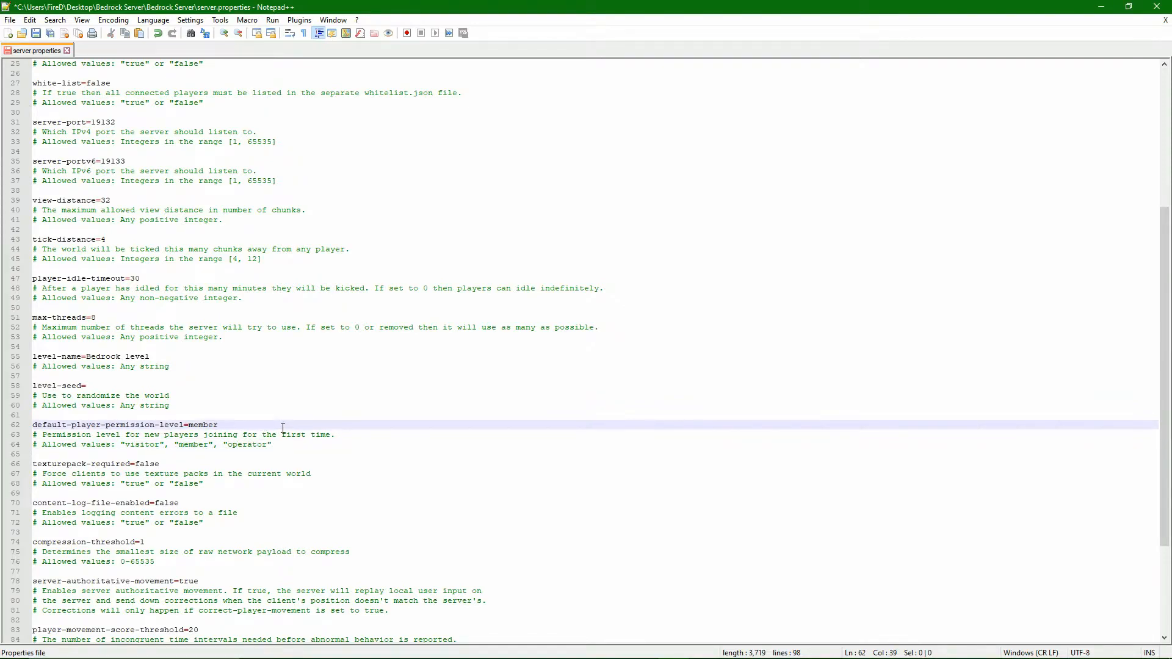
{"action": "left_click_drag", "start_coordinate": [125, 444], "coordinate": [164, 444]}
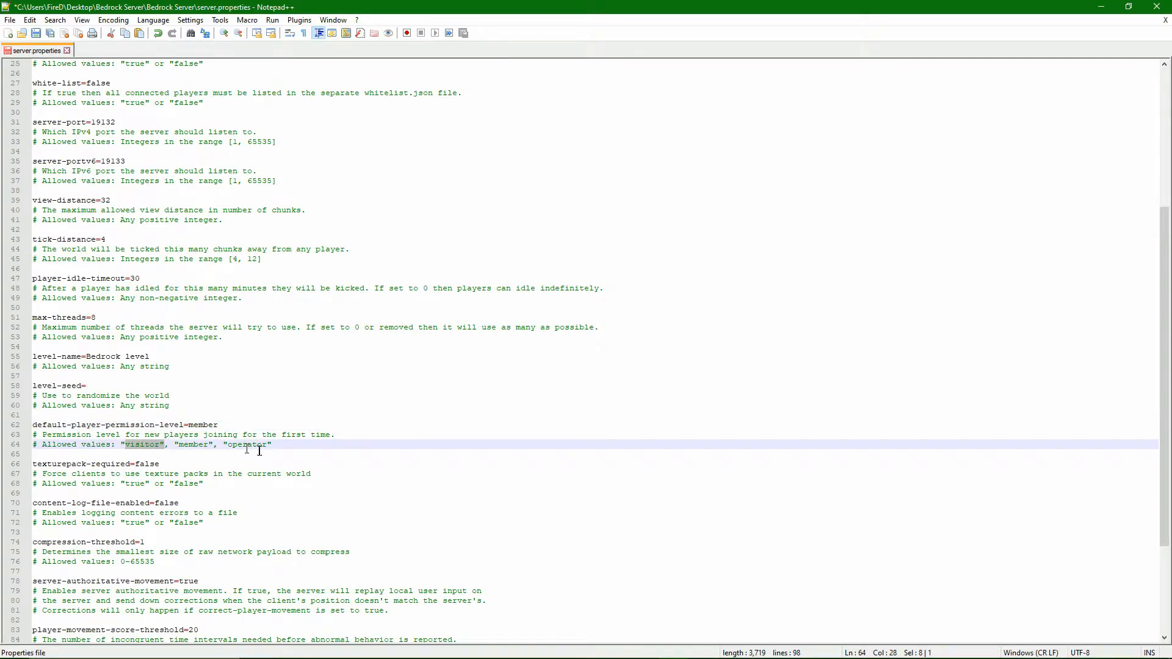
{"action": "double_click", "coordinate": [183, 445]}
{"action": "left_click", "coordinate": [284, 444]}
{"action": "left_click_drag", "start_coordinate": [267, 443], "coordinate": [227, 448]}
{"action": "left_click", "coordinate": [257, 446]}
Step: Examine the texturepack-required property and its description about forcing clients to use texture packs
{"action": "left_click", "coordinate": [213, 465]}
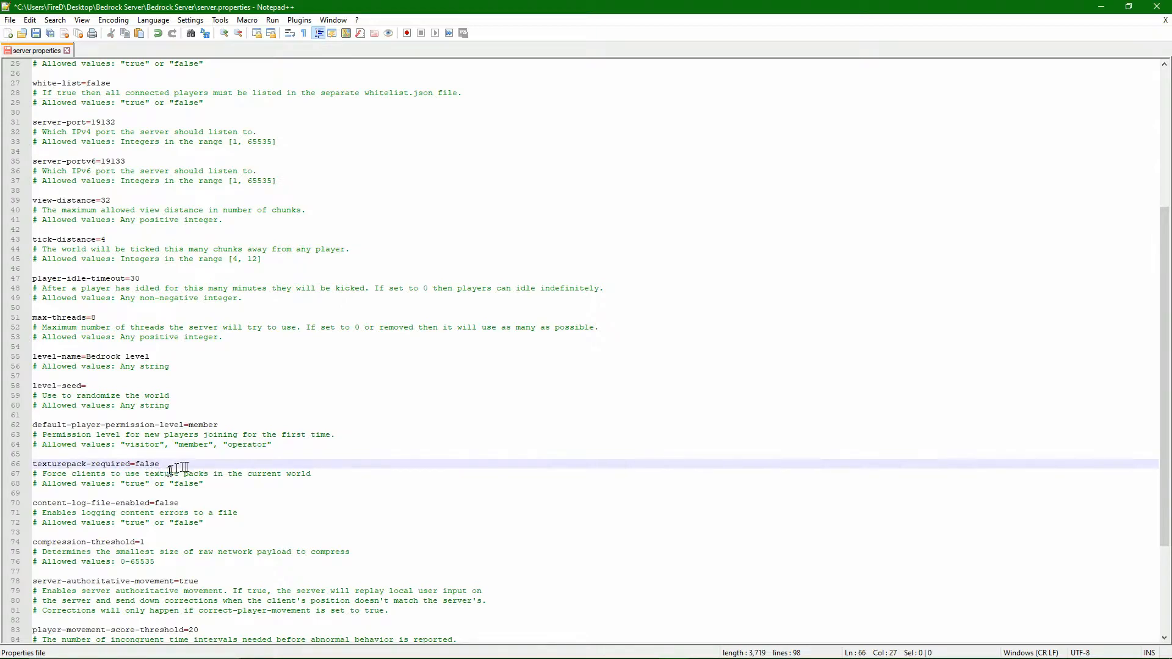
{"action": "scroll", "coordinate": [194, 445], "scroll_direction": "down", "scroll_amount": 1}
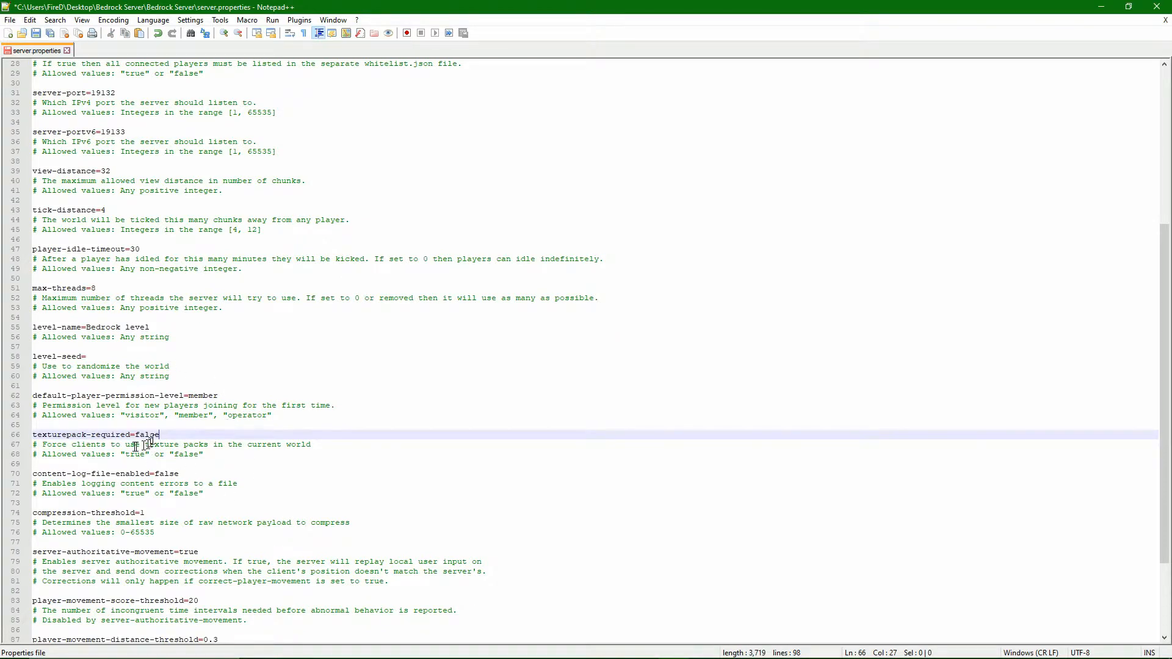
{"action": "left_click", "coordinate": [171, 444]}
{"action": "left_click_drag", "start_coordinate": [163, 437], "coordinate": [136, 438]}
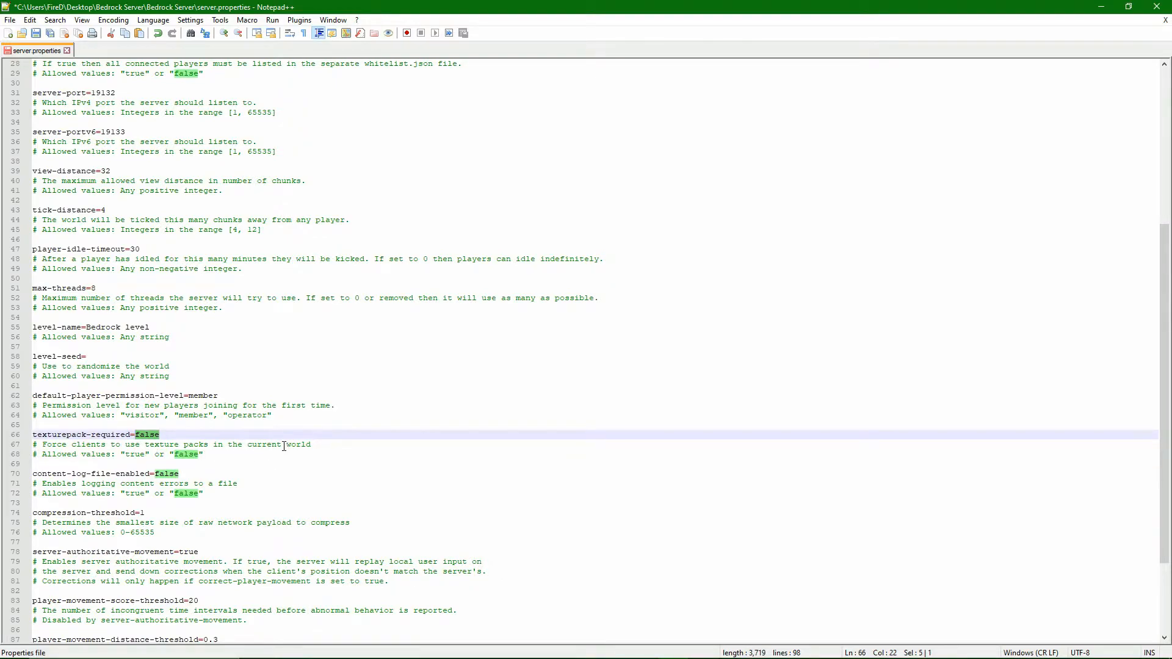
{"action": "left_click", "coordinate": [199, 436]}
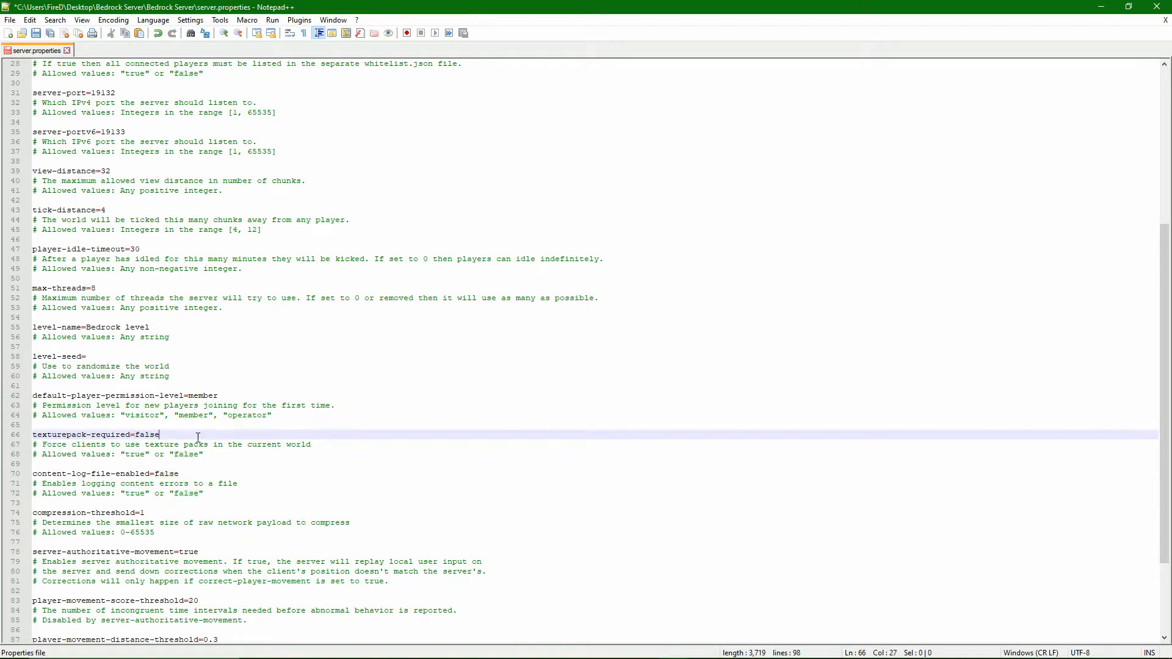
Step: Set the content-log-file-enabled property to true
{"action": "left_click", "coordinate": [196, 471]}
{"action": "scroll", "coordinate": [333, 465], "scroll_direction": "down", "scroll_amount": 2}
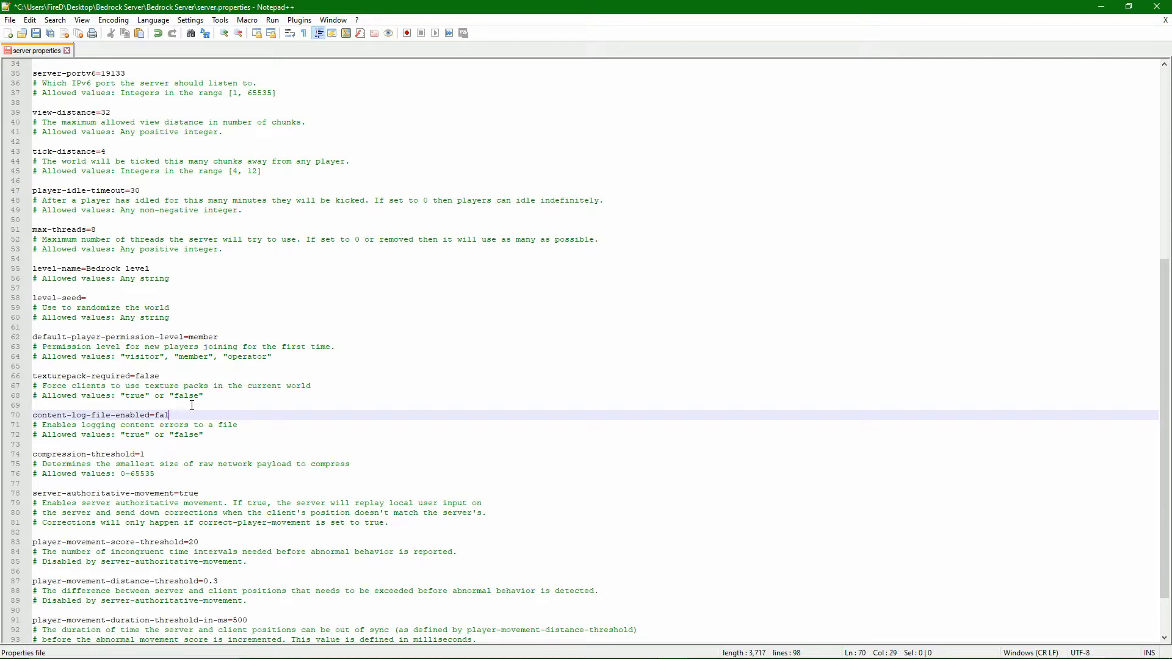
{"action": "type", "text": "true"}
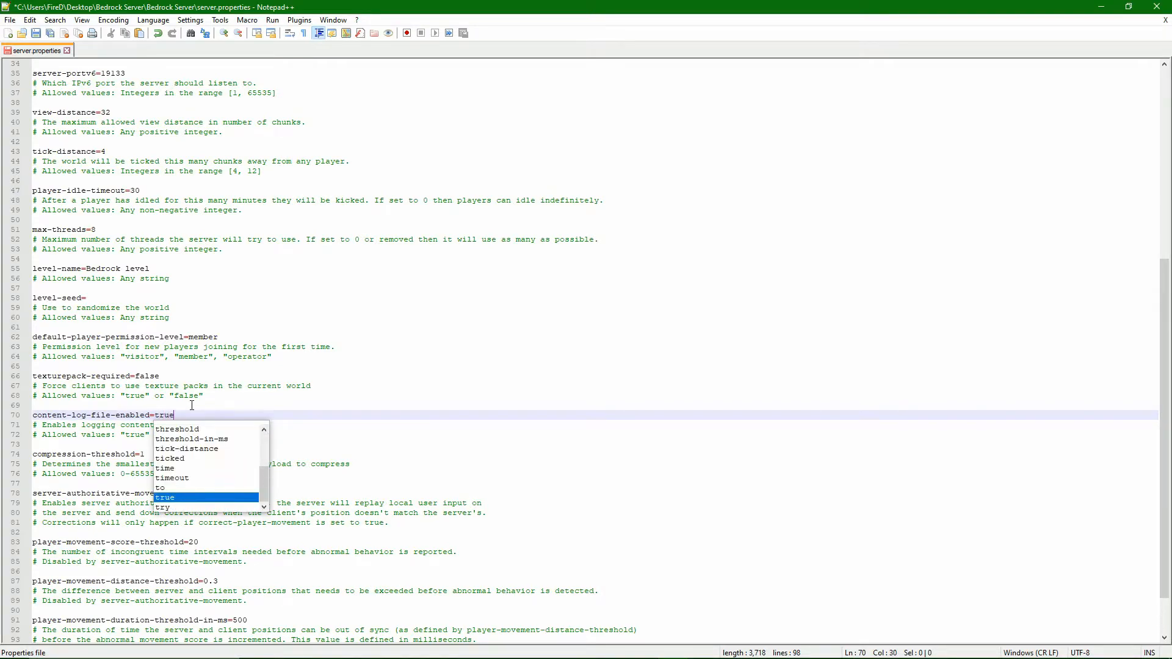
{"action": "left_click", "coordinate": [185, 396]}
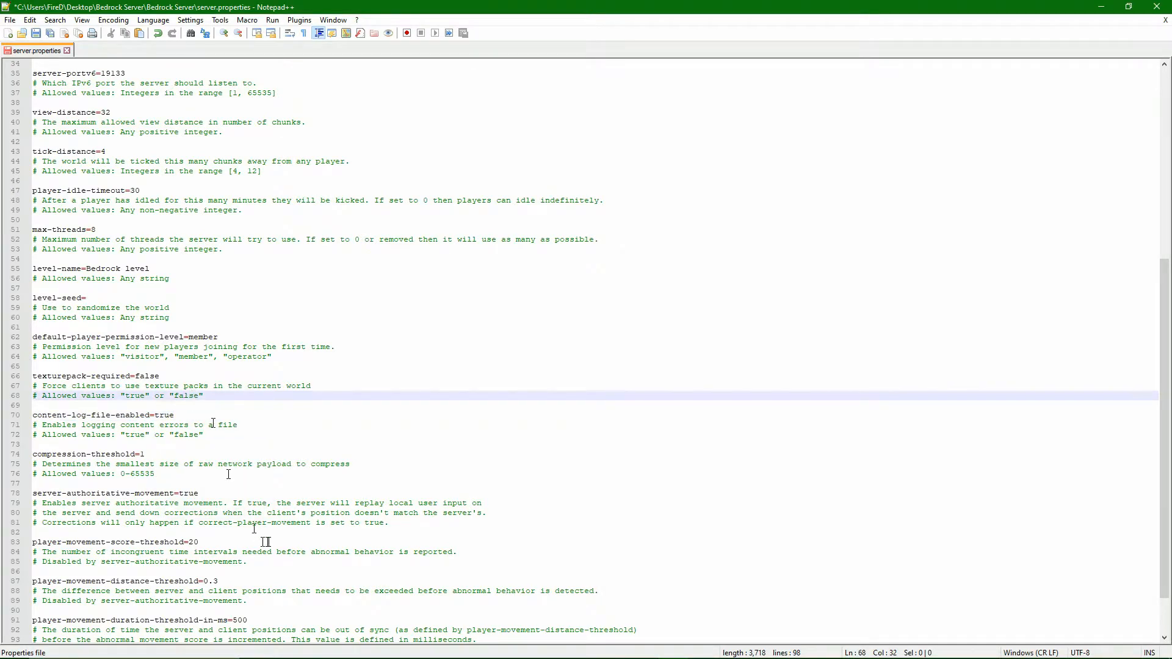
Step: Review the compression-threshold, server-authoritative-movement and player-movement-score-threshold properties
{"action": "left_click", "coordinate": [184, 452]}
{"action": "scroll", "coordinate": [221, 469], "scroll_direction": "down", "scroll_amount": 2}
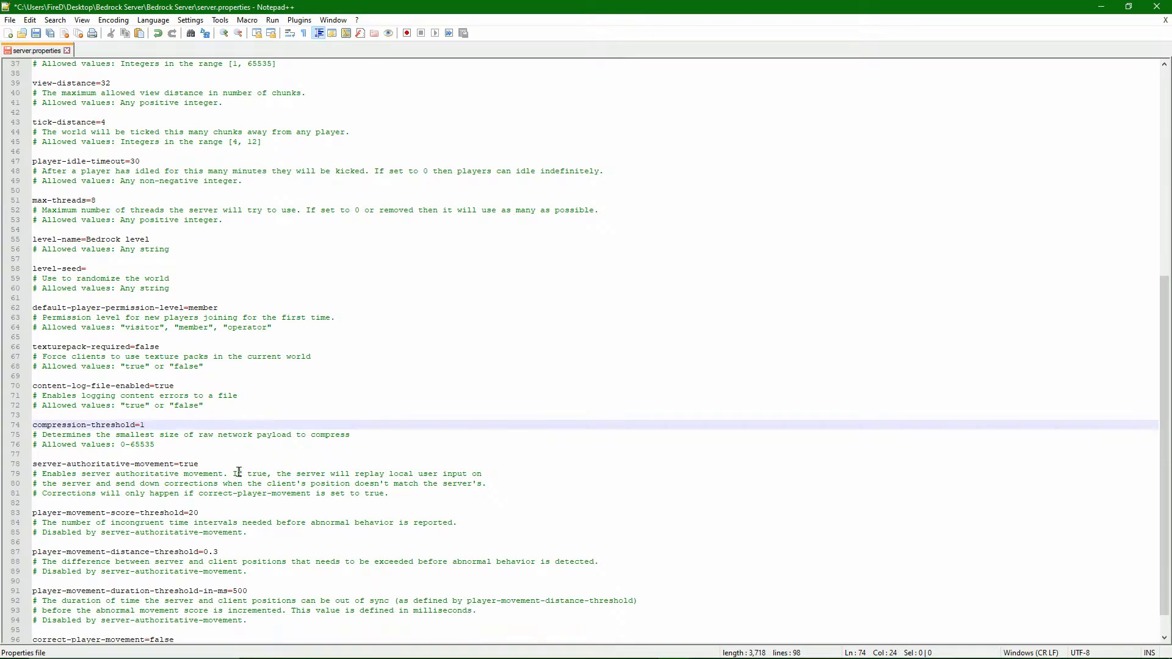
{"action": "left_click_drag", "start_coordinate": [174, 357], "coordinate": [166, 357]}
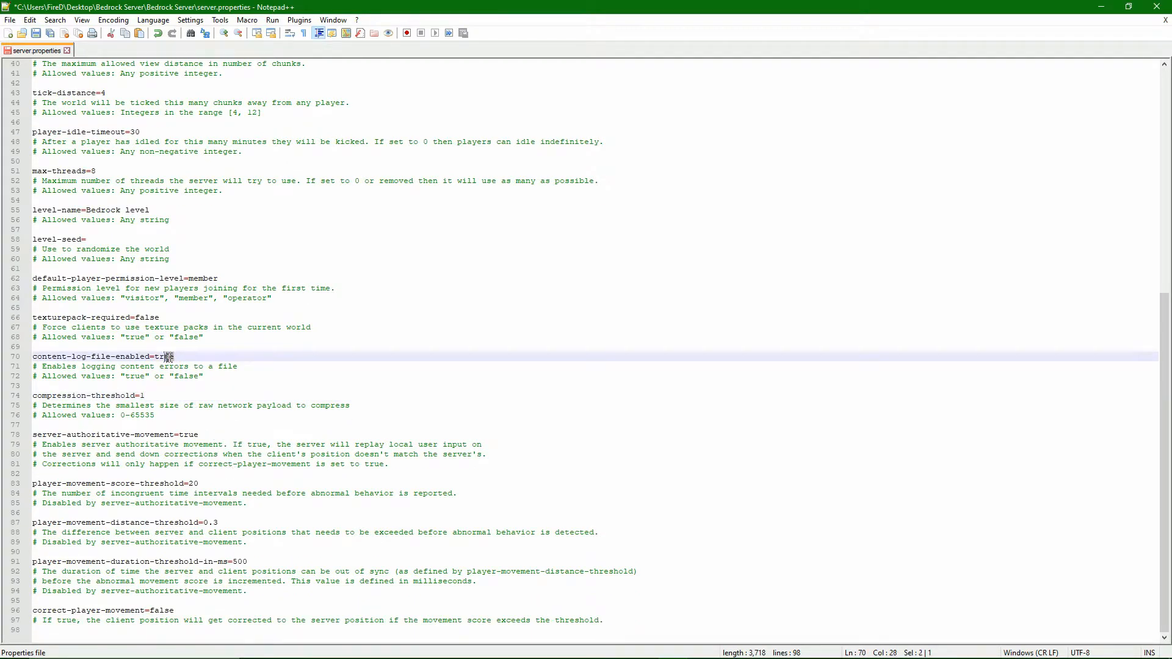
{"action": "left_click", "coordinate": [173, 406]}
{"action": "left_click_drag", "start_coordinate": [91, 396], "coordinate": [157, 399]}
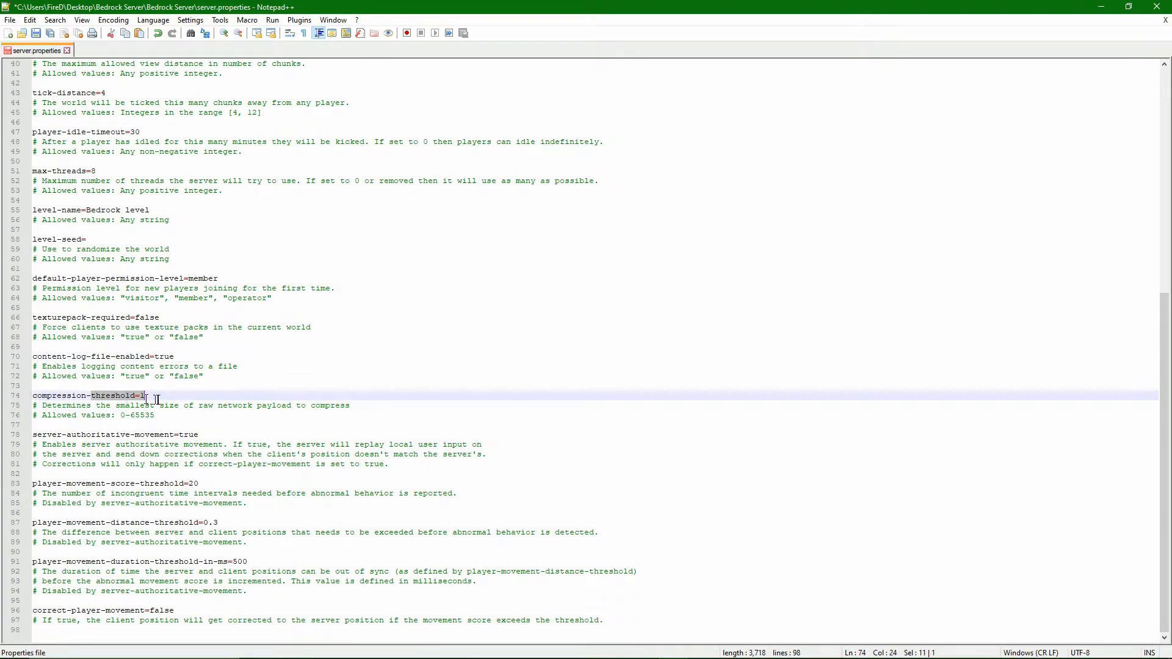
{"action": "left_click", "coordinate": [226, 415]}
{"action": "left_click_drag", "start_coordinate": [47, 435], "coordinate": [180, 436]}
{"action": "left_click", "coordinate": [234, 437]}
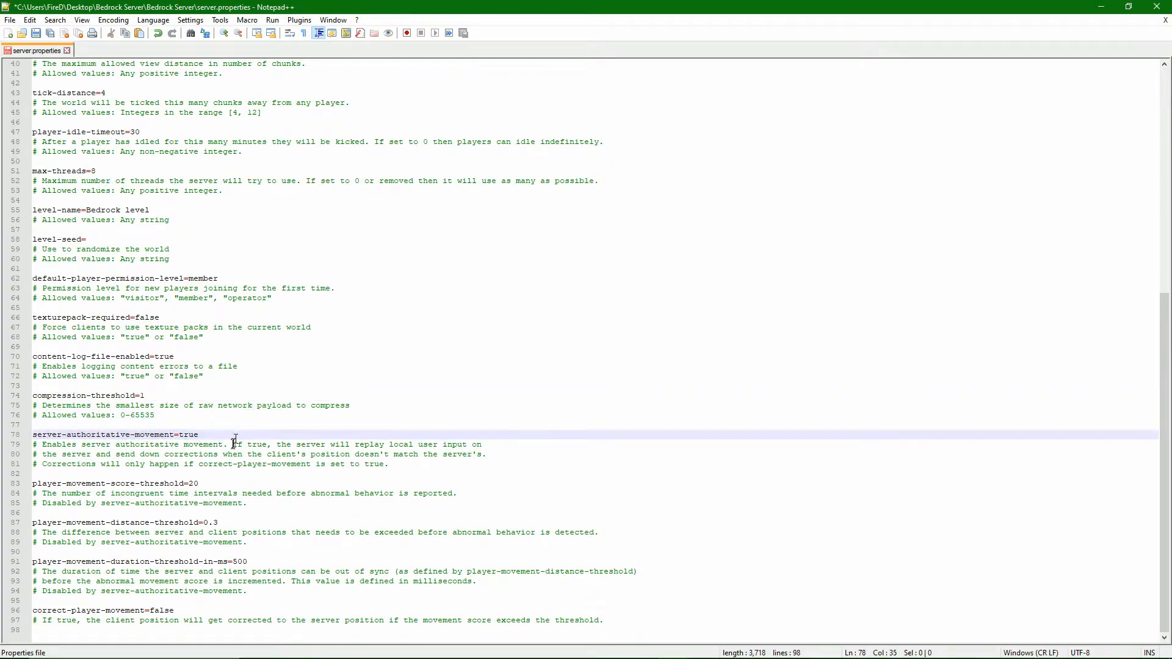
{"action": "left_click_drag", "start_coordinate": [36, 484], "coordinate": [226, 484]}
{"action": "left_click", "coordinate": [226, 483]}
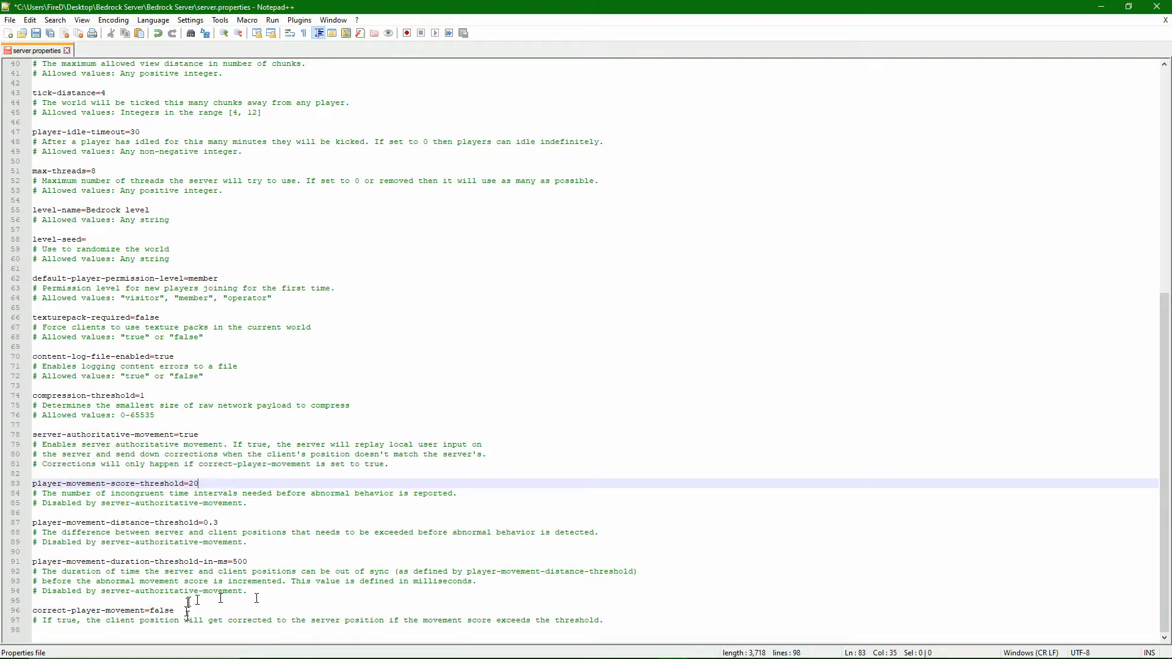
Step: Set the correct-player-movement property to true
{"action": "left_click", "coordinate": [152, 633]}
{"action": "left_click_drag", "start_coordinate": [184, 611], "coordinate": [149, 610]}
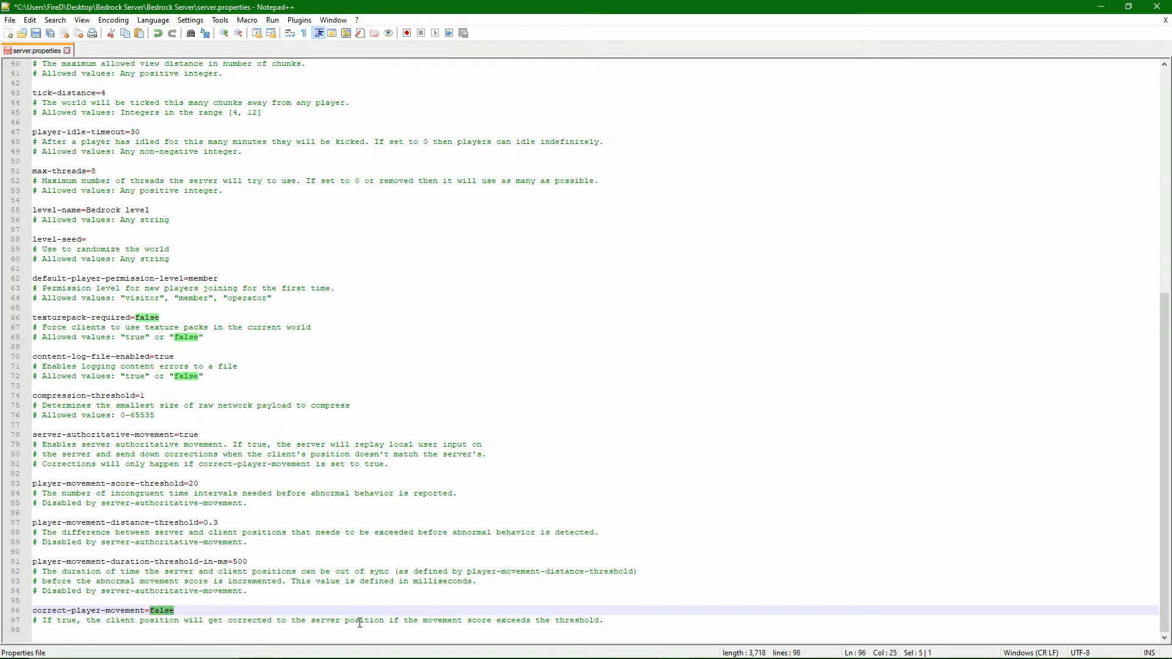
{"action": "type", "text": "tru"}
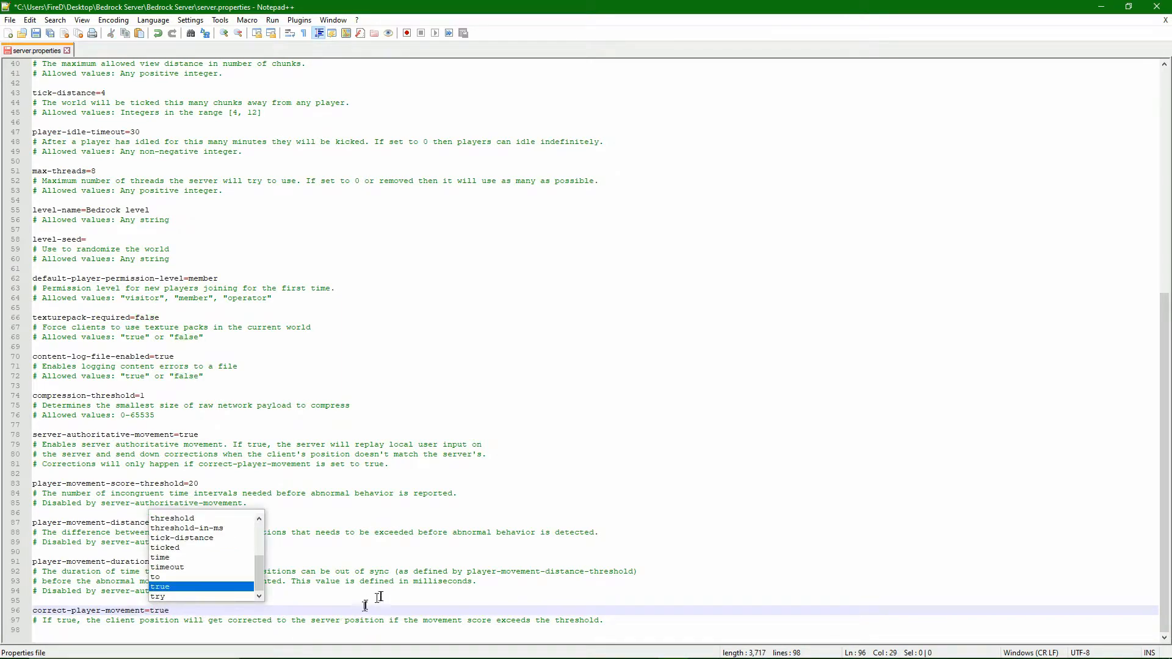
{"action": "left_click", "coordinate": [386, 587]}
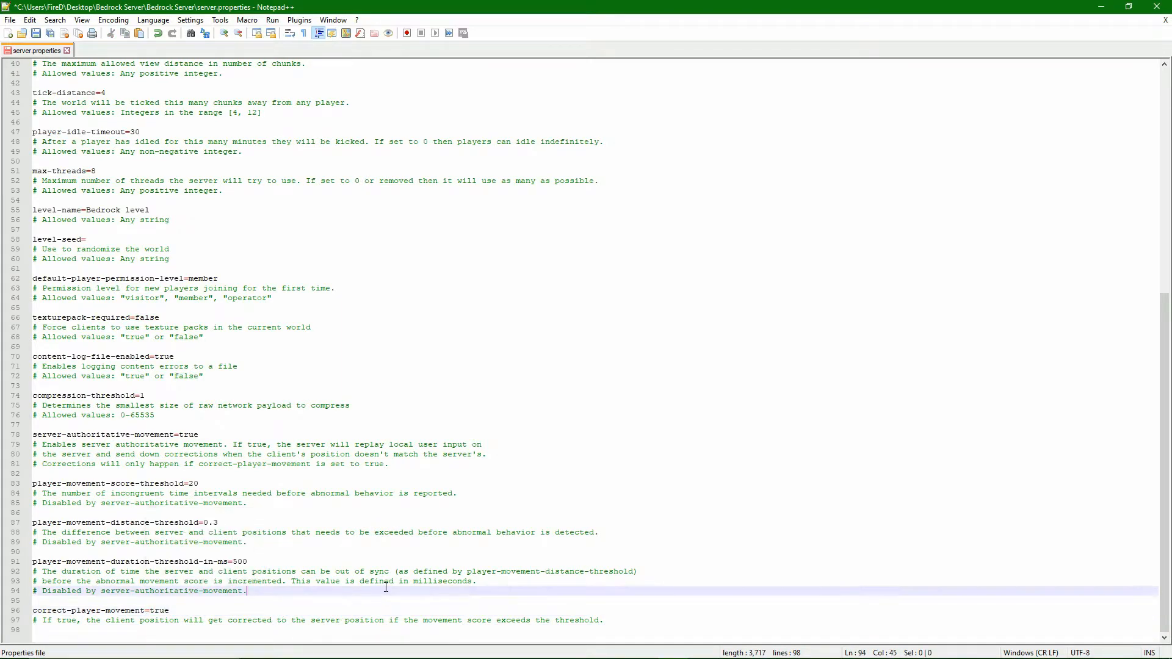
{"action": "left_click", "coordinate": [172, 611]}
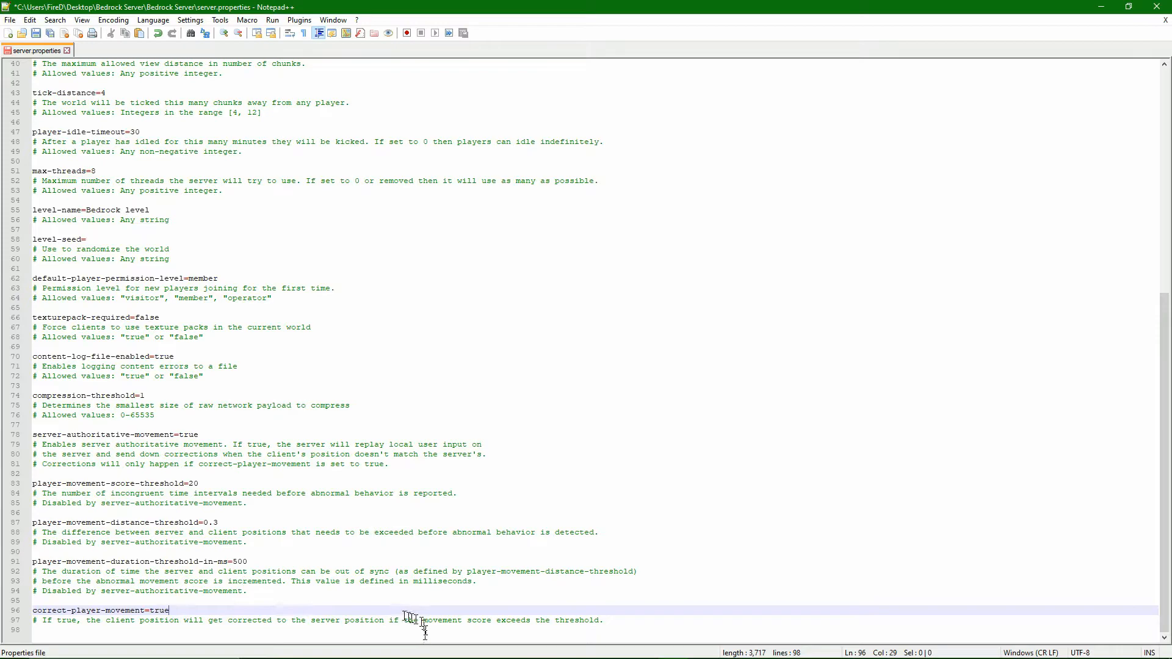
{"action": "left_click", "coordinate": [302, 592]}
{"action": "left_click", "coordinate": [277, 598]}
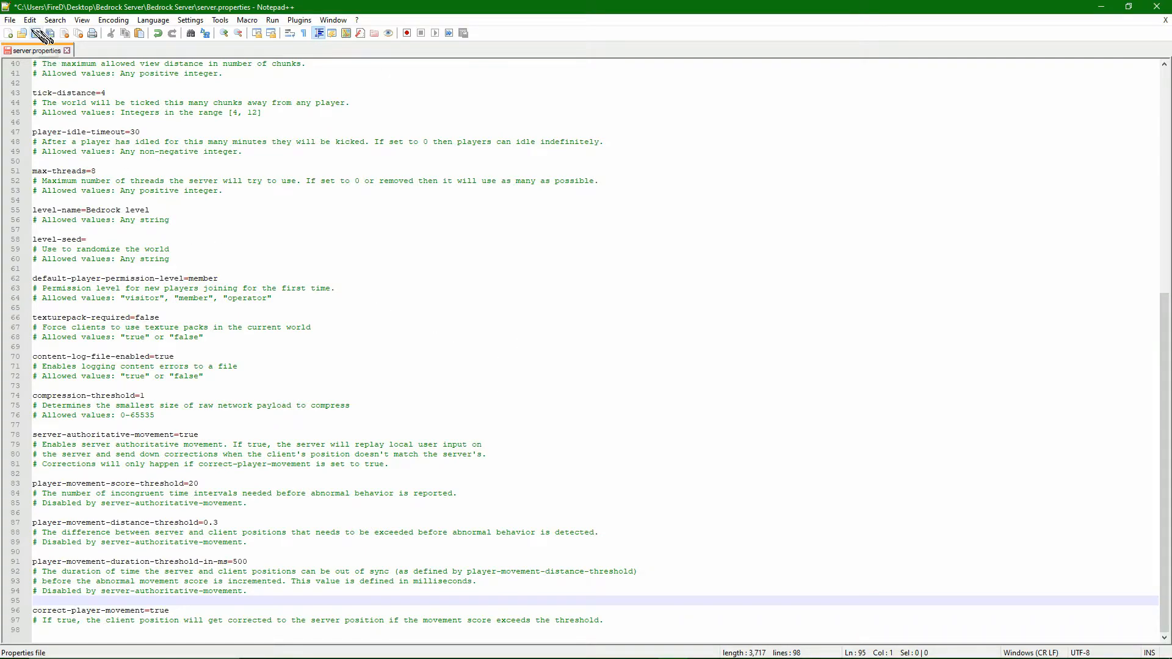
Step: Save server.properties and close the file and the text editor
{"action": "left_click", "coordinate": [11, 20]}
{"action": "left_click", "coordinate": [63, 114]}
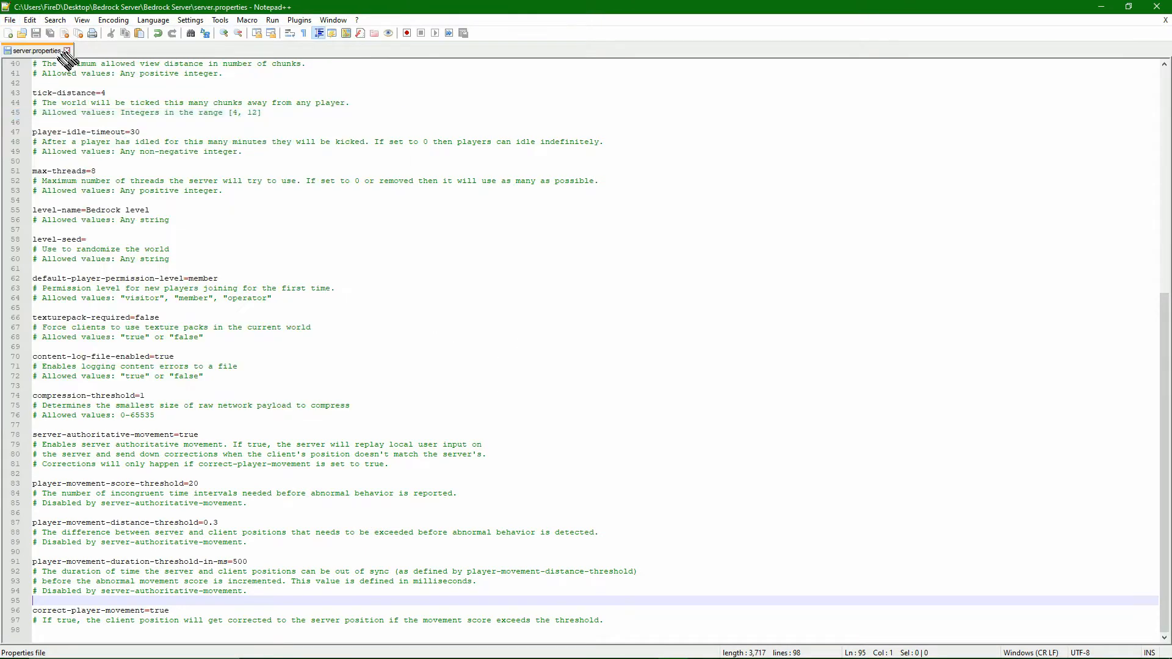
{"action": "left_click", "coordinate": [71, 51]}
{"action": "left_click", "coordinate": [1157, 7]}
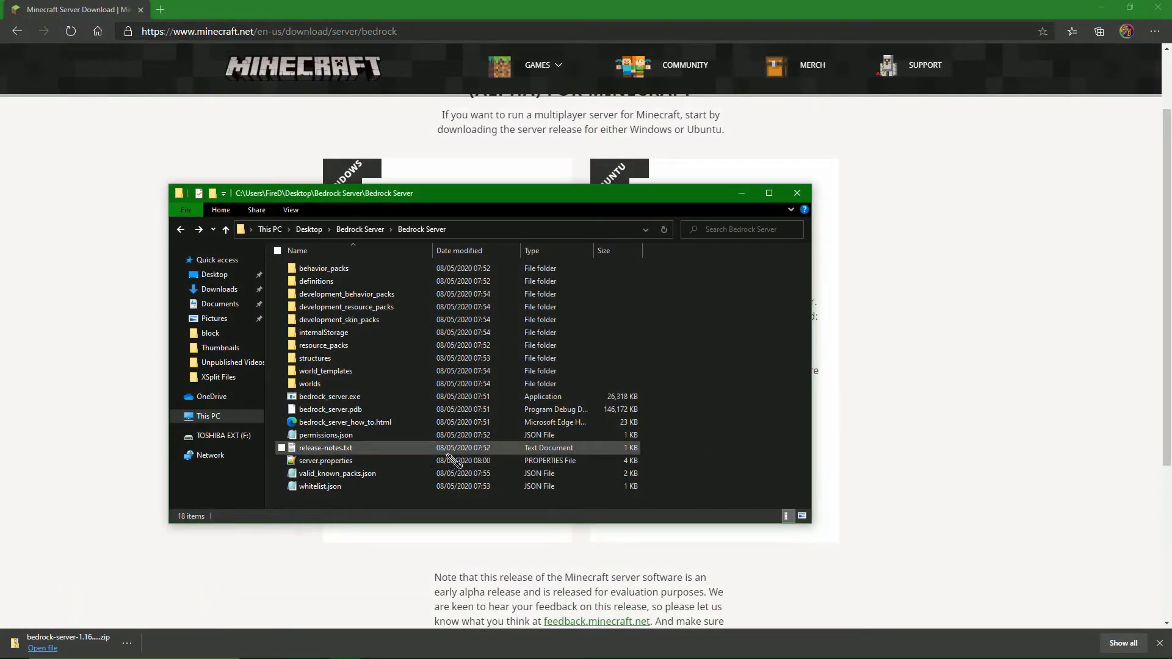
Step: Launch bedrock_server.exe, try the op command with the player's gamertag, and shut the server down with the stop command
{"action": "left_click", "coordinate": [356, 398]}
{"action": "double_click", "coordinate": [356, 398]}
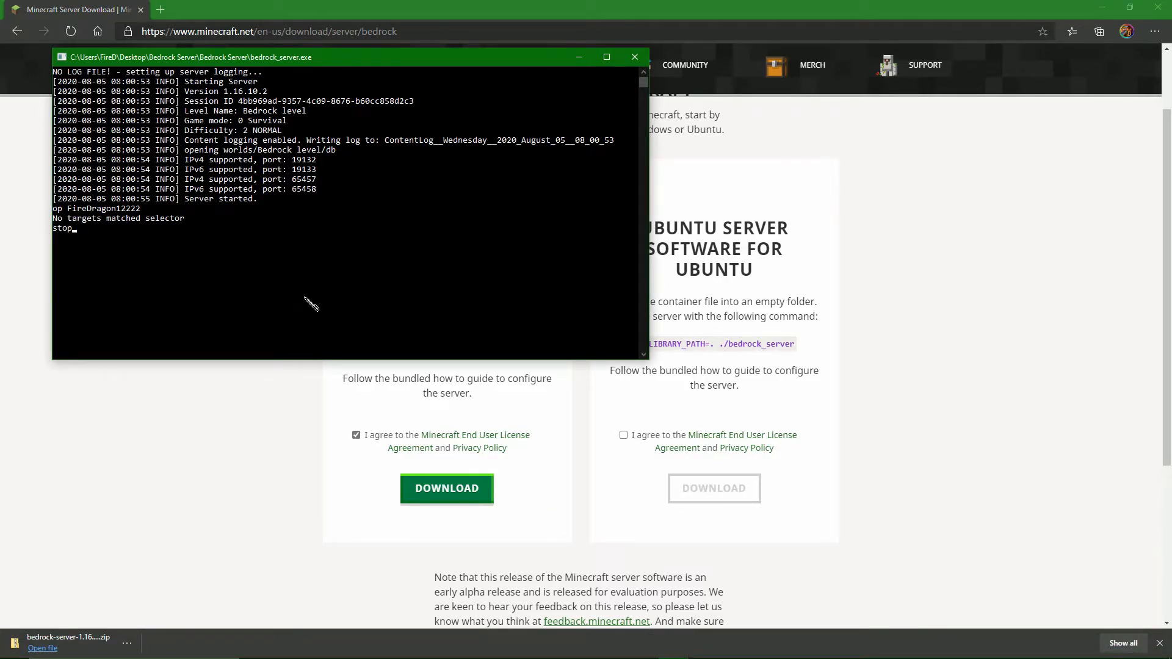
{"action": "key", "text": "Return"}
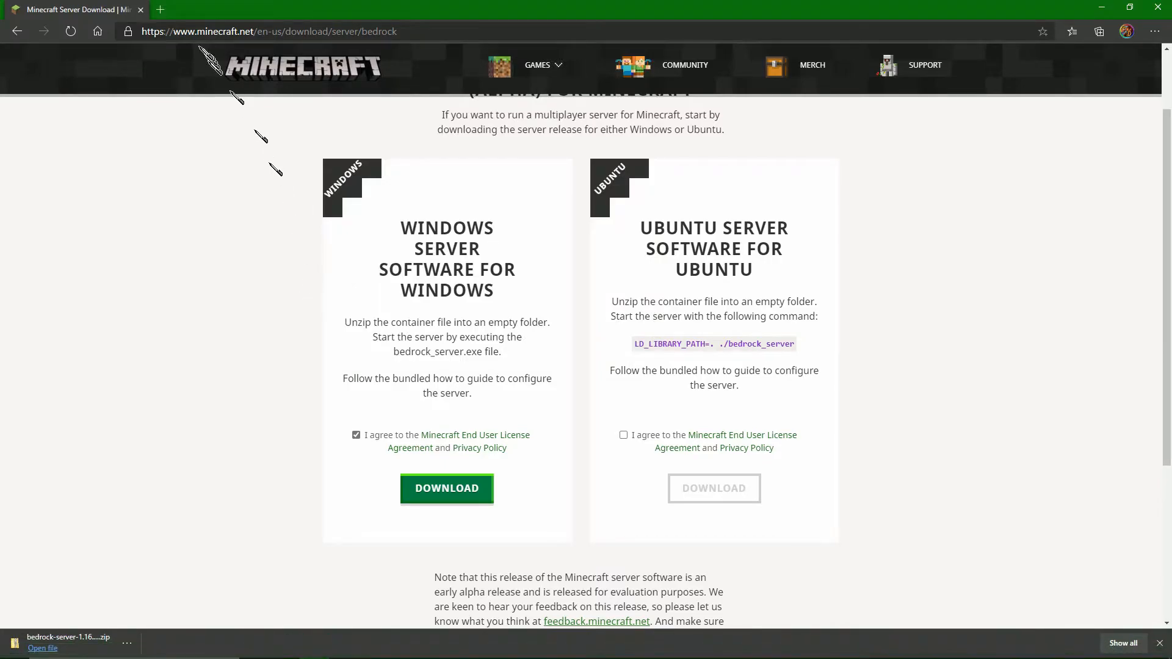
Step: Open a new browser tab, and check the PC's IPv4 address in the Windows network connection properties
{"action": "left_click", "coordinate": [160, 9]}
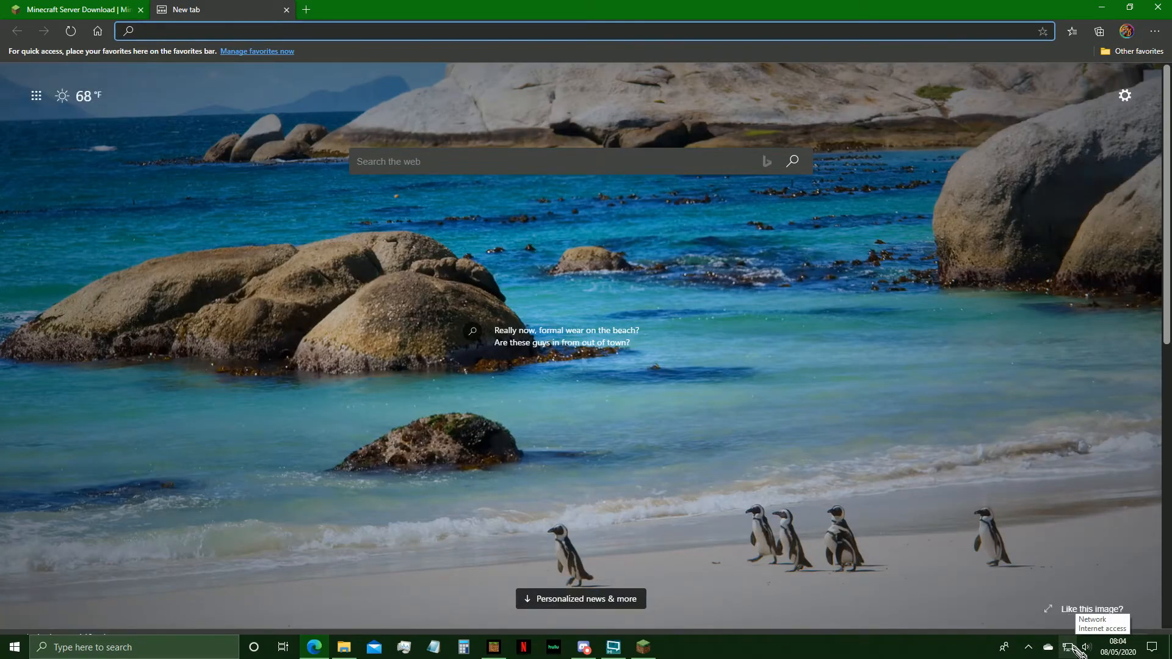
{"action": "right_click", "coordinate": [1070, 648]}
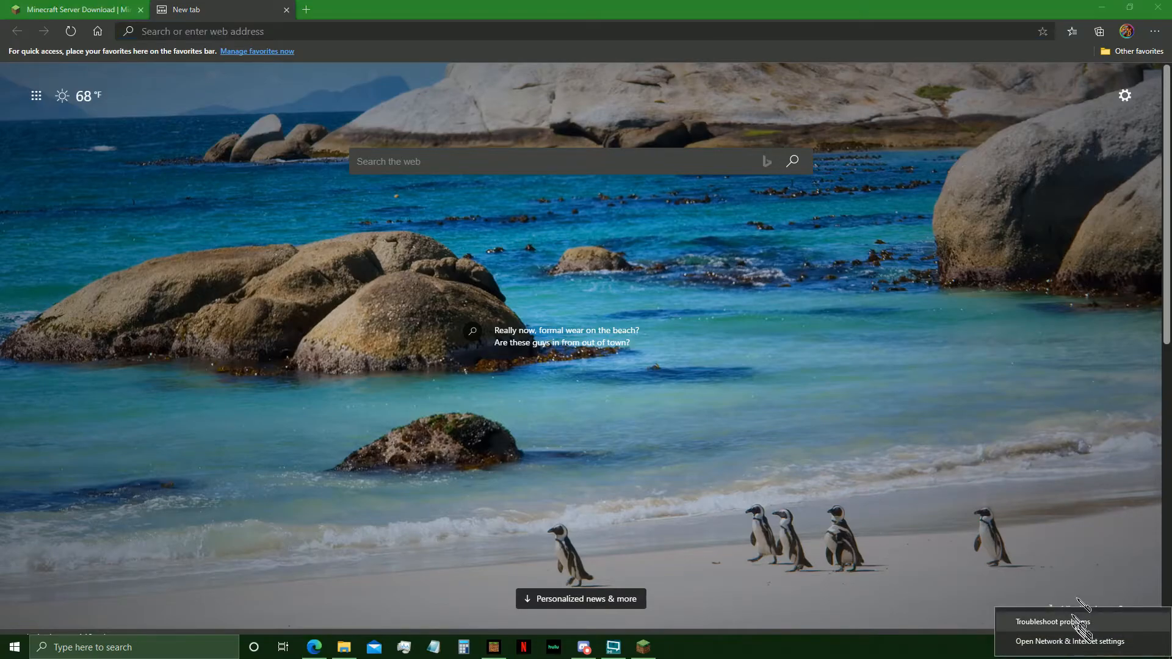
{"action": "left_click", "coordinate": [1081, 646]}
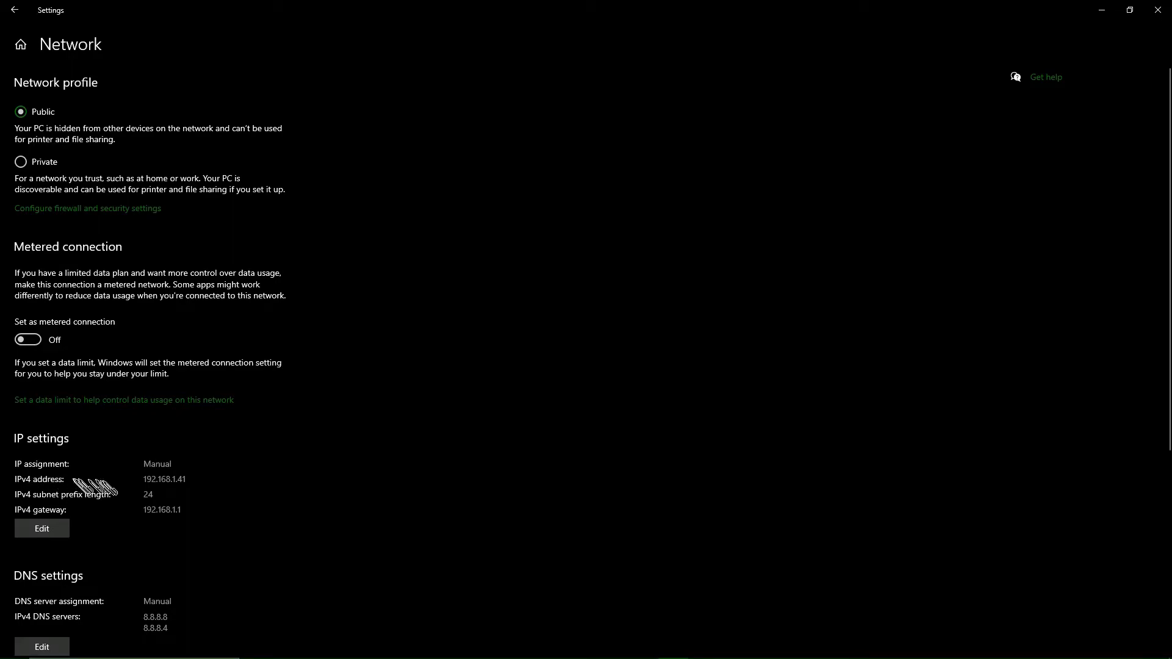
{"action": "left_click_drag", "start_coordinate": [147, 478], "coordinate": [185, 482]}
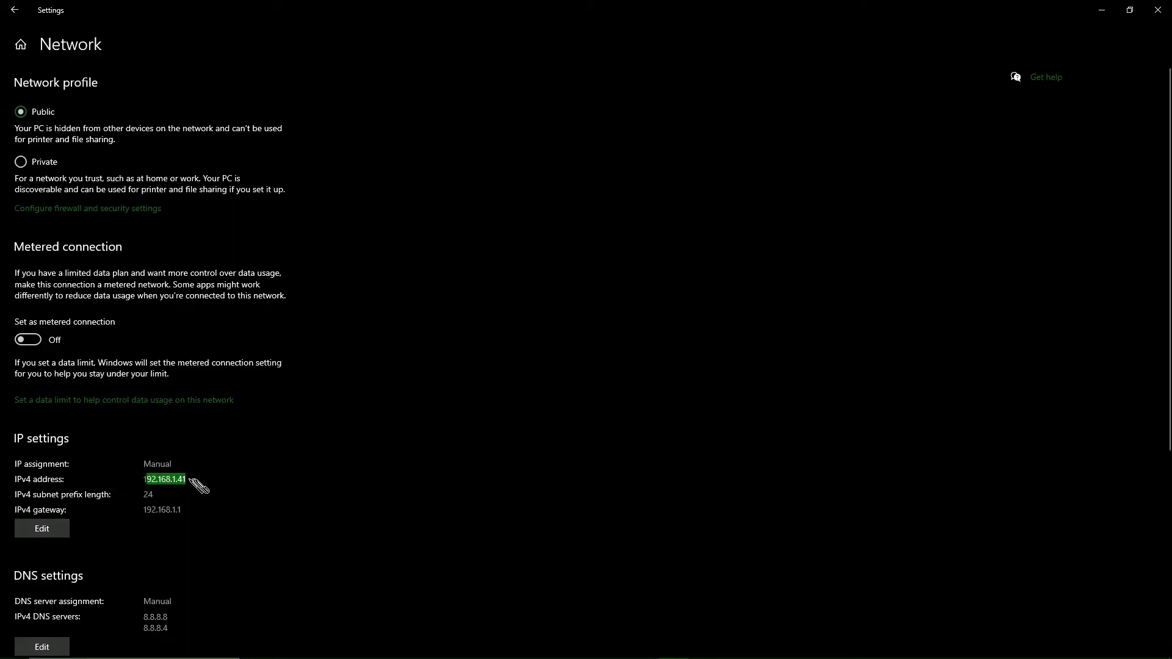
{"action": "left_click", "coordinate": [316, 480]}
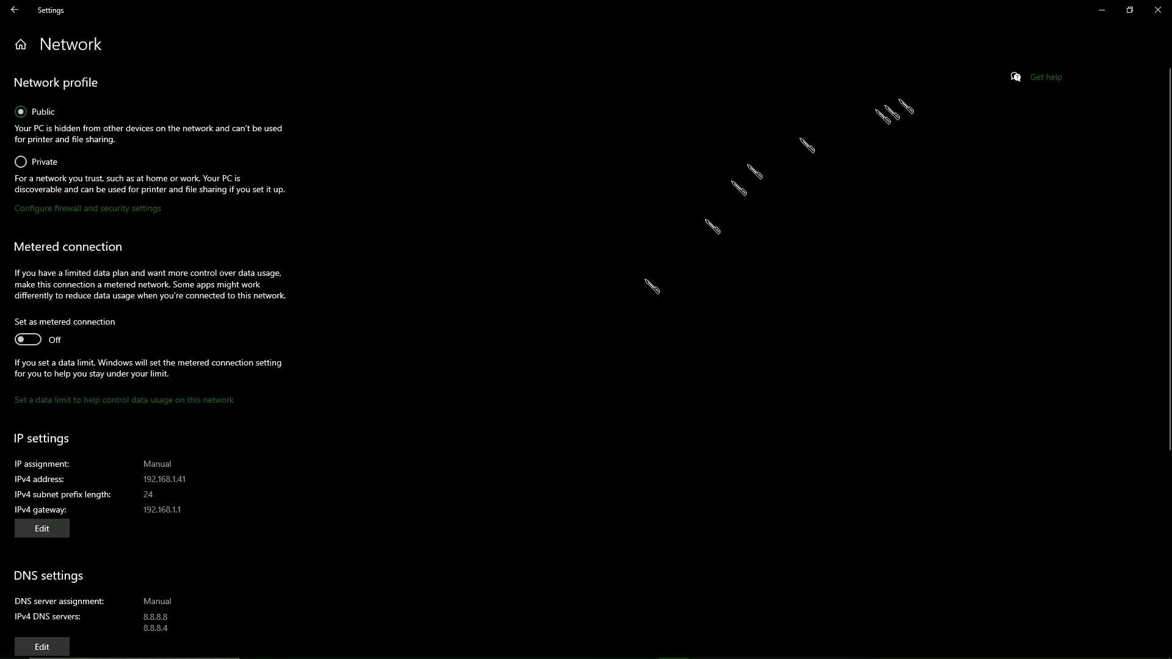
Step: Open the router's admin page at 192.168.1.1 in the new browser tab and sign in with the saved credentials
{"action": "left_click", "coordinate": [1103, 11]}
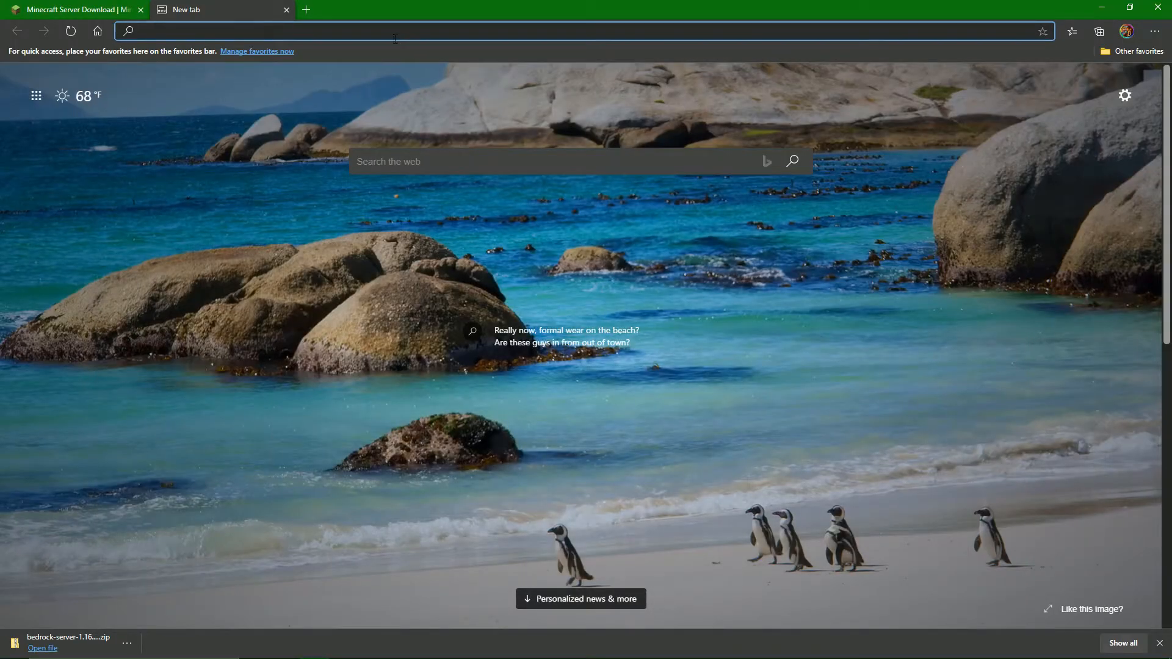
{"action": "type", "text": "192.168.1"}
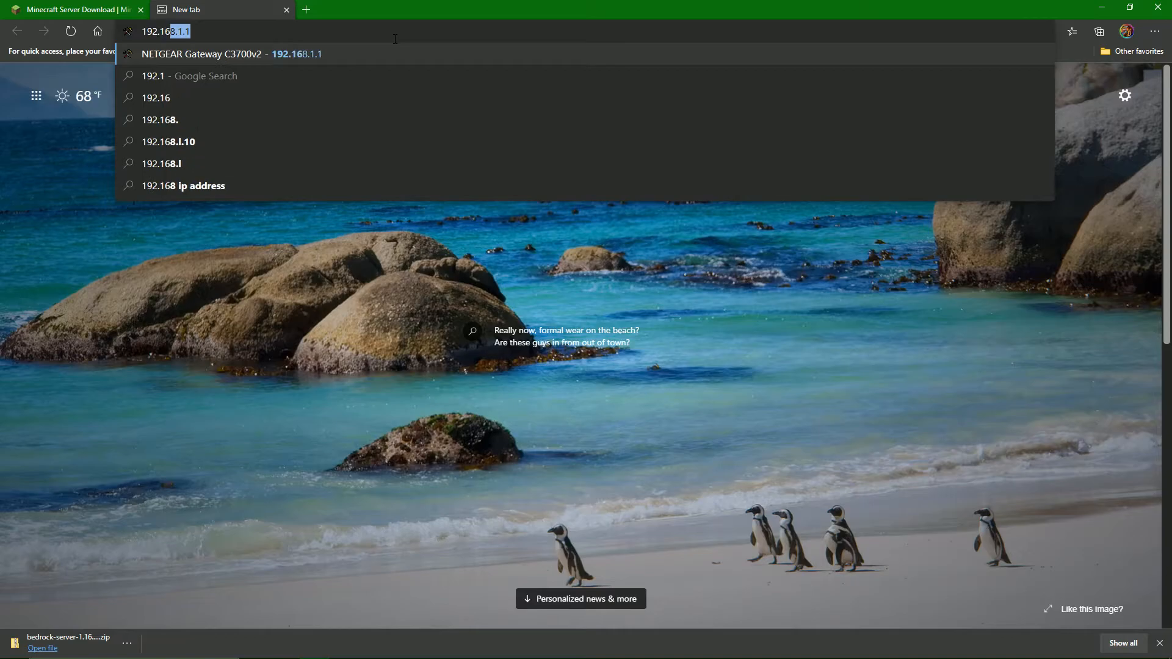
{"action": "type", "text": "."}
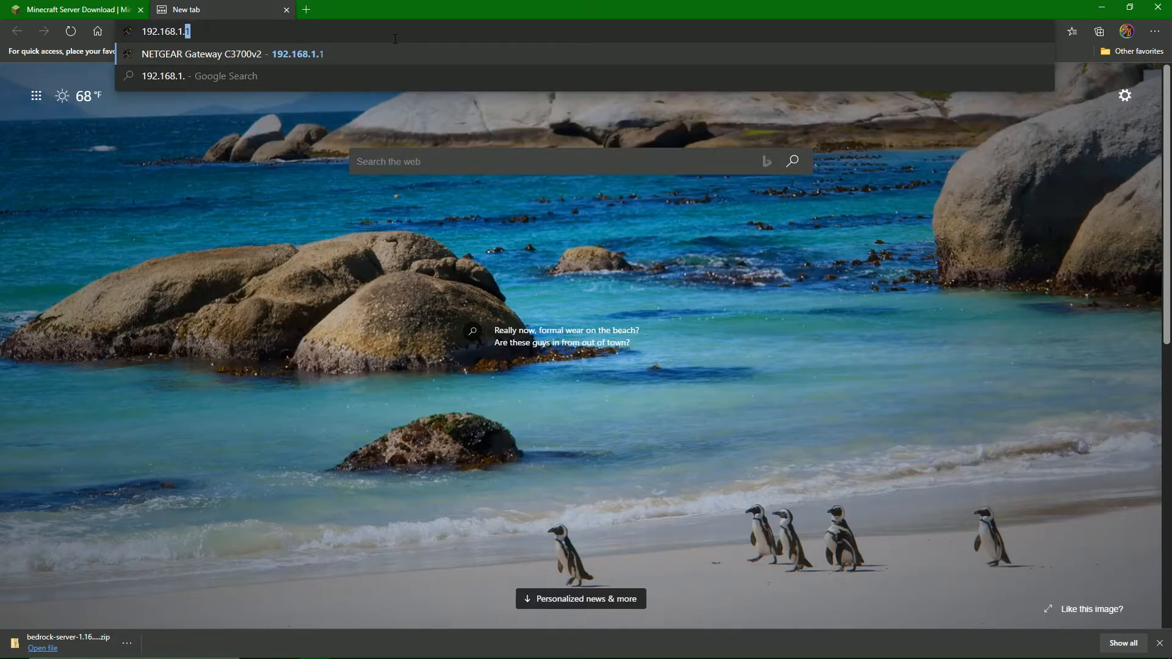
{"action": "type", "text": "1"}
{"action": "key", "text": "Return"}
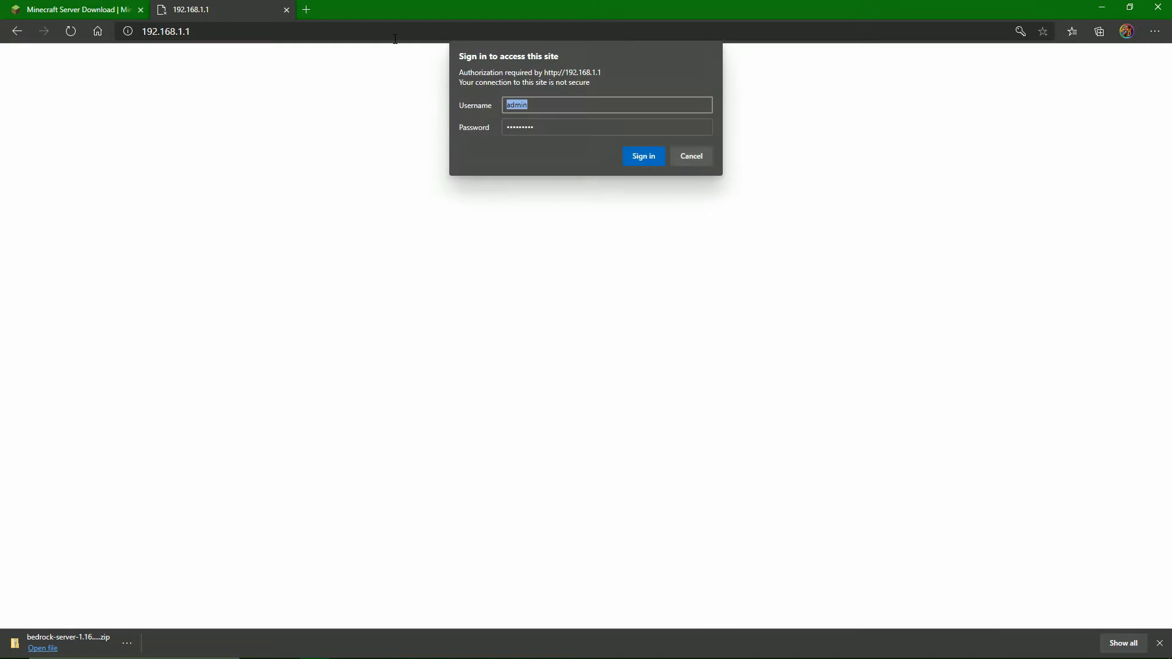
{"action": "left_click", "coordinate": [638, 162]}
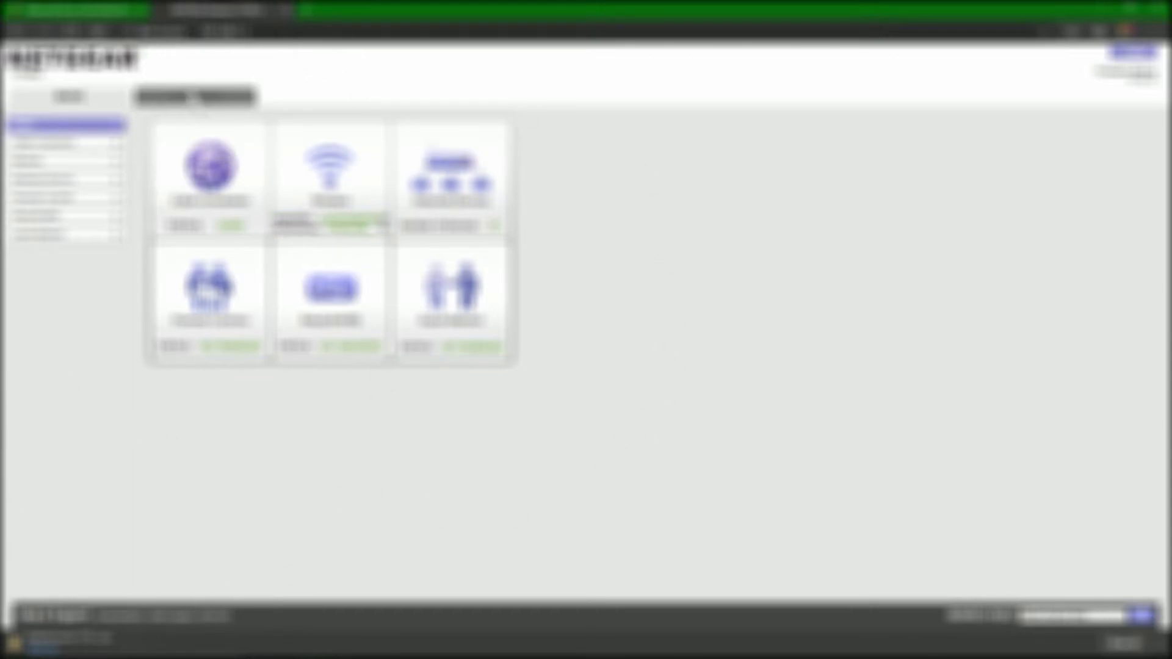
Step: Open the Port Forwarding / Port Triggering page in the router's advanced setup
{"action": "left_click", "coordinate": [195, 97]}
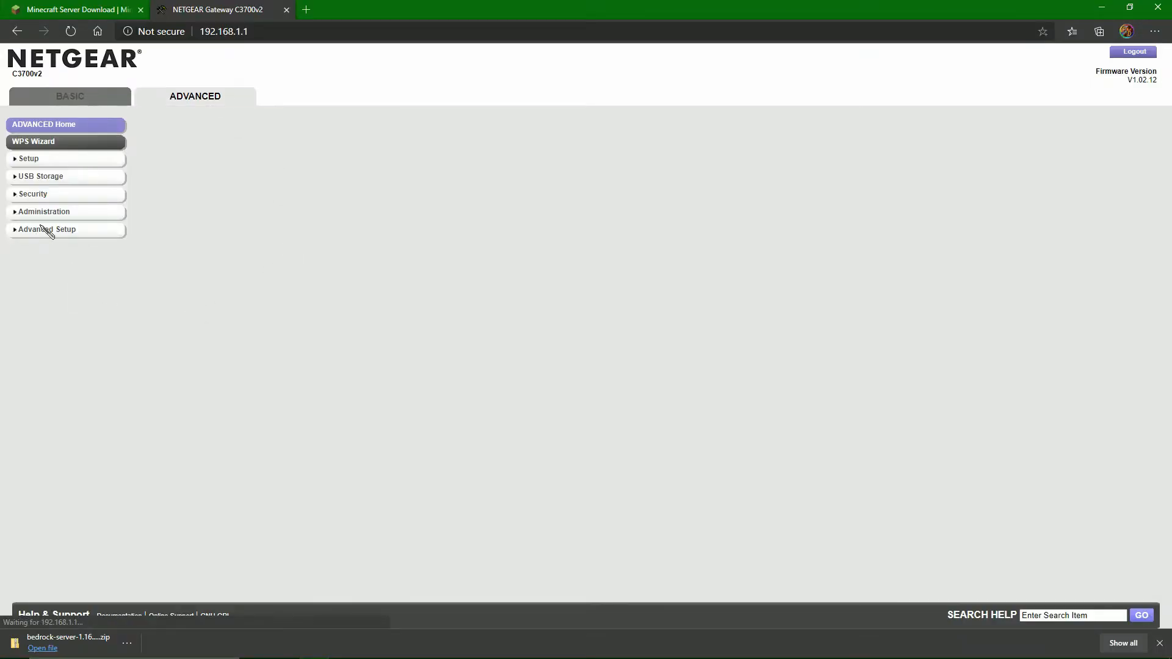
{"action": "left_click", "coordinate": [47, 229]}
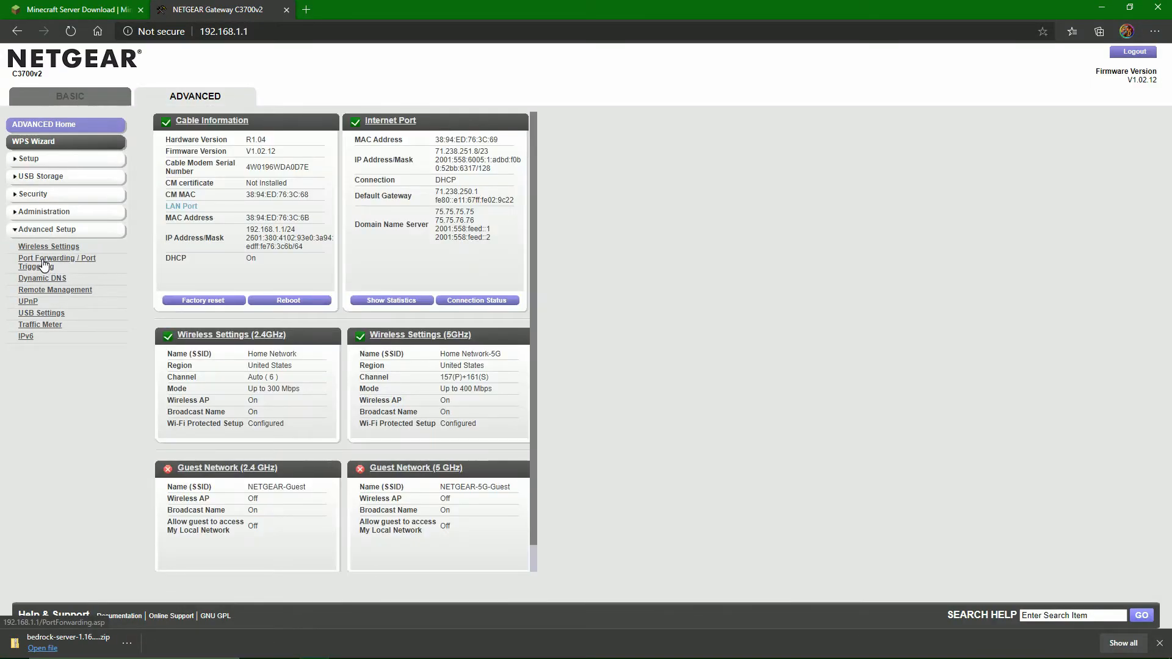
{"action": "left_click", "coordinate": [43, 264]}
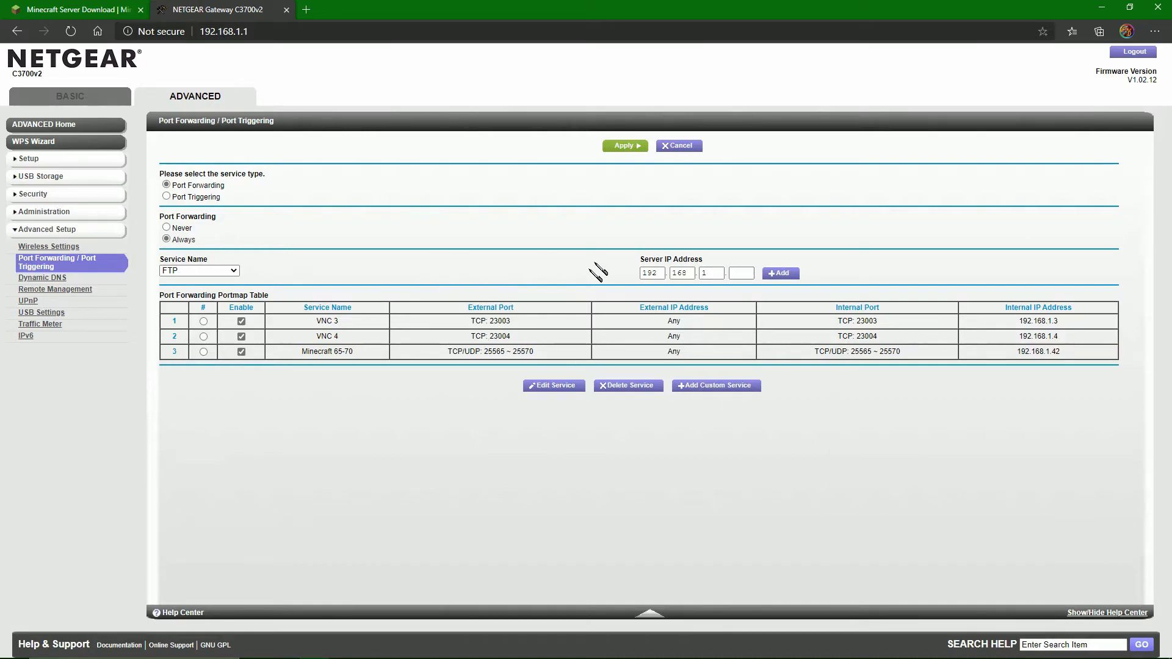
Step: Add a custom port forwarding service named Bedrock Server with external starting port 19132
{"action": "left_click", "coordinate": [739, 386]}
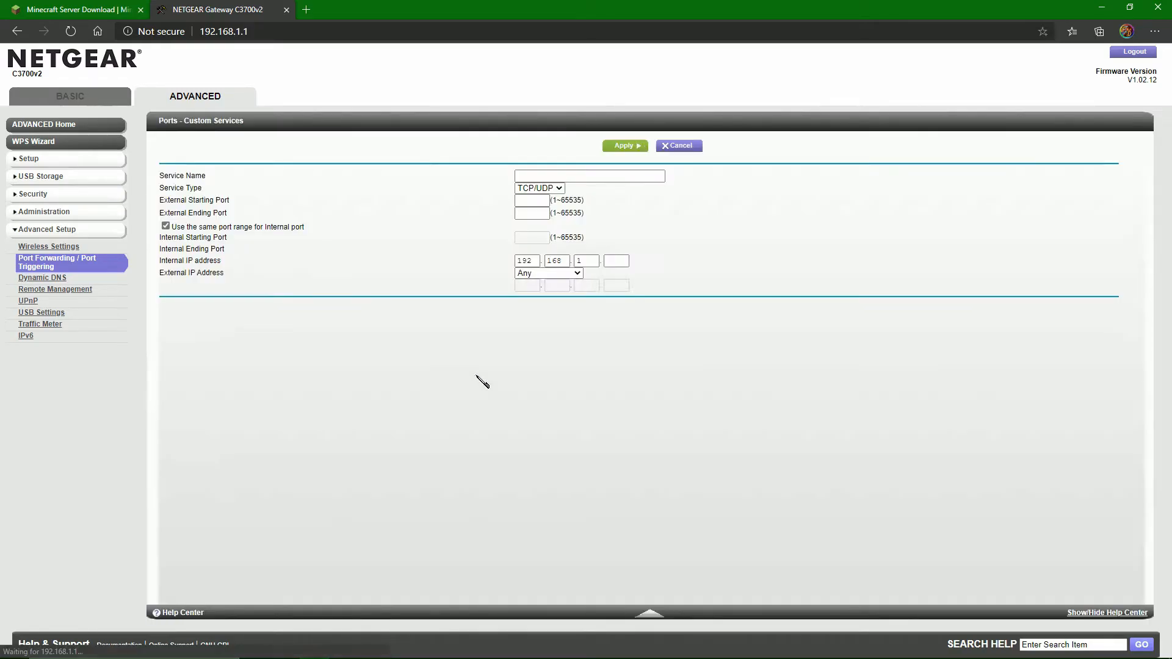
{"action": "left_click", "coordinate": [580, 176]}
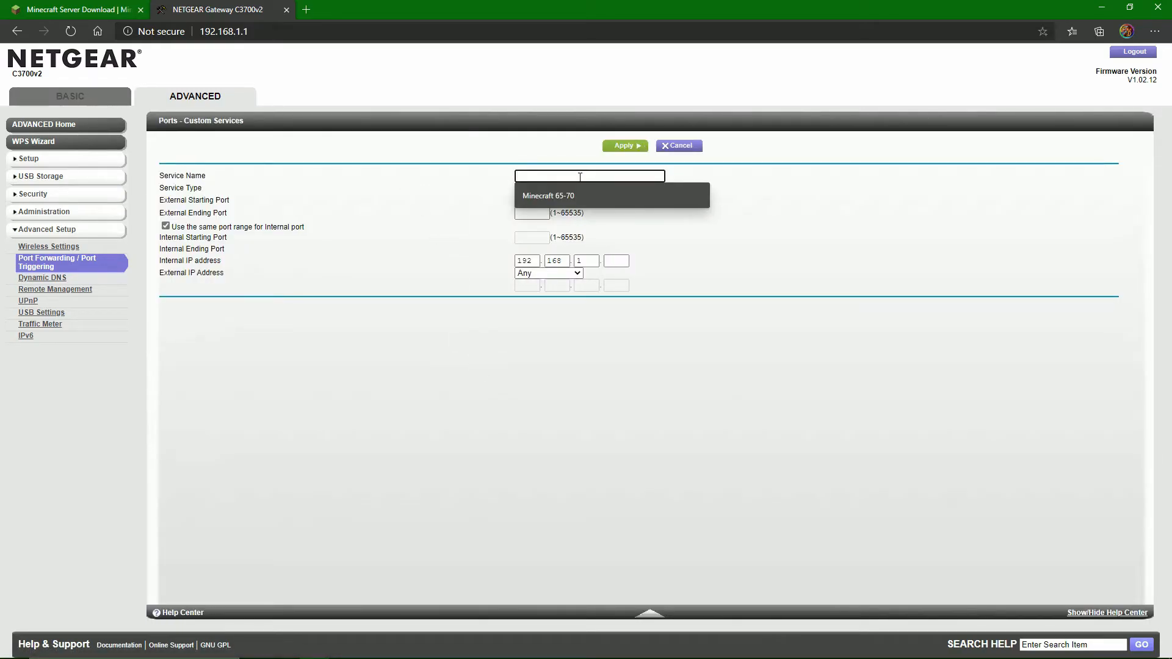
{"action": "type", "text": "Bedrock Server"}
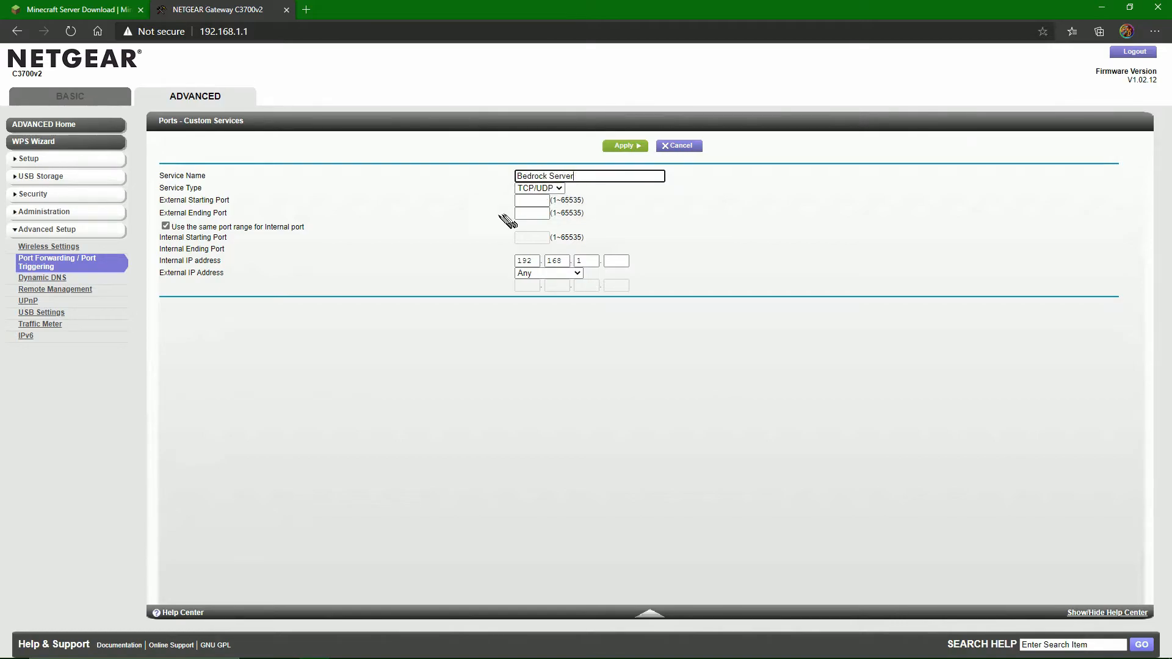
{"action": "left_click", "coordinate": [518, 200]}
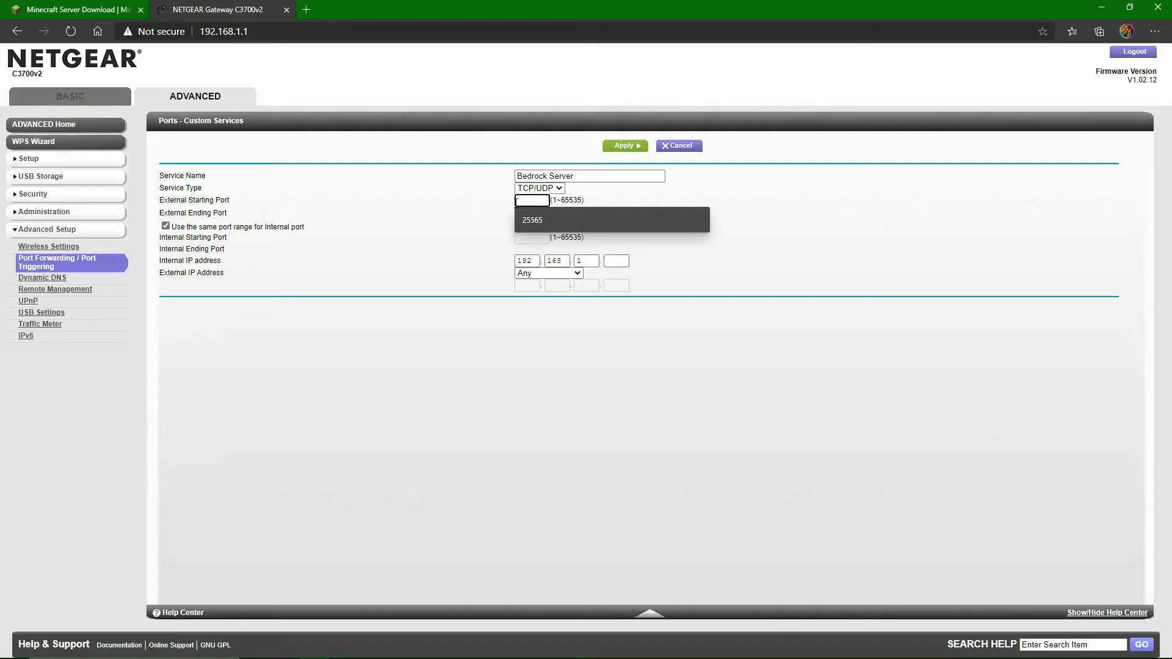
{"action": "right_click", "coordinate": [519, 201]}
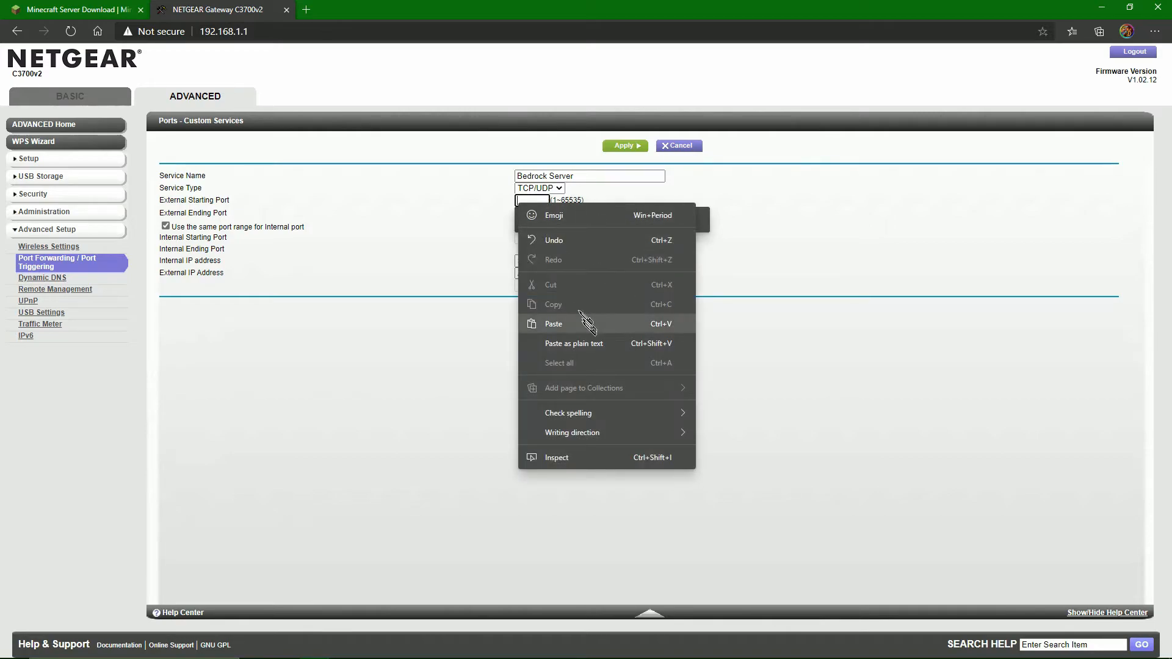
{"action": "left_click", "coordinate": [590, 325]}
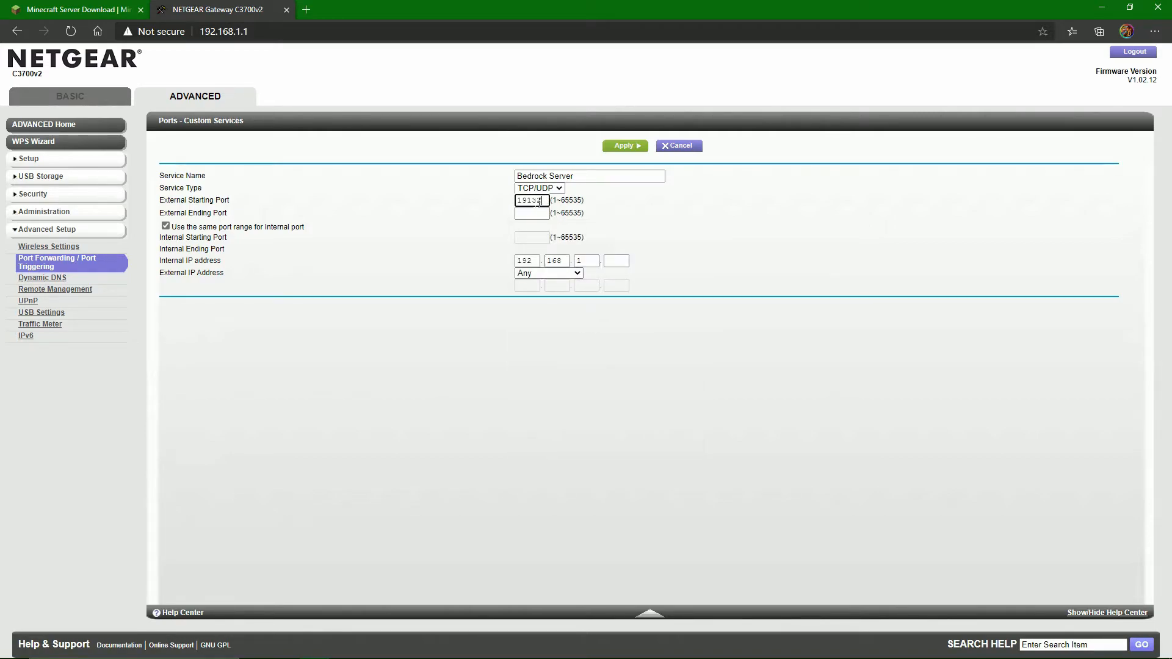
{"action": "left_click_drag", "start_coordinate": [153, 192], "coordinate": [349, 201]}
{"action": "left_click", "coordinate": [471, 163]}
Step: Review the protocol choices and use TCP/UDP as the service type
{"action": "left_click", "coordinate": [544, 188]}
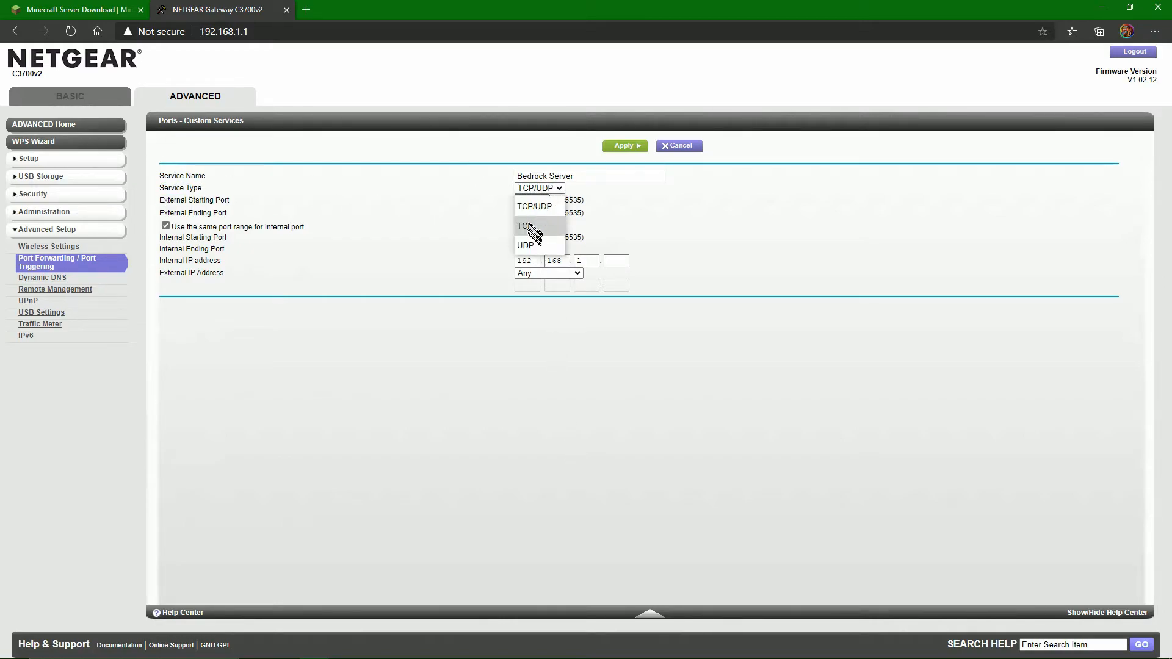
{"action": "left_click", "coordinate": [536, 207]}
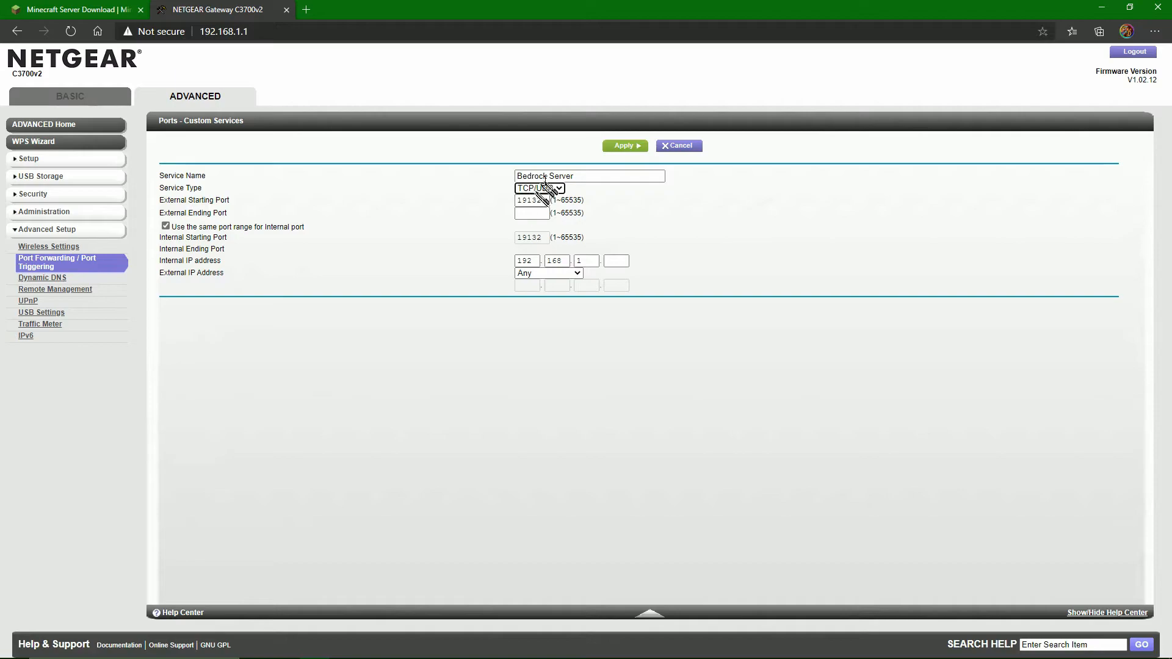
{"action": "left_click", "coordinate": [535, 189]}
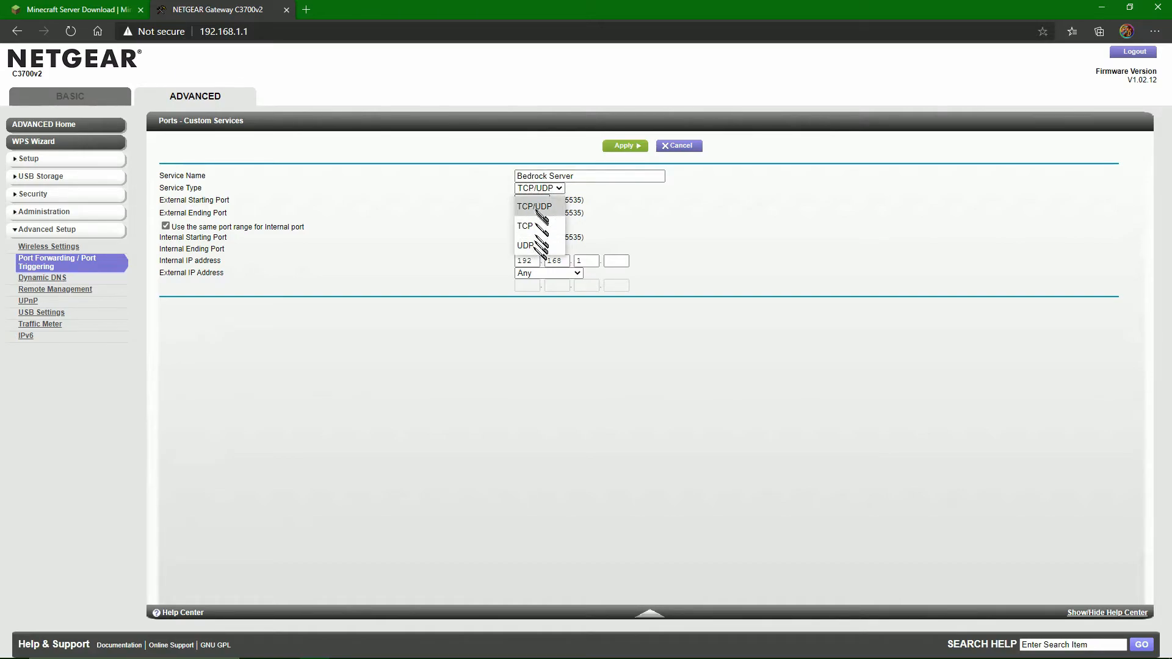
{"action": "left_click", "coordinate": [432, 165]}
{"action": "left_click", "coordinate": [557, 191]}
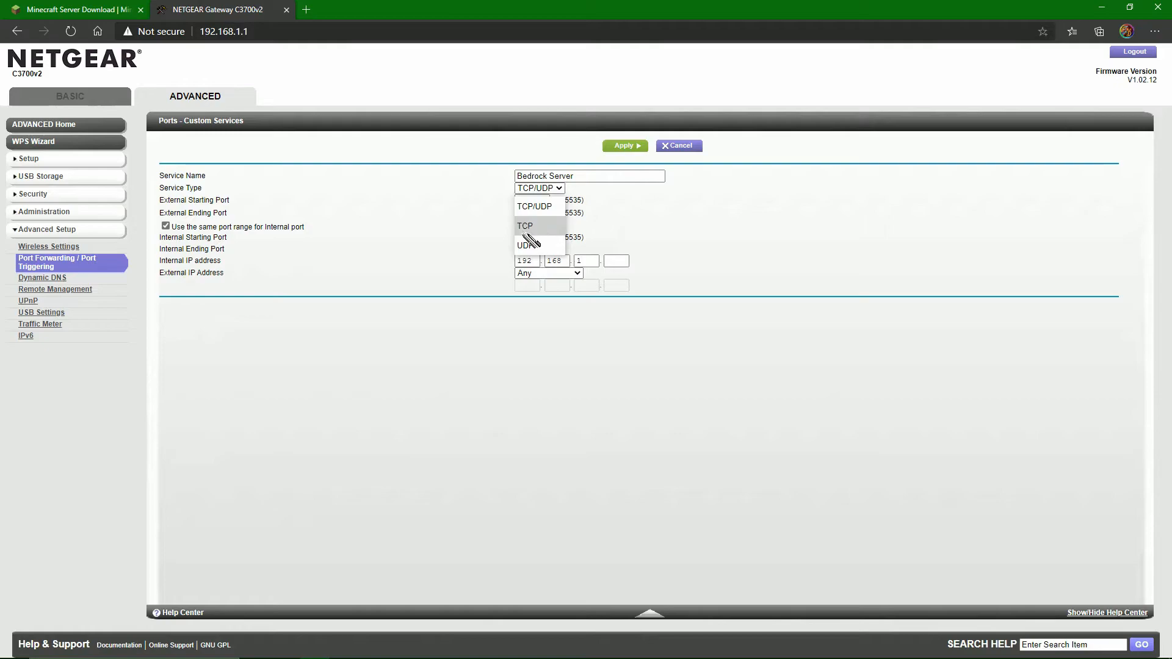
{"action": "left_click", "coordinate": [809, 324]}
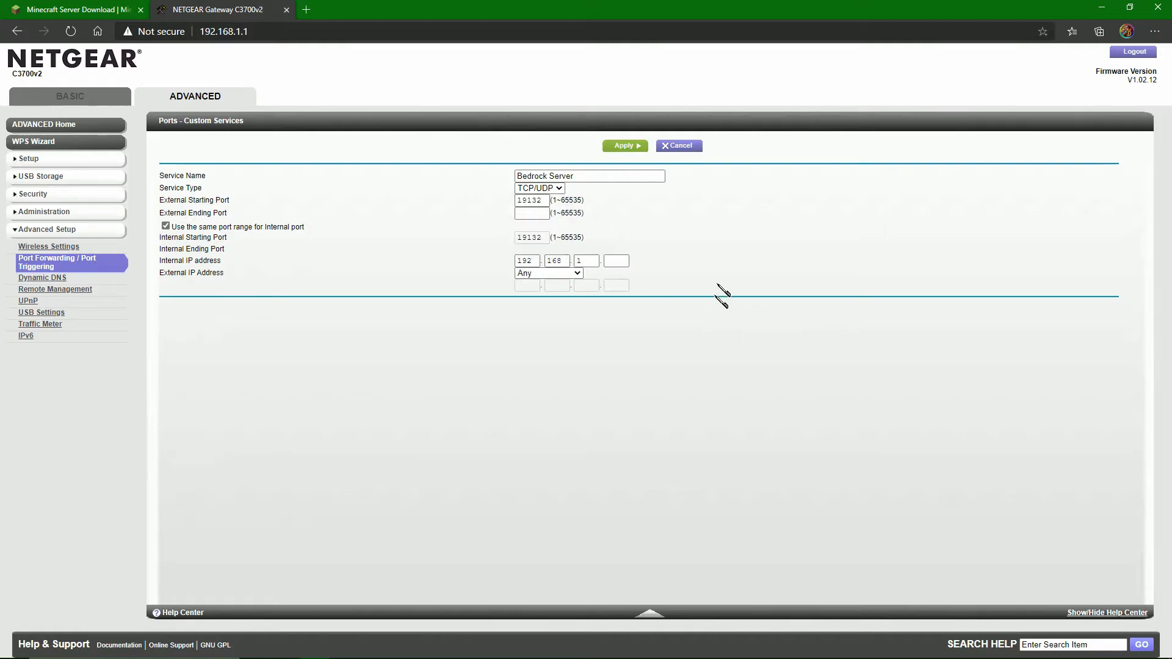
Step: Set the external ending port of the service to 19132
{"action": "left_click", "coordinate": [540, 214]}
{"action": "right_click", "coordinate": [540, 216]}
{"action": "left_click", "coordinate": [565, 336]}
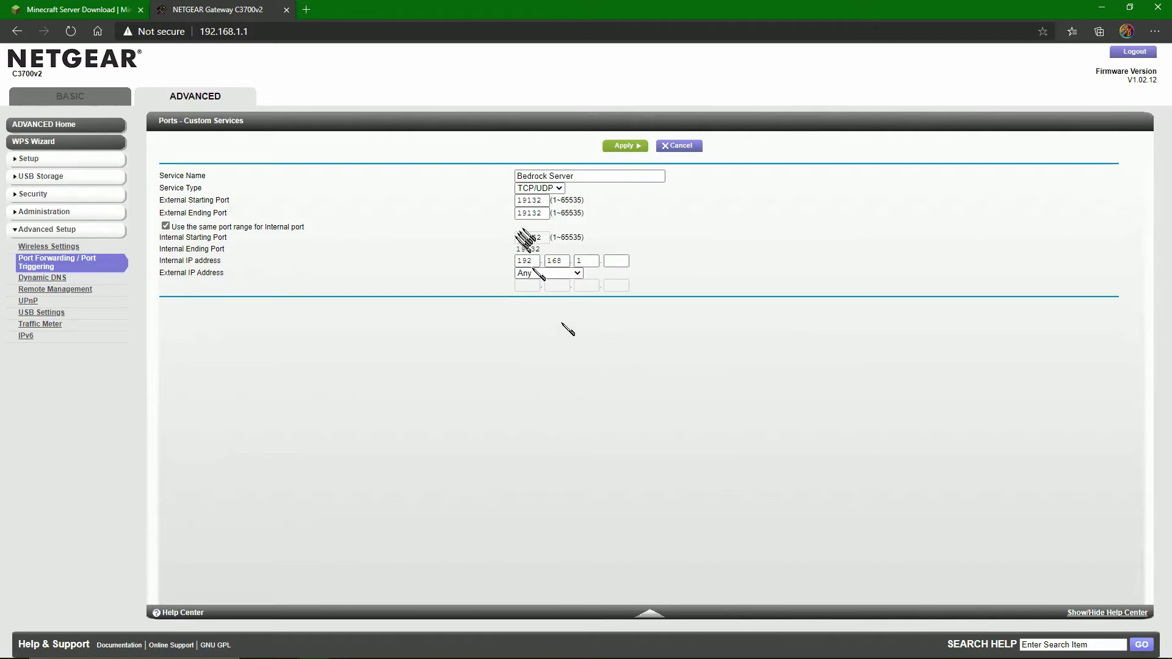
{"action": "left_click", "coordinate": [626, 244]}
Step: Set the service's internal IP address to 192.168.1.41 and apply the port forwarding rule
{"action": "left_click", "coordinate": [617, 261]}
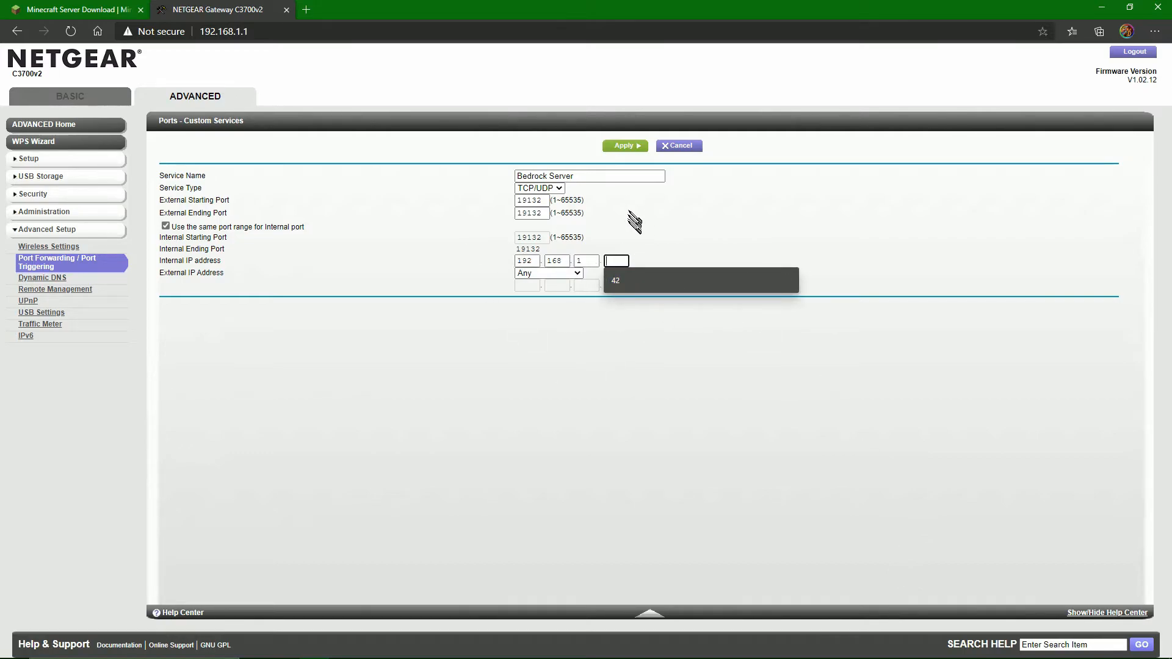
{"action": "left_click_drag", "start_coordinate": [524, 260], "coordinate": [559, 260]}
{"action": "left_click", "coordinate": [626, 259]}
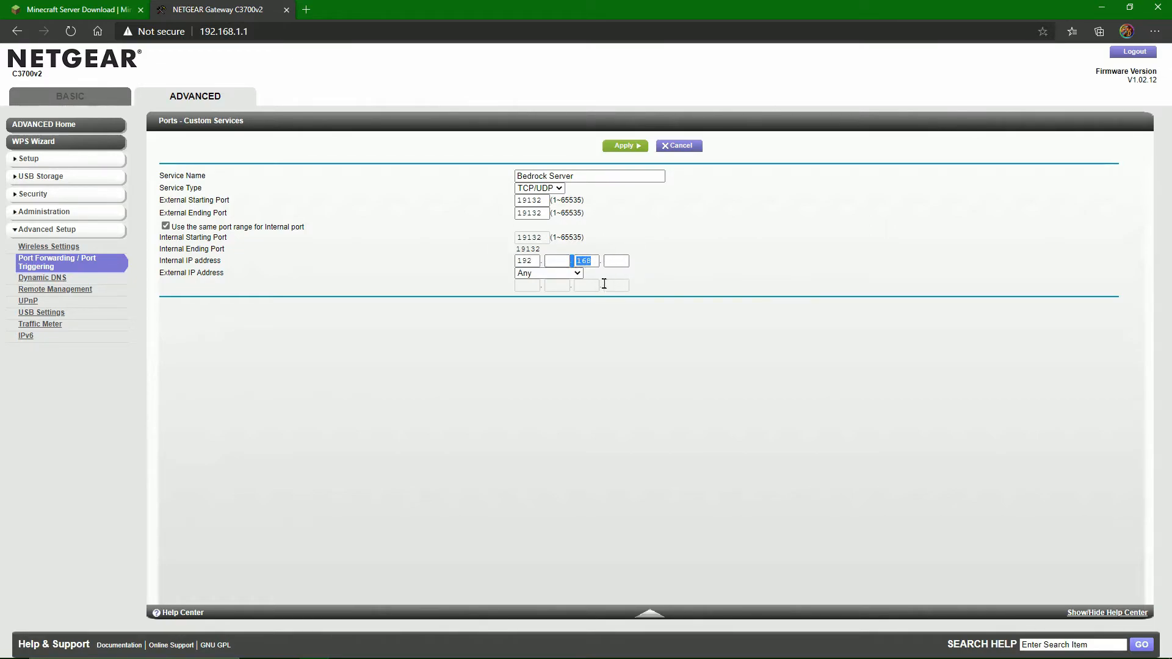
{"action": "left_click", "coordinate": [562, 263]}
{"action": "double_click", "coordinate": [597, 260]}
{"action": "key", "text": "BackSpace"}
{"action": "type", "text": "168"}
{"action": "left_click", "coordinate": [616, 262]}
{"action": "type", "text": "41"}
{"action": "key", "text": "Return"}
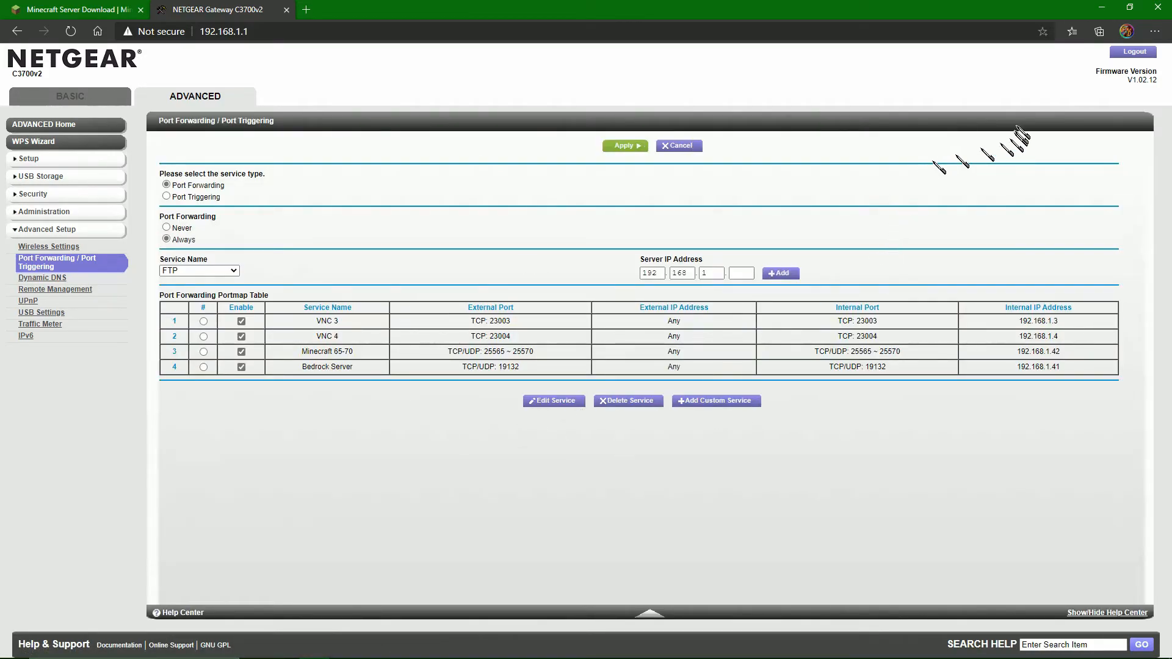
Step: Minimize the browser, launch bedrock_server.exe from the Bedrock Server folder, and check the IPv4 port in its startup log
{"action": "left_click", "coordinate": [1102, 8]}
{"action": "left_click", "coordinate": [655, 369]}
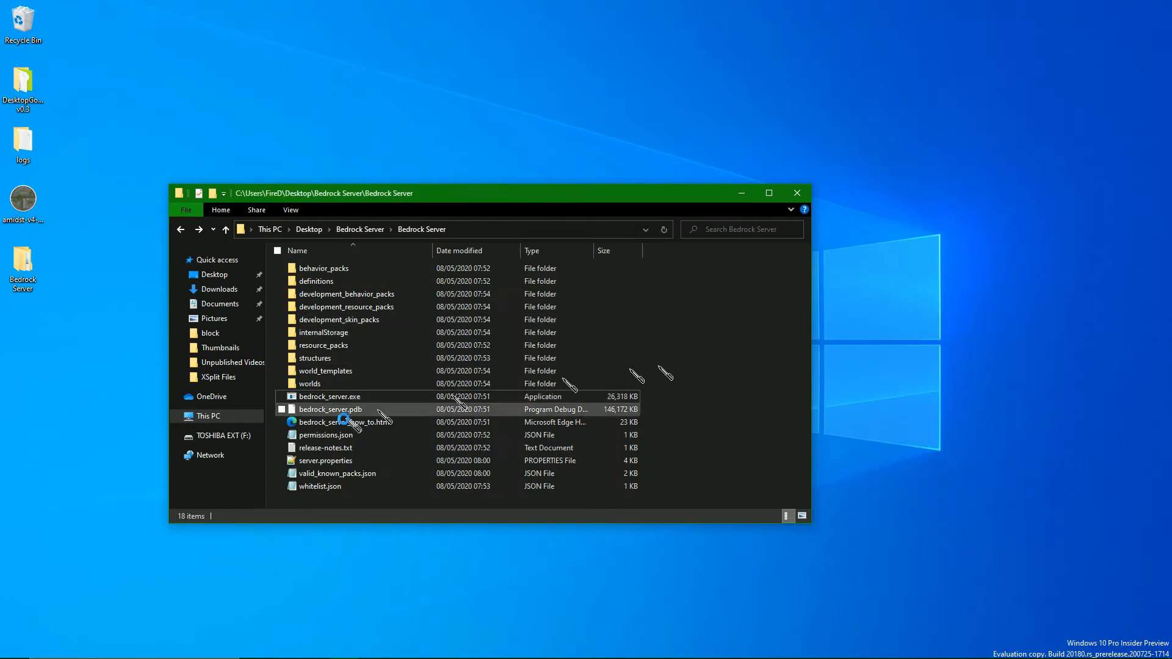
{"action": "double_click", "coordinate": [354, 397]}
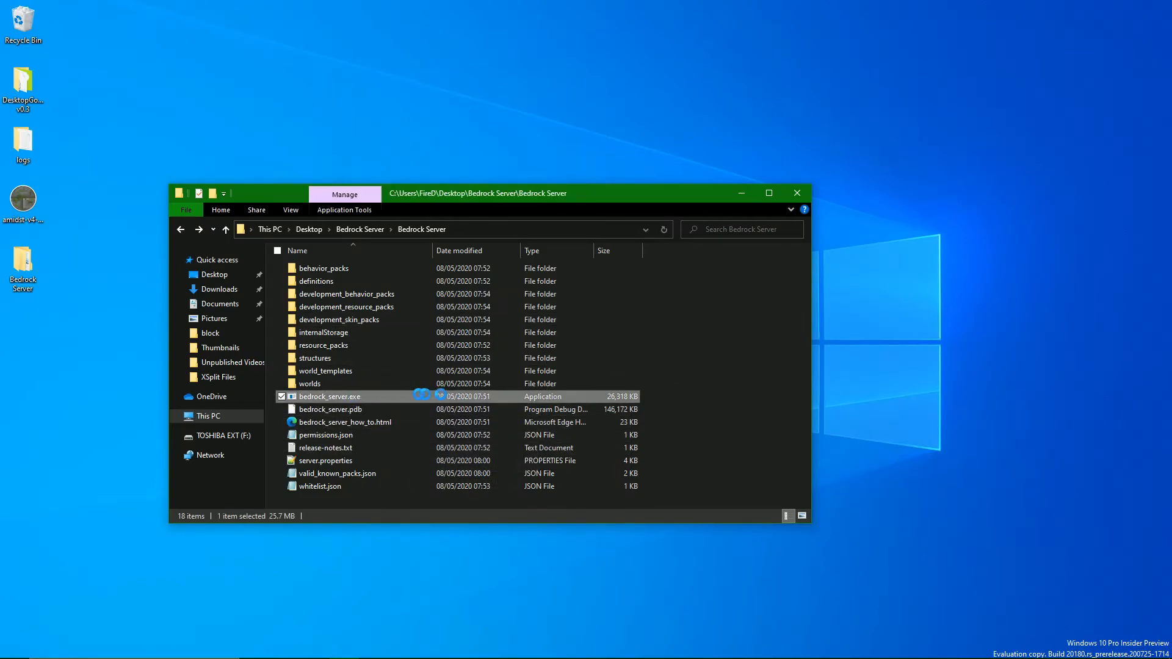
{"action": "left_click", "coordinate": [352, 77]}
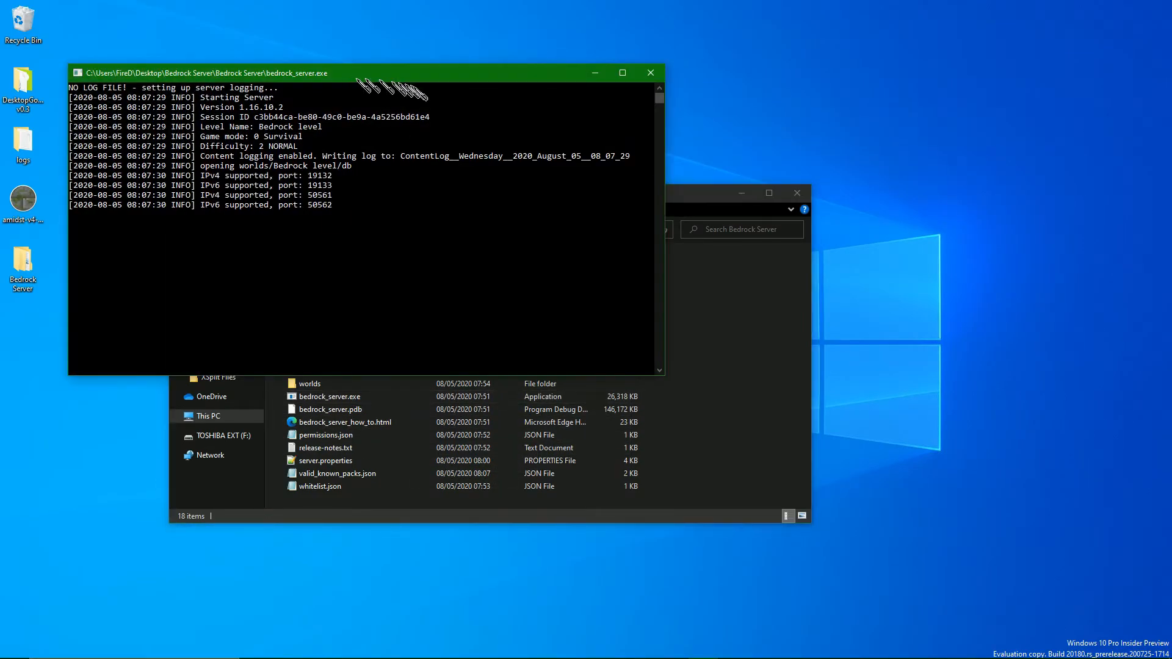
{"action": "left_click_drag", "start_coordinate": [197, 176], "coordinate": [336, 177]}
{"action": "right_click", "coordinate": [351, 177]}
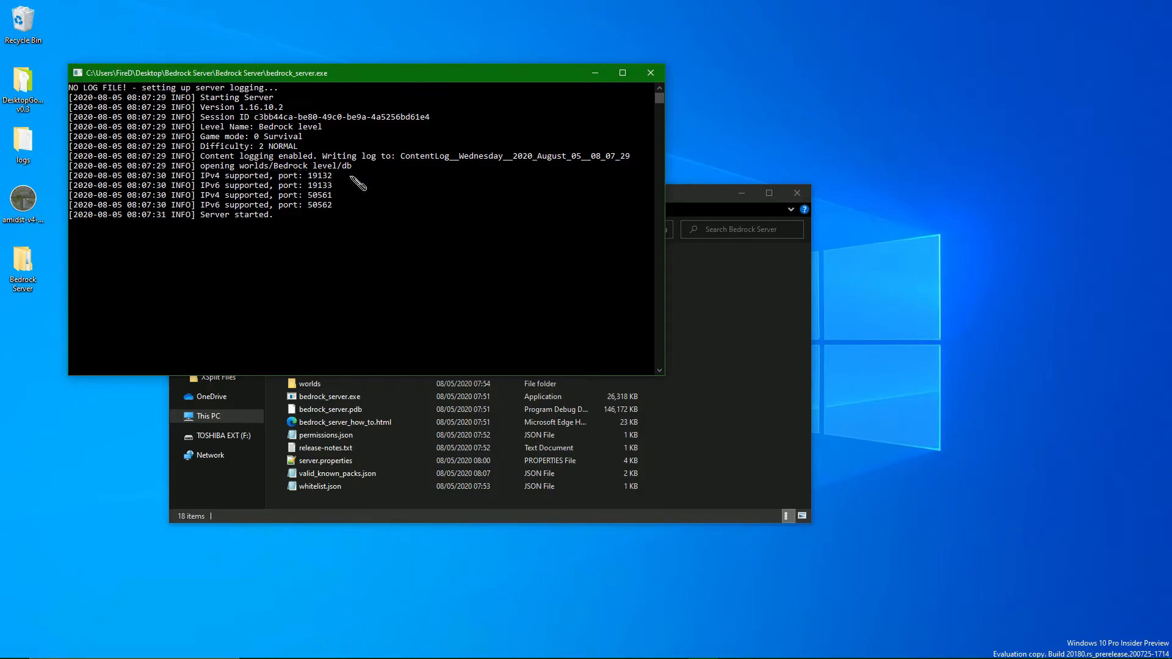
Step: Switch to Minecraft and enter Bedrock Server as the name of the new external server
{"action": "mouse_move", "coordinate": [675, 642]}
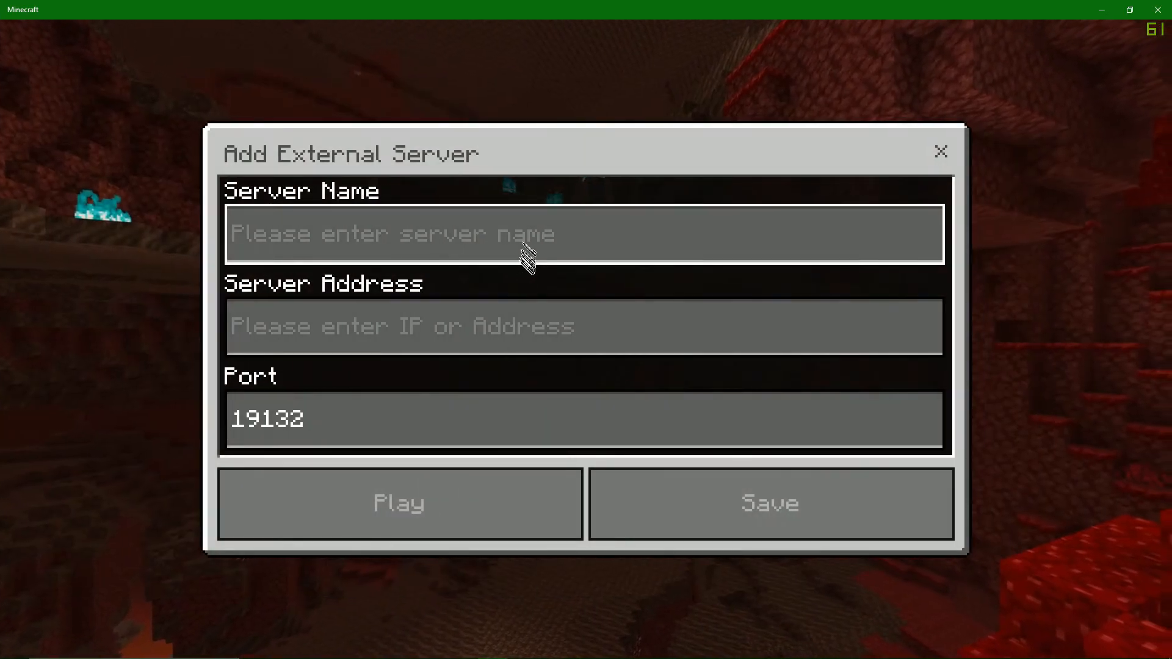
{"action": "left_click", "coordinate": [523, 246]}
{"action": "type", "text": "Bre"}
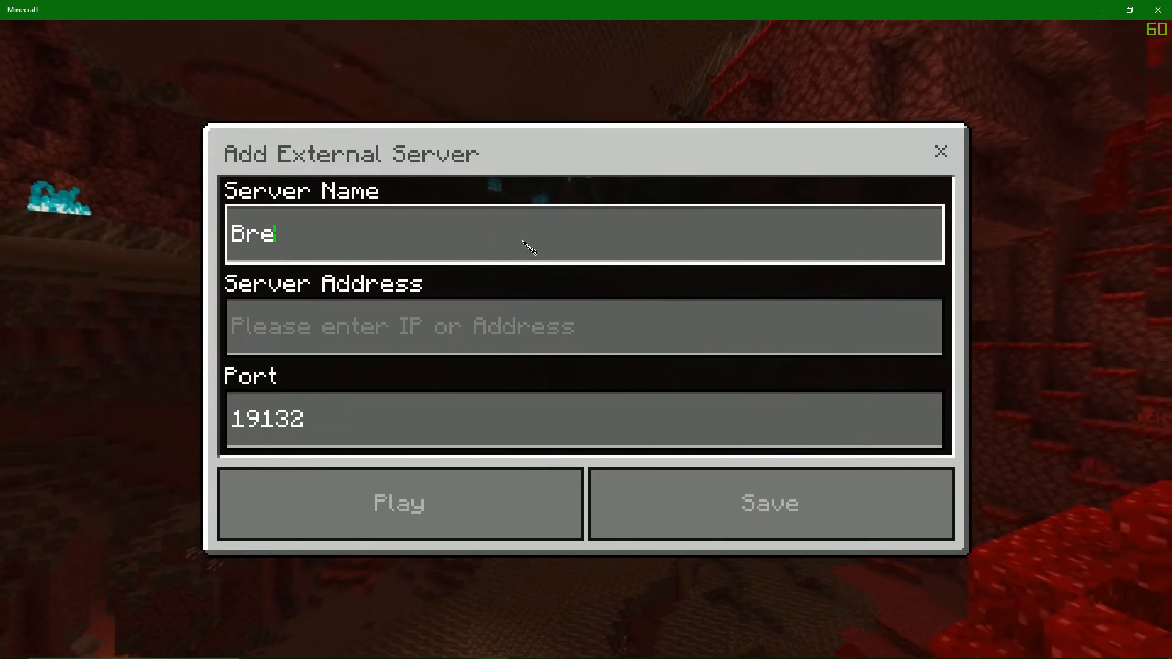
{"action": "key", "text": "BackSpace"}
{"action": "key", "text": "BackSpace"}
{"action": "type", "text": "edrock"}
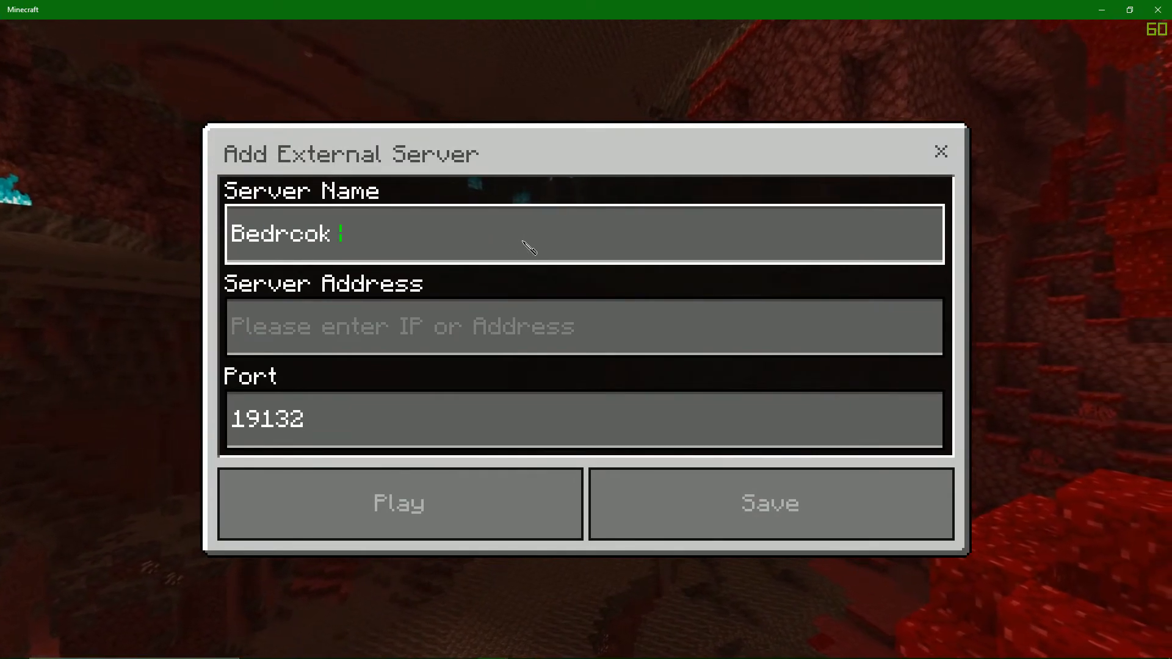
{"action": "key", "text": "BackSpace"}
{"action": "key", "text": "BackSpace"}
{"action": "key", "text": "BackSpace"}
{"action": "type", "text": "ock Server"}
{"action": "left_click", "coordinate": [517, 318]}
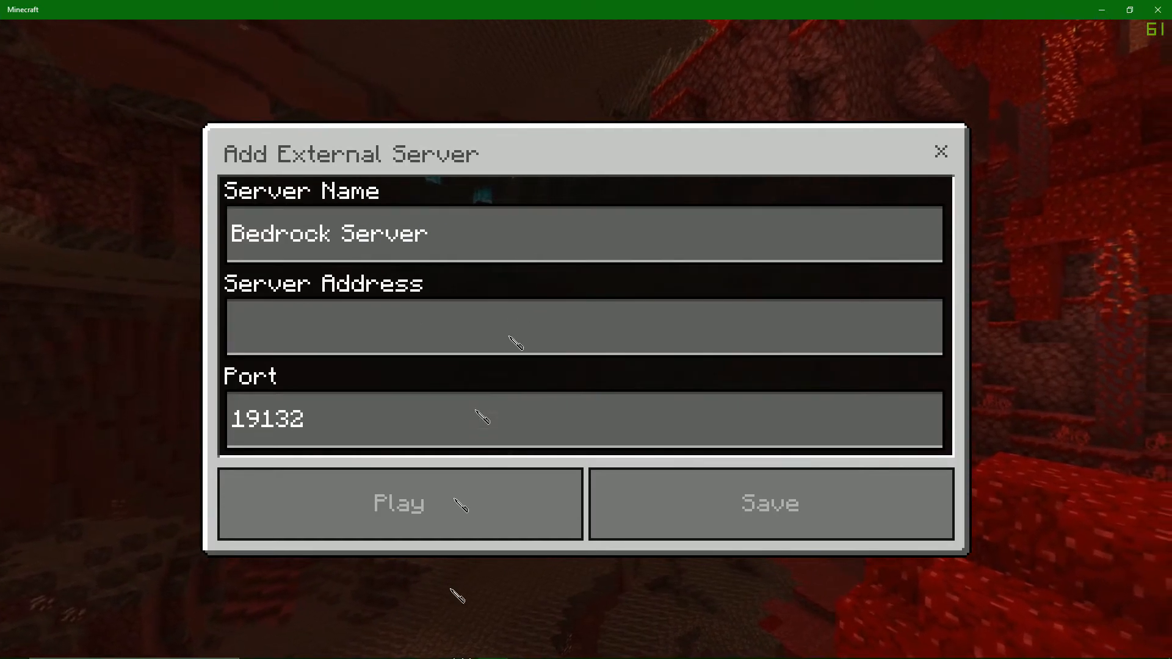
Step: Switch to the browser and search for "what is my external ip" in a new tab
{"action": "left_click", "coordinate": [311, 646]}
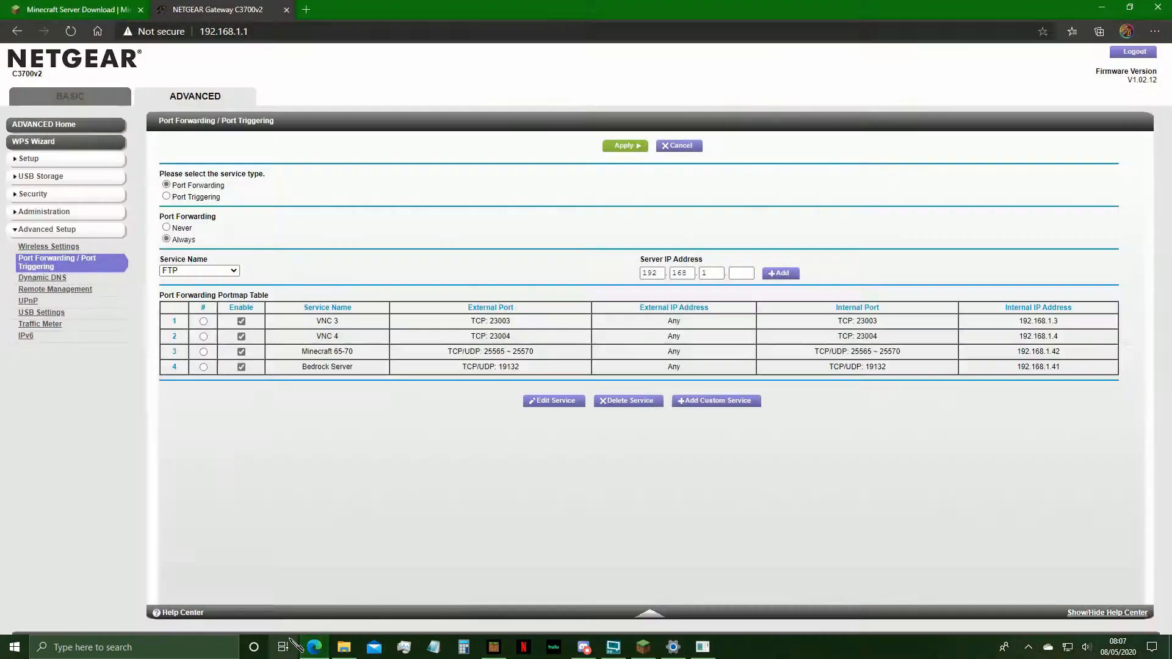
{"action": "key", "text": "alt+Tab"}
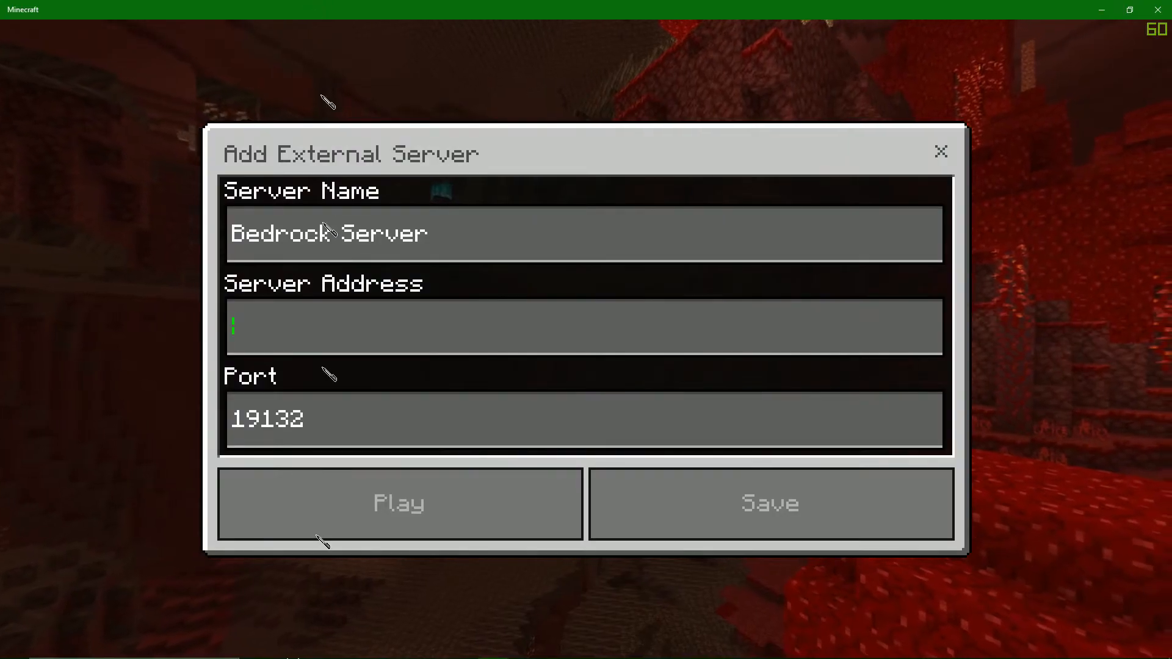
{"action": "left_click", "coordinate": [314, 647]}
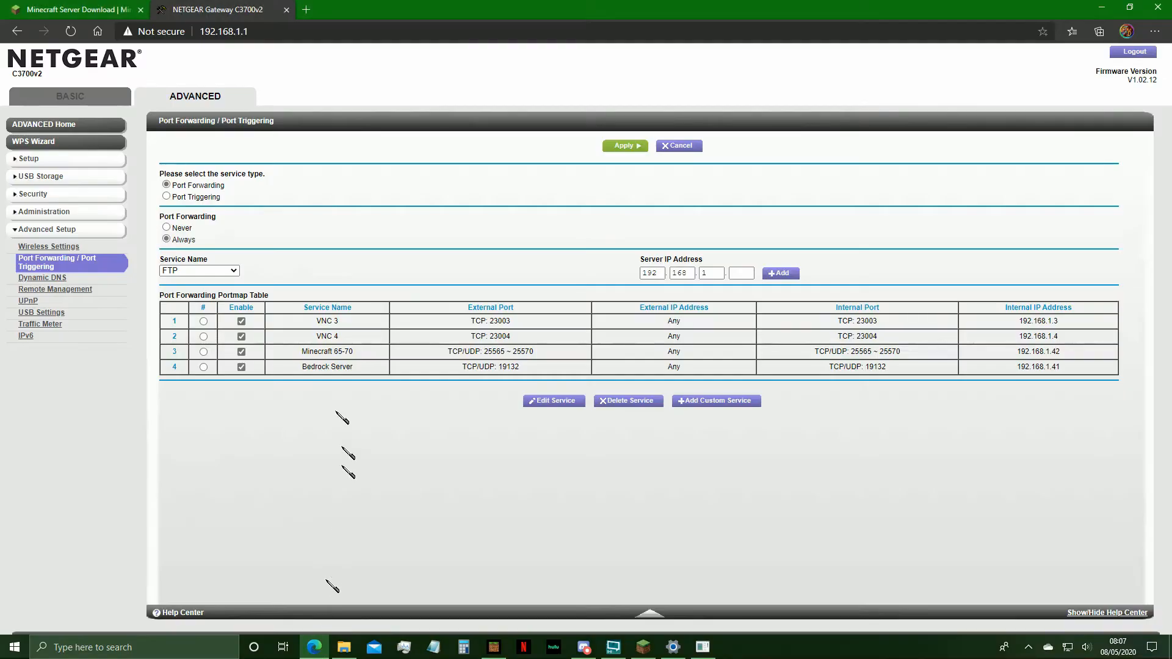
{"action": "left_click", "coordinate": [306, 10]}
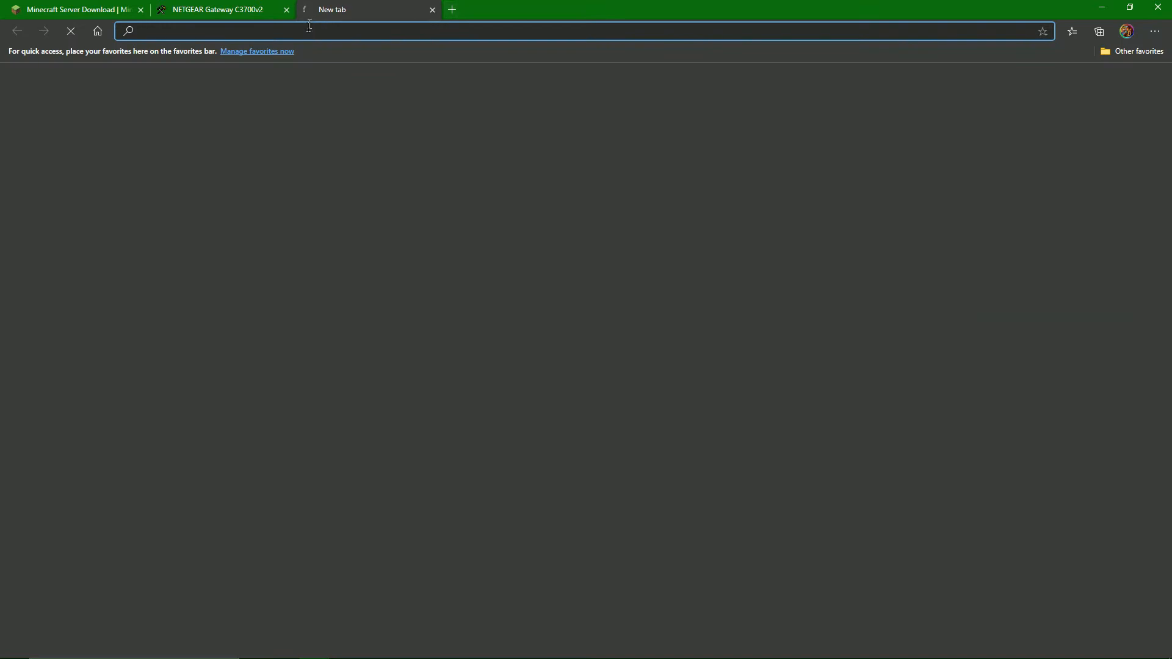
{"action": "type", "text": "What"}
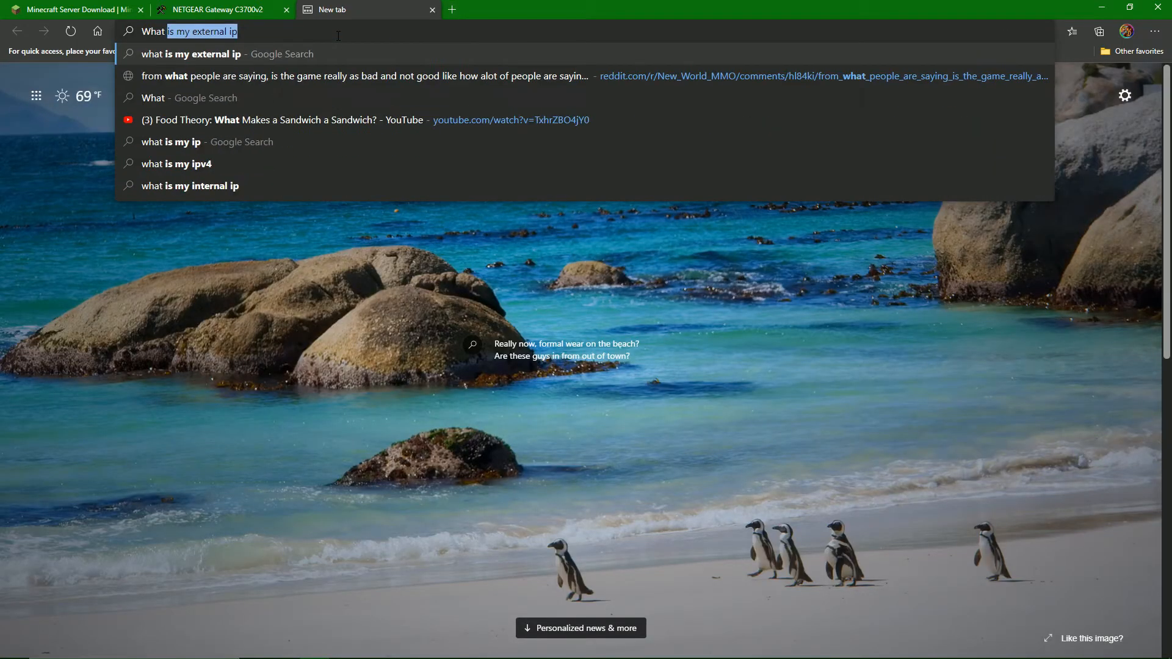
{"action": "key", "text": "Down"}
{"action": "key", "text": "Up"}
{"action": "key", "text": "Return"}
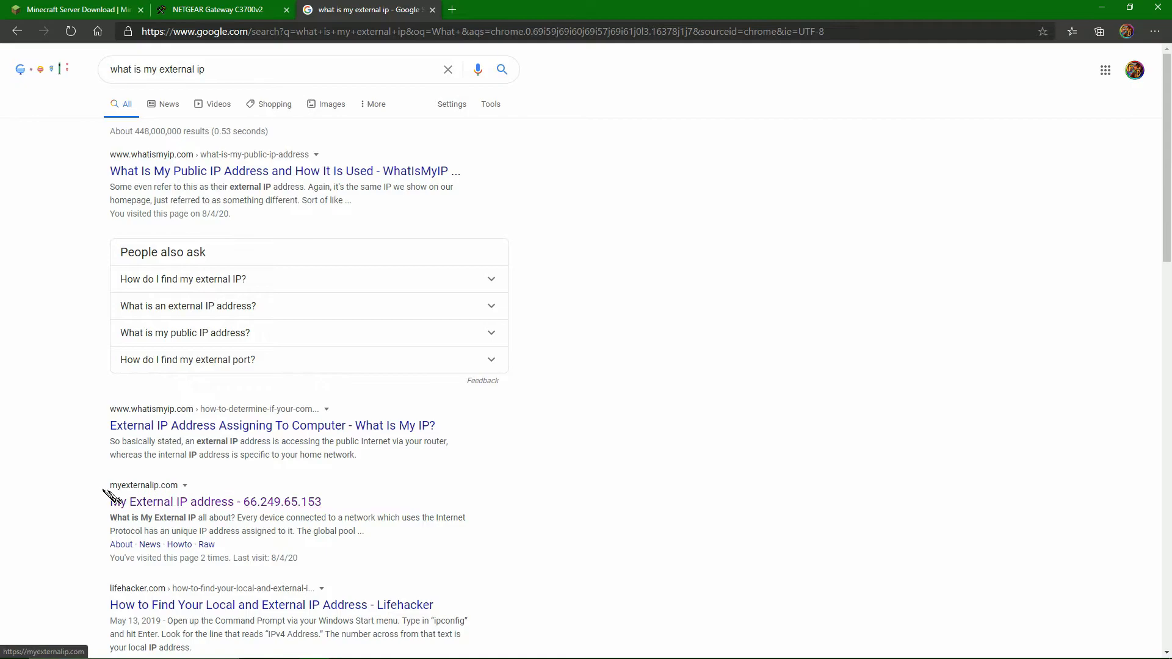
Step: Open the myexternalip.com search result and copy the external IP address it shows
{"action": "left_click_drag", "start_coordinate": [103, 485], "coordinate": [182, 486]}
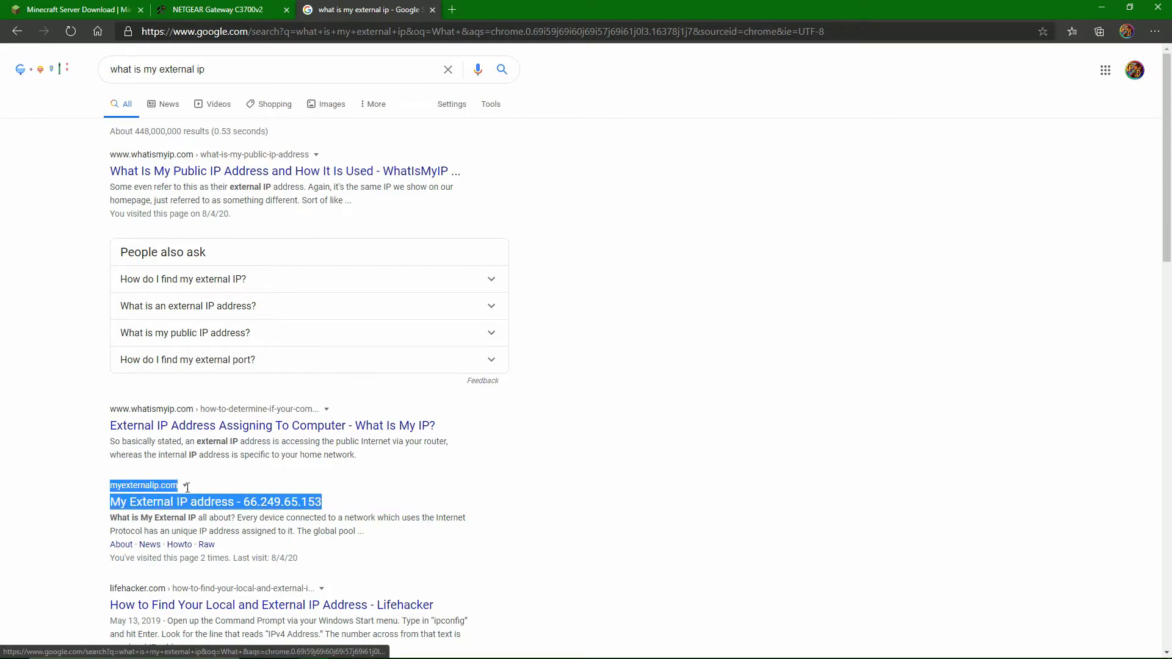
{"action": "left_click", "coordinate": [405, 516]}
{"action": "left_click", "coordinate": [280, 502]}
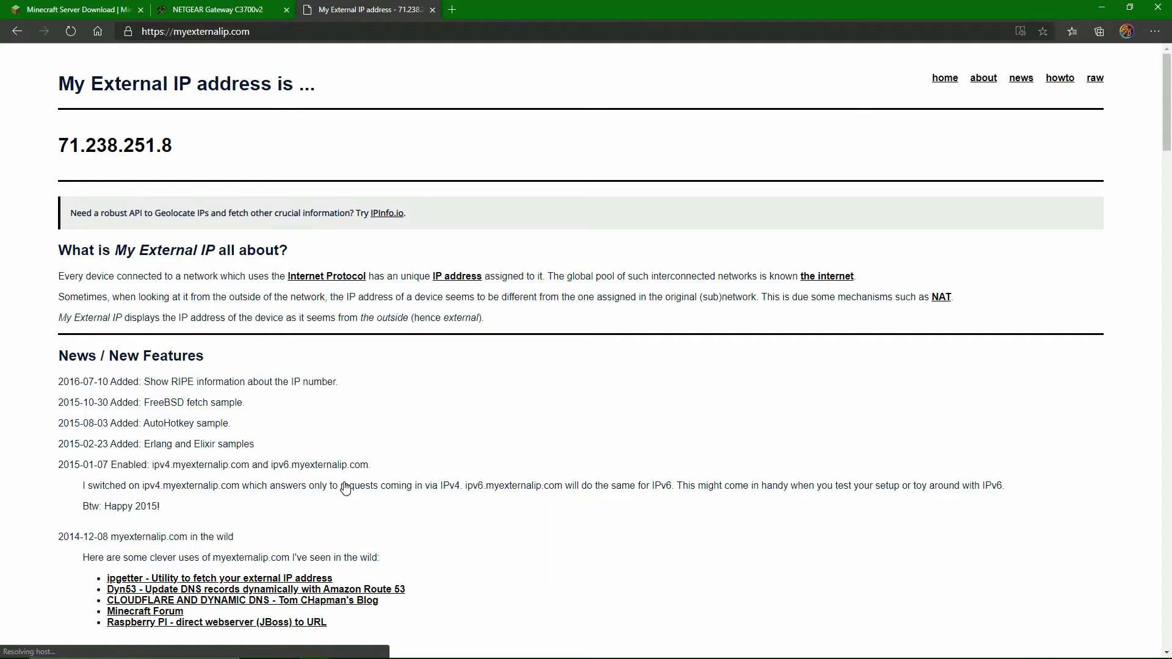
{"action": "left_click_drag", "start_coordinate": [66, 146], "coordinate": [157, 144]}
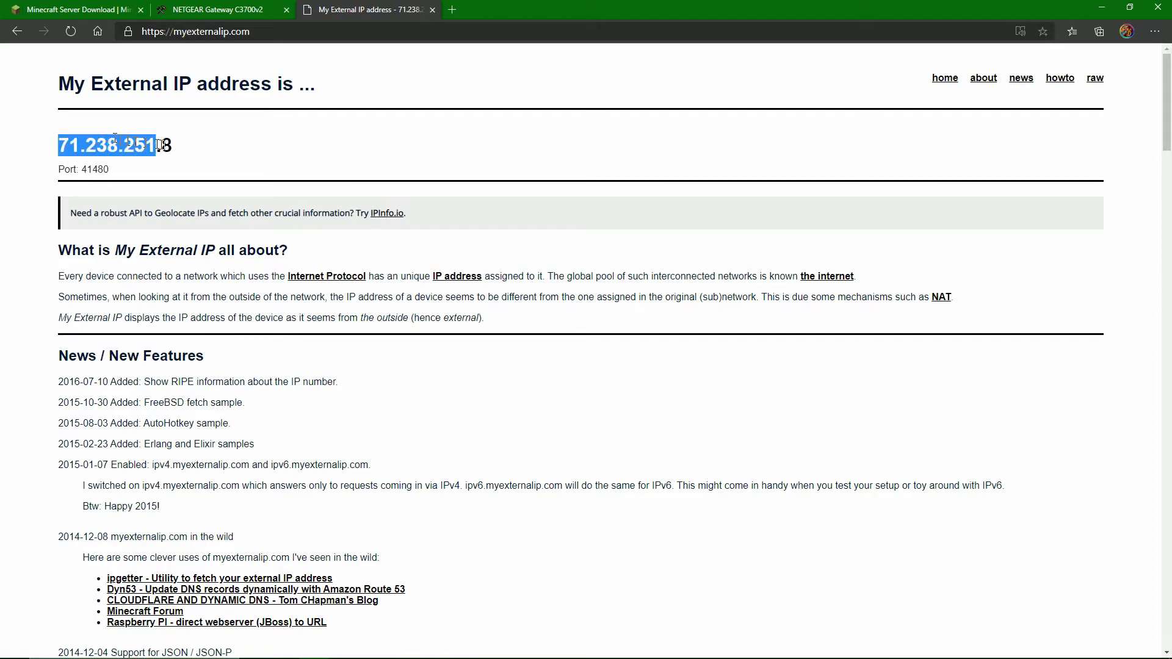
{"action": "right_click", "coordinate": [160, 146]}
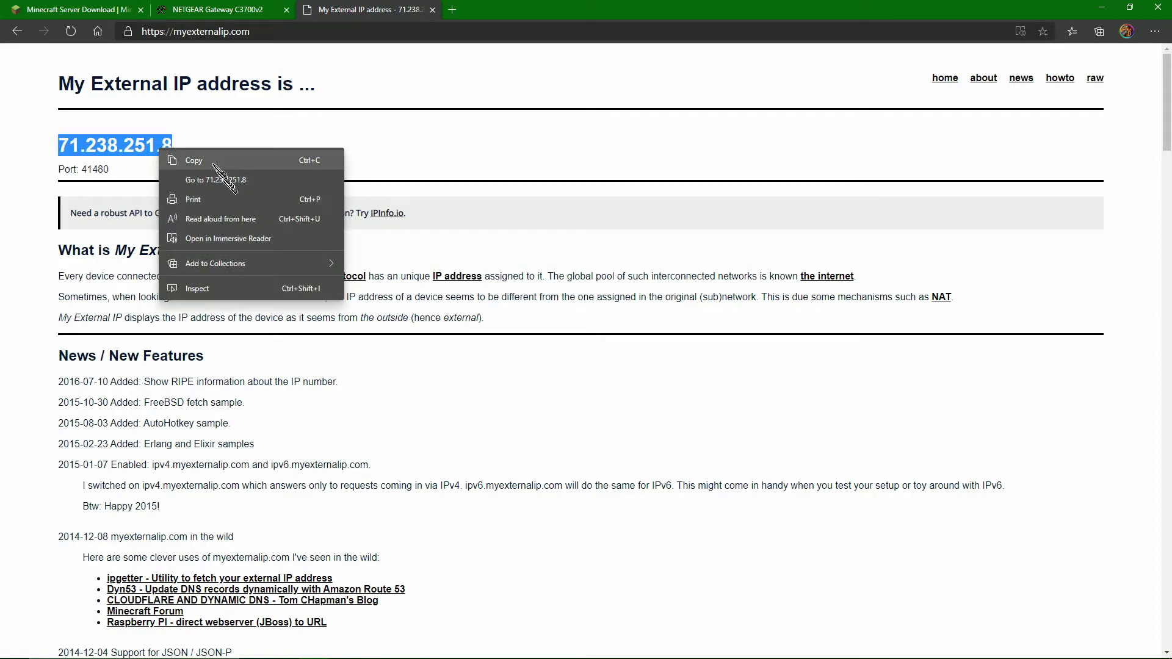
{"action": "left_click", "coordinate": [186, 160]}
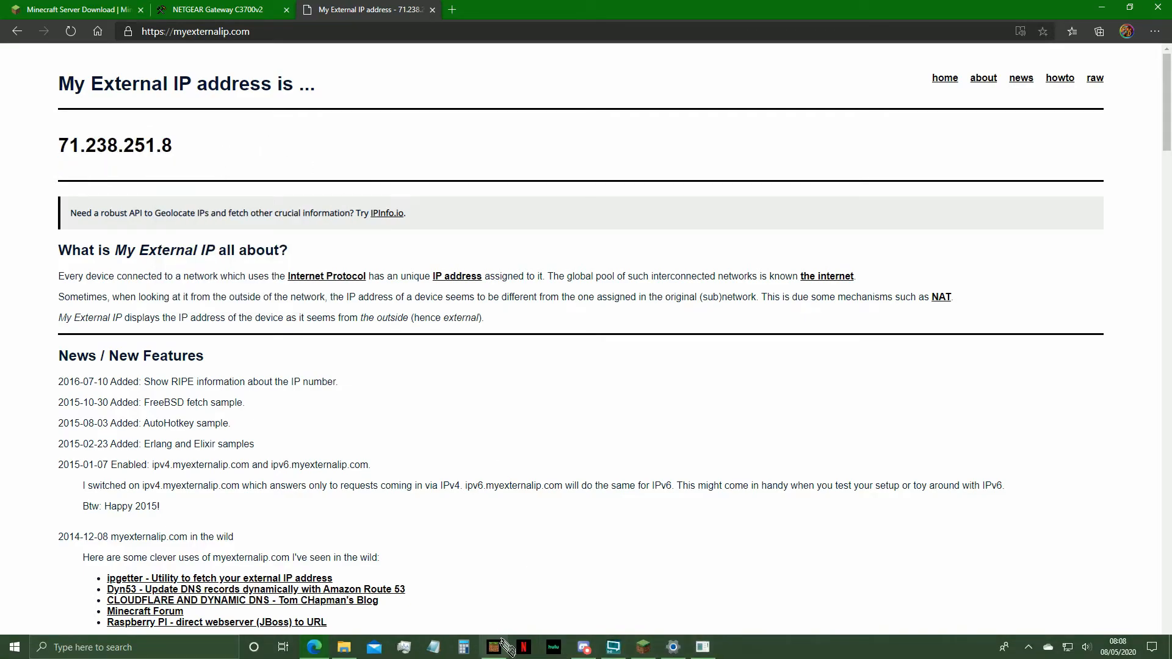
Step: Switch back to Minecraft, paste the copied external IP as the server address, and save the external server entry
{"action": "left_click", "coordinate": [499, 644]}
{"action": "left_click", "coordinate": [335, 323]}
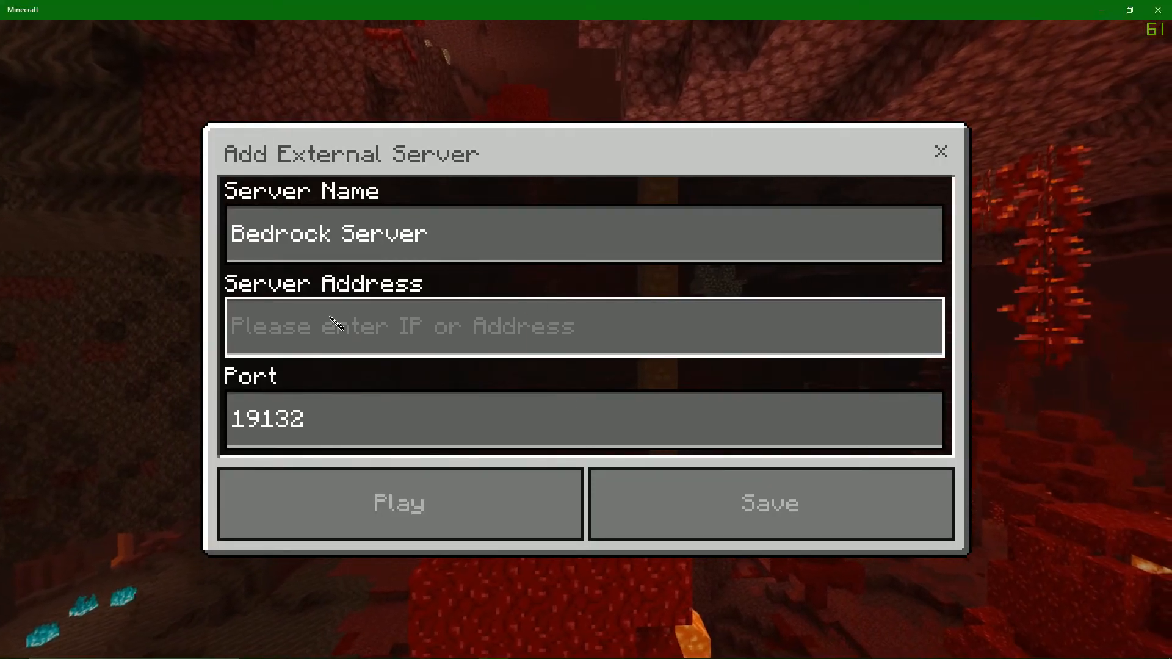
{"action": "key", "text": "ctrl+v"}
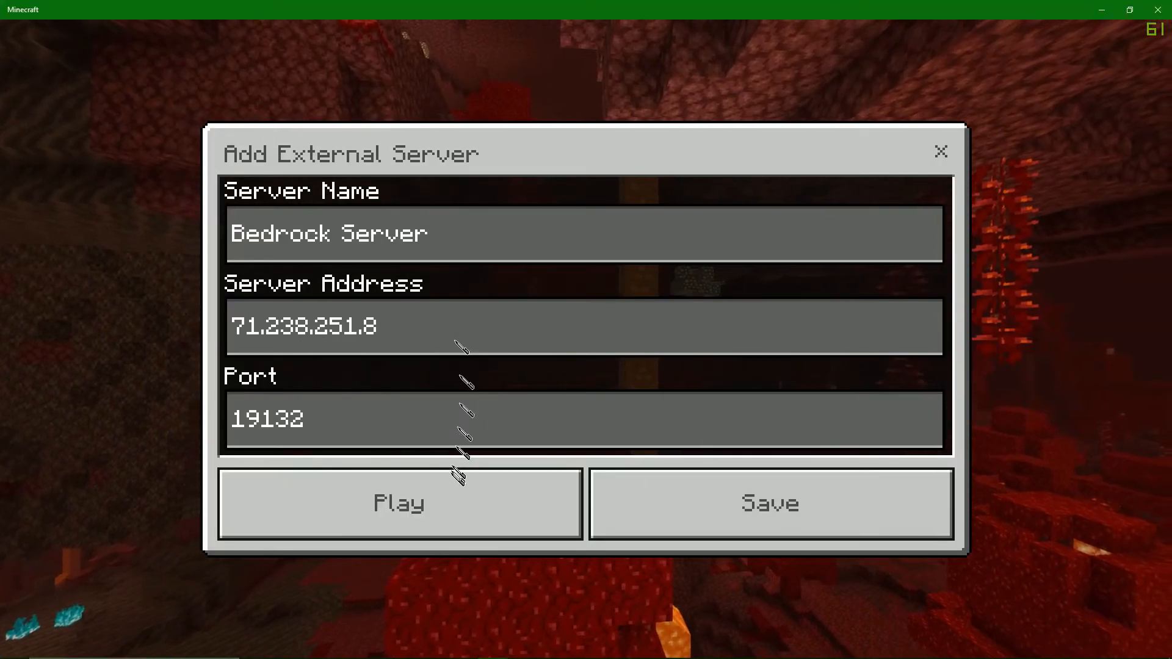
{"action": "left_click", "coordinate": [266, 422]}
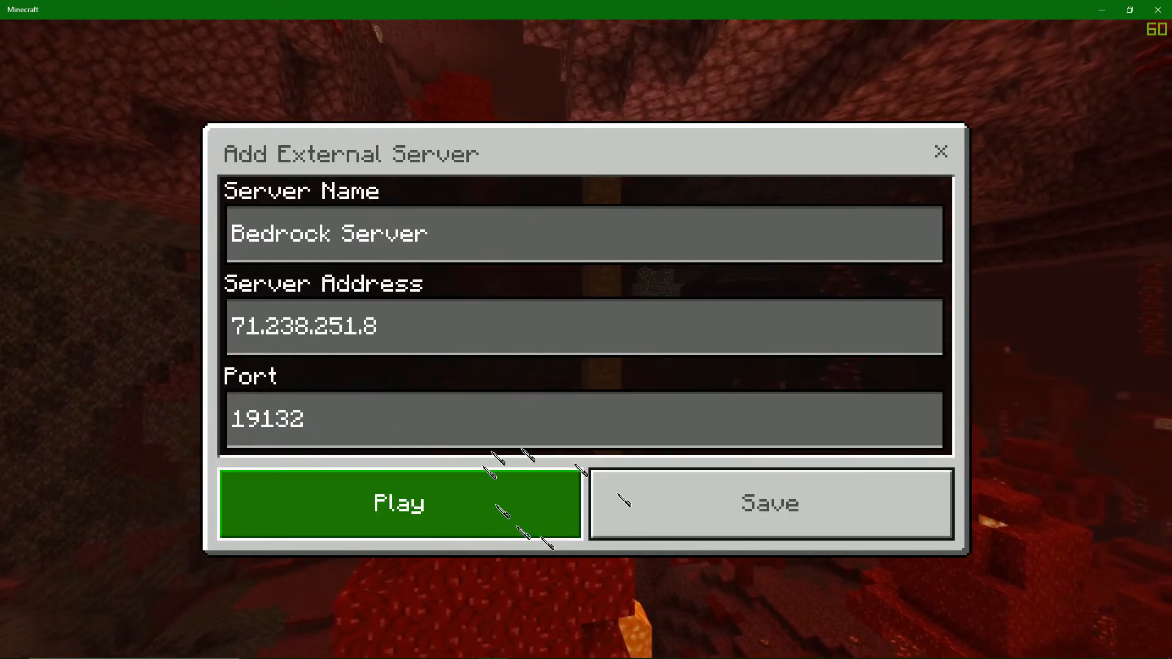
{"action": "left_click", "coordinate": [628, 510]}
Step: Check the address and port of the ROVEIndustries server entry, save it, and join that server
{"action": "left_click", "coordinate": [390, 345]}
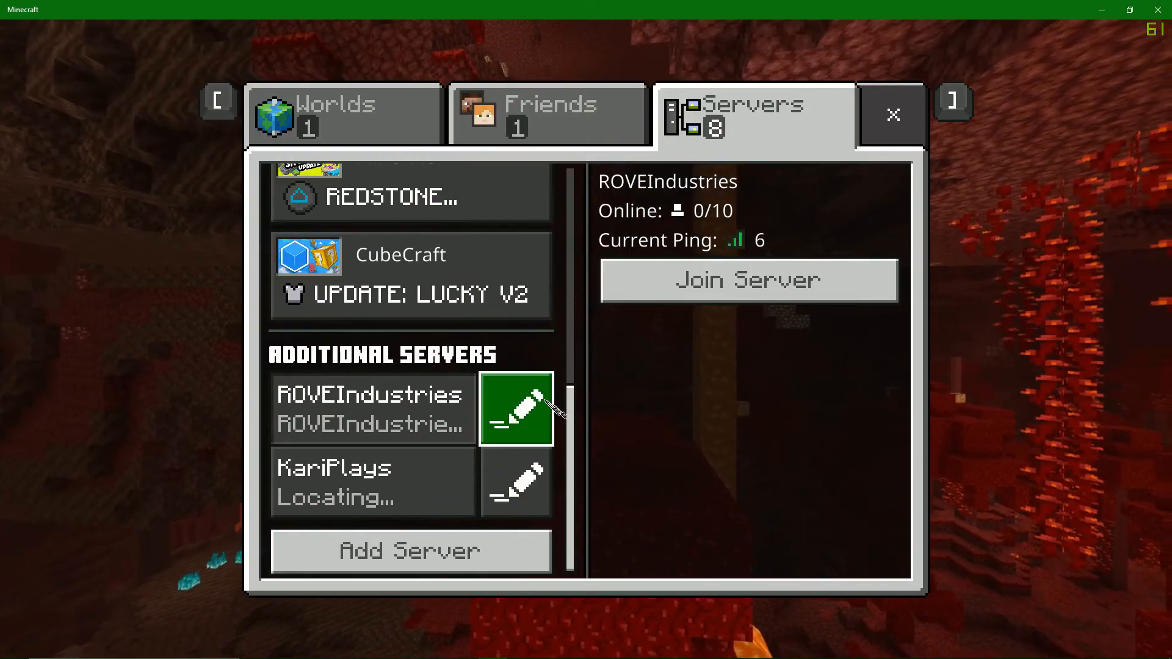
{"action": "left_click", "coordinate": [550, 404]}
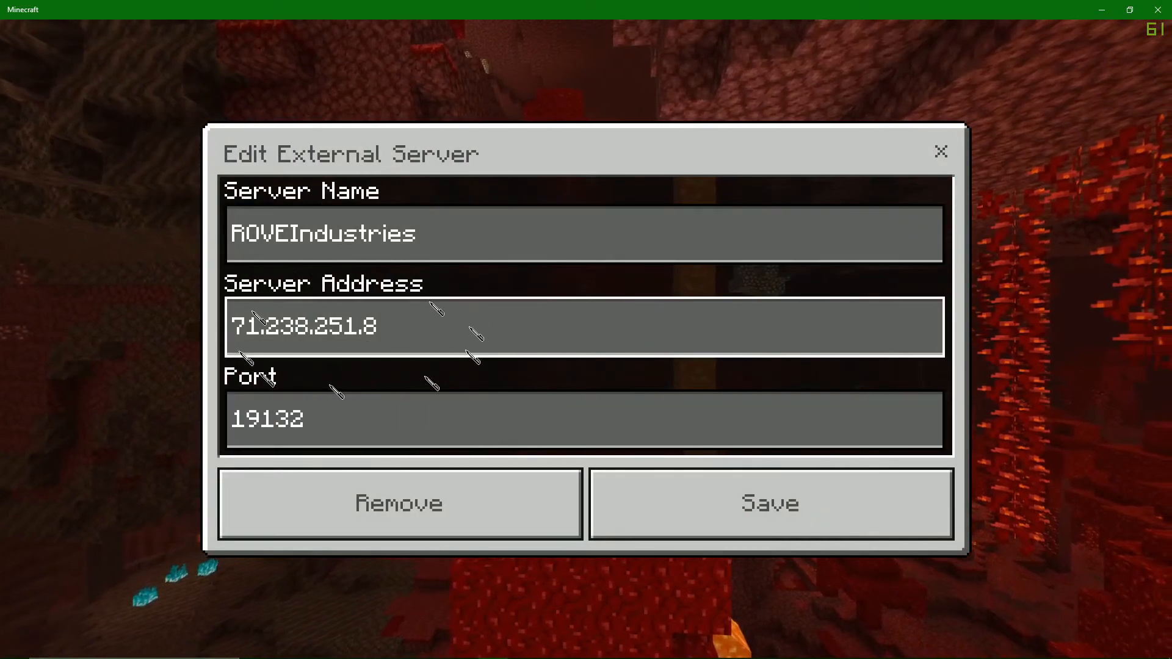
{"action": "left_click", "coordinate": [383, 324]}
{"action": "left_click", "coordinate": [395, 438]}
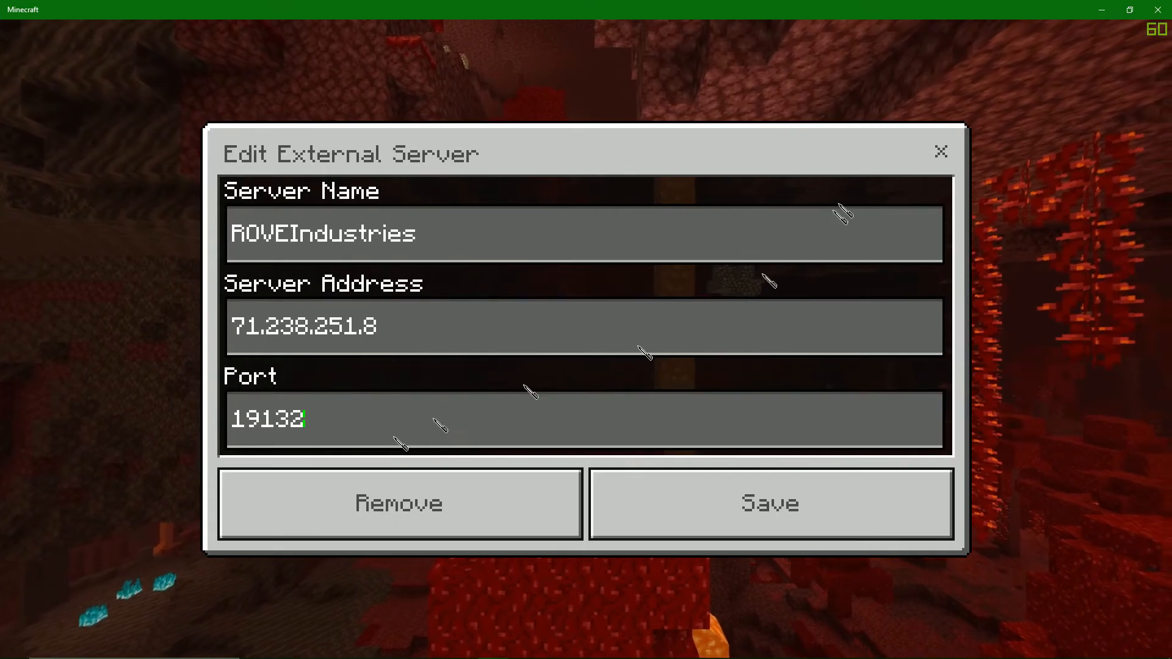
{"action": "left_click", "coordinate": [684, 522]}
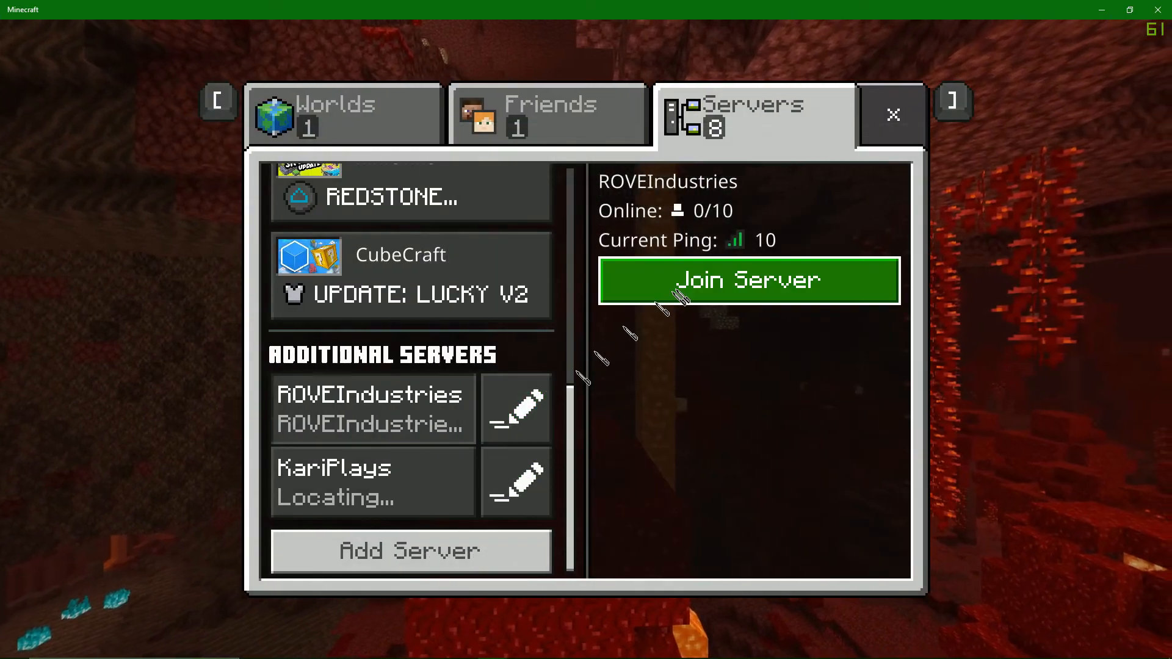
{"action": "left_click", "coordinate": [678, 292]}
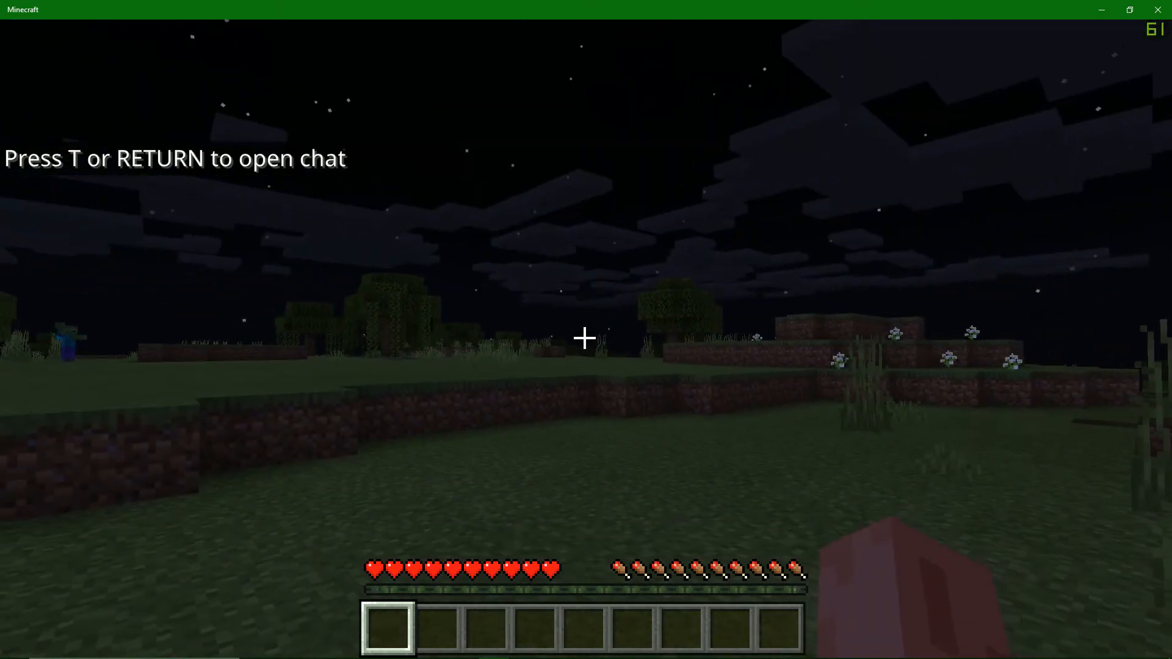
Step: Try to switch to creative mode with the /gamemode command in chat
{"action": "key", "text": "slash"}
{"action": "type", "text": "amemod"}
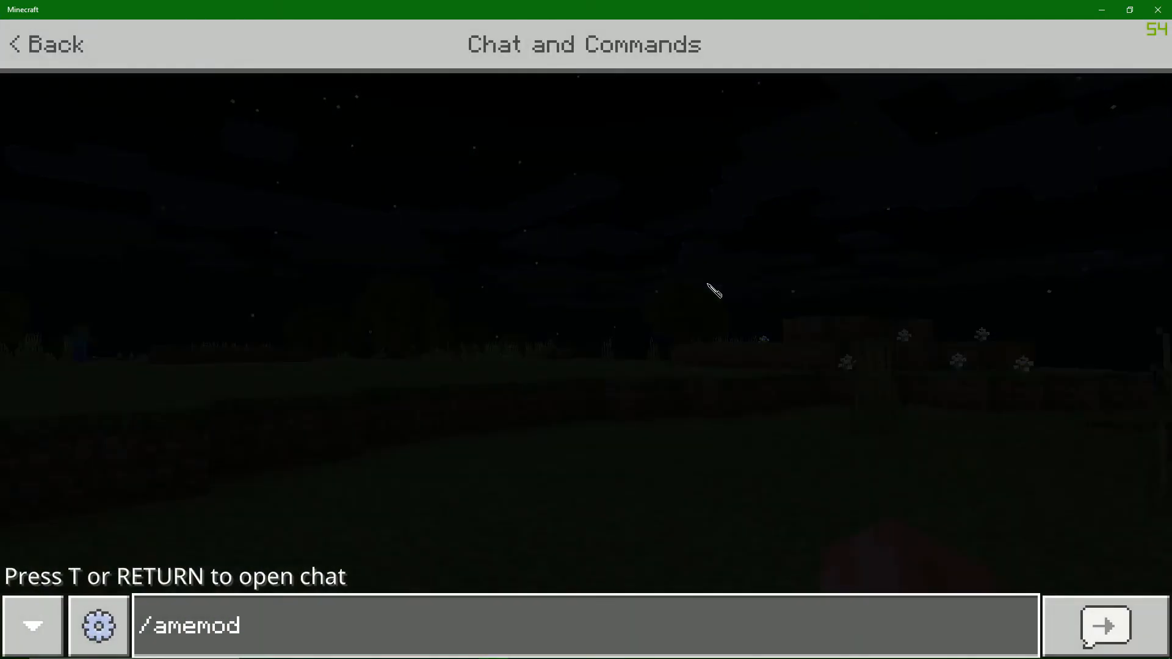
{"action": "key", "text": "BackSpace"}
{"action": "key", "text": "BackSpace"}
{"action": "key", "text": "BackSpace"}
{"action": "type", "text": "game"}
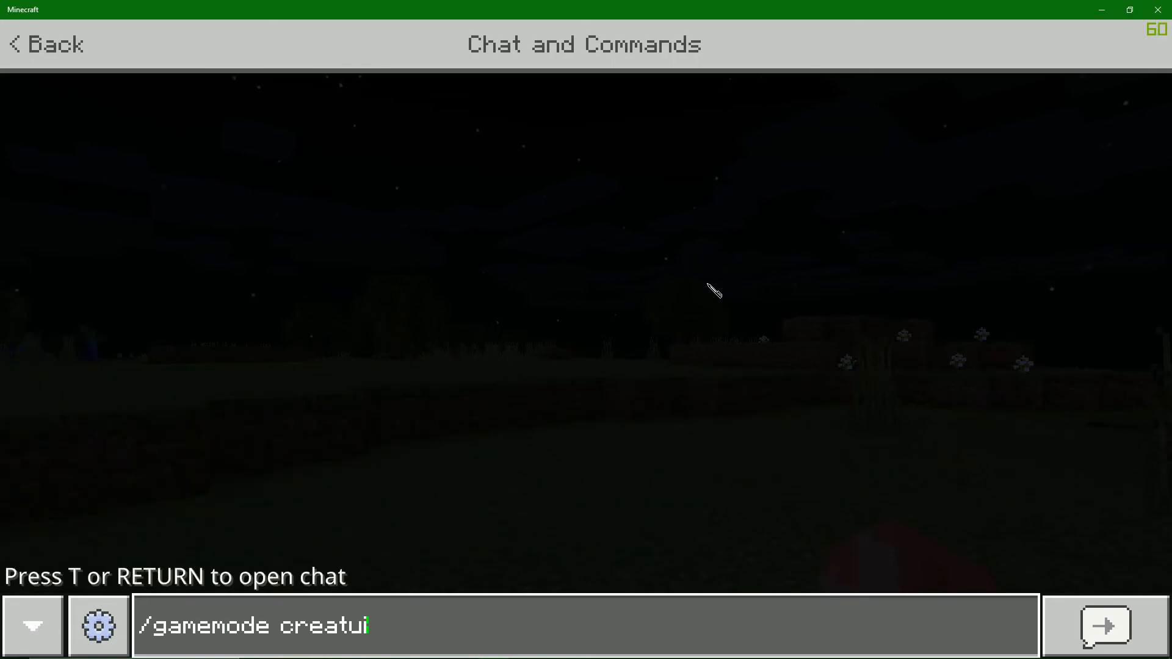
{"action": "key", "text": "Return"}
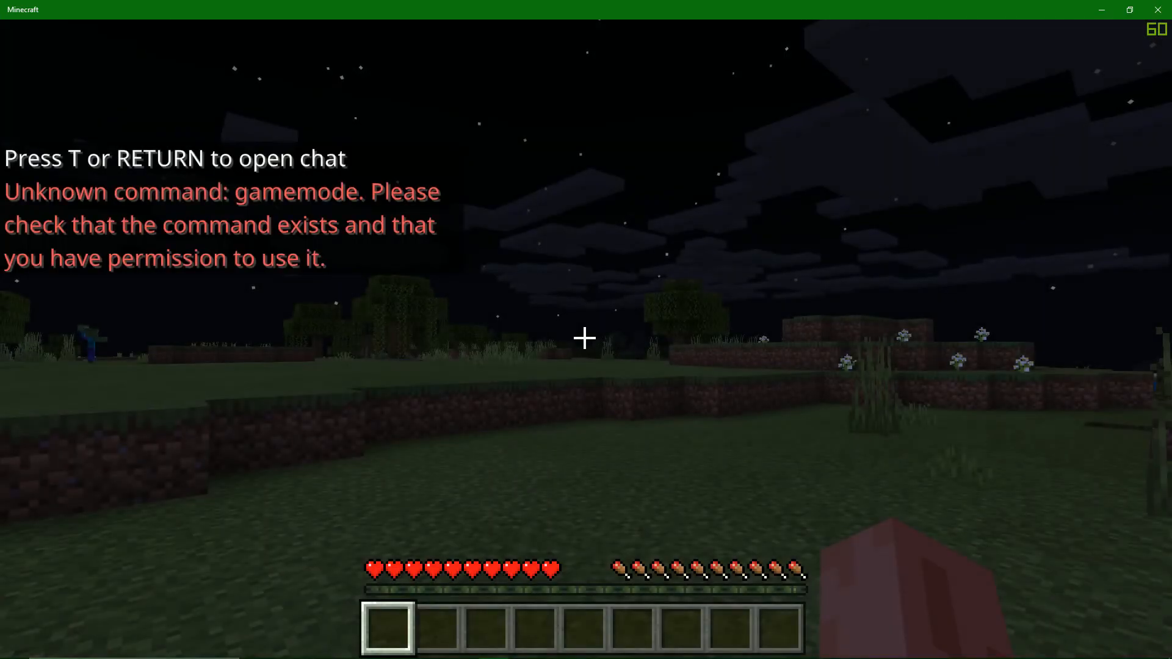
Step: Switch to the bedrock_server.exe console, make the connected player an operator with the op command, and return to Minecraft
{"action": "key", "text": "t"}
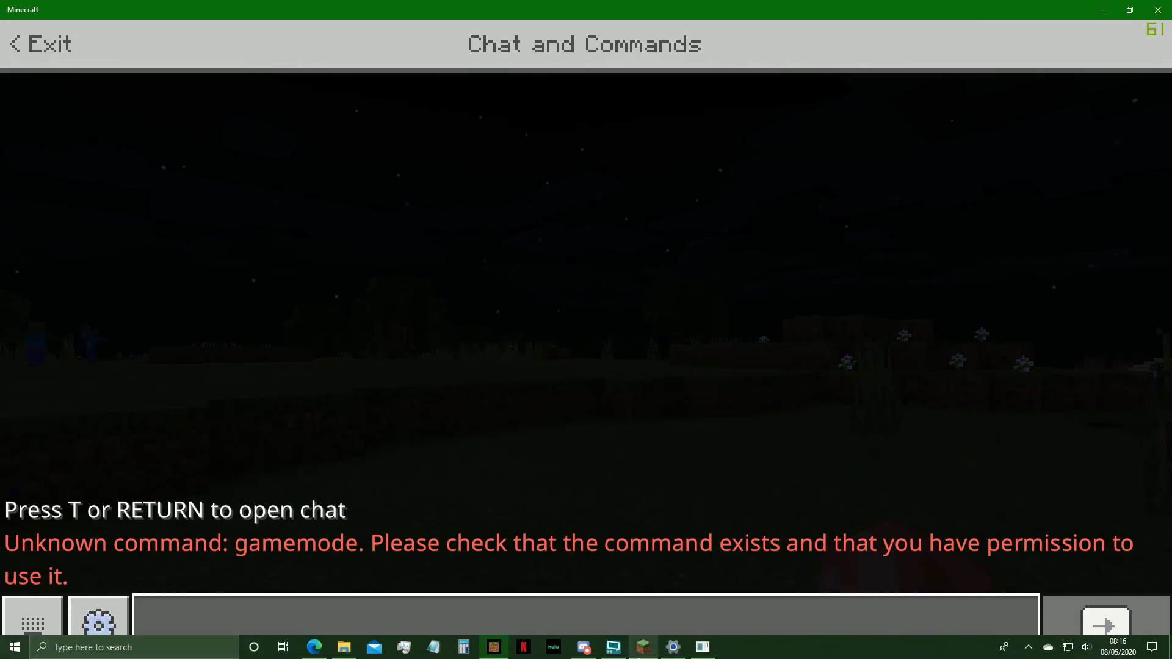
{"action": "left_click", "coordinate": [702, 647]}
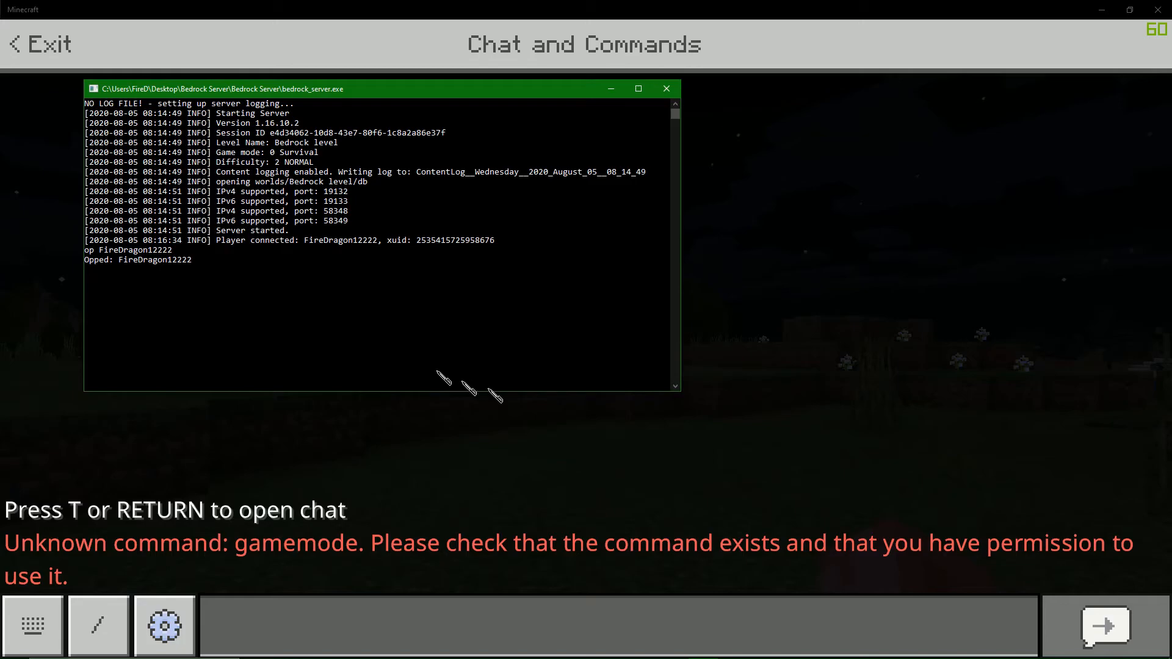
{"action": "left_click", "coordinate": [298, 425]}
Step: Change the player's own game mode by running /gamemode creative in chat
{"action": "type", "text": "/gamemo"}
{"action": "key", "text": "BackSpace"}
{"action": "type", "text": "mode "}
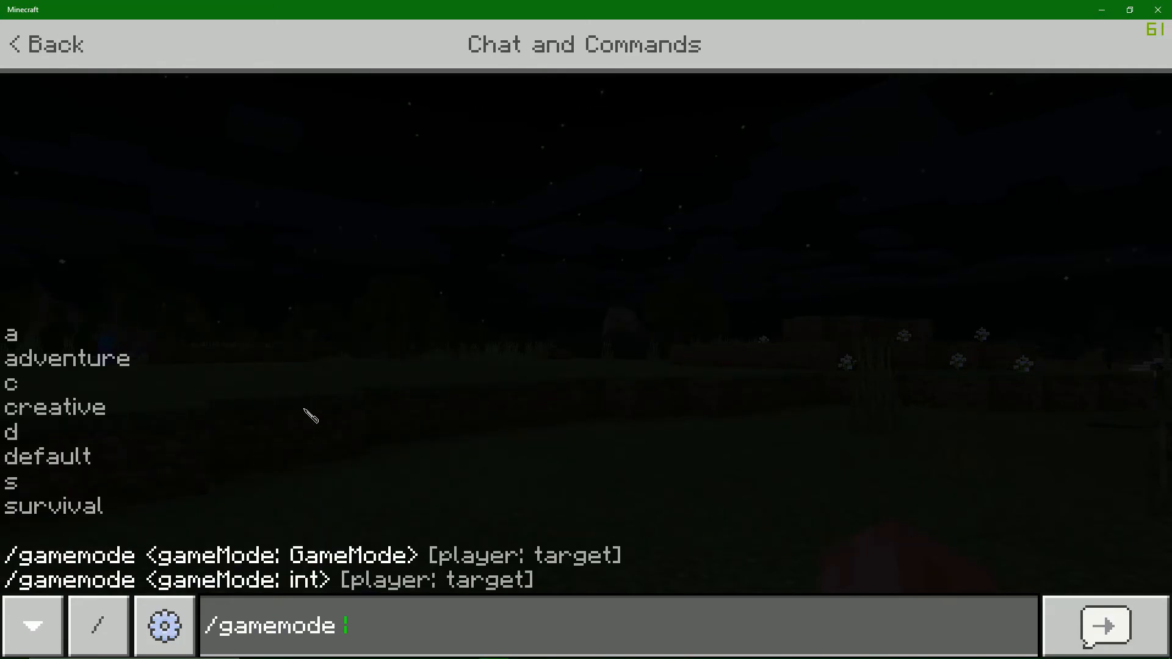
{"action": "type", "text": "creative"}
{"action": "key", "text": "Return"}
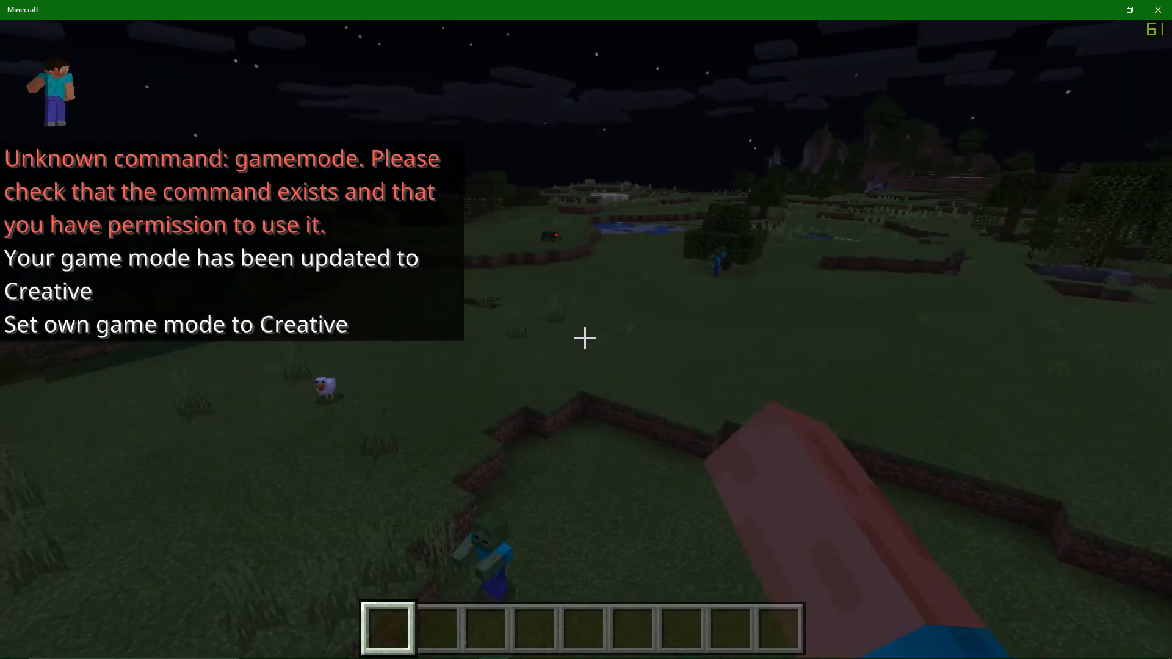
Step: Run the help command, view the first page of available commands in chat, and return to the game
{"action": "type", "text": "/h"}
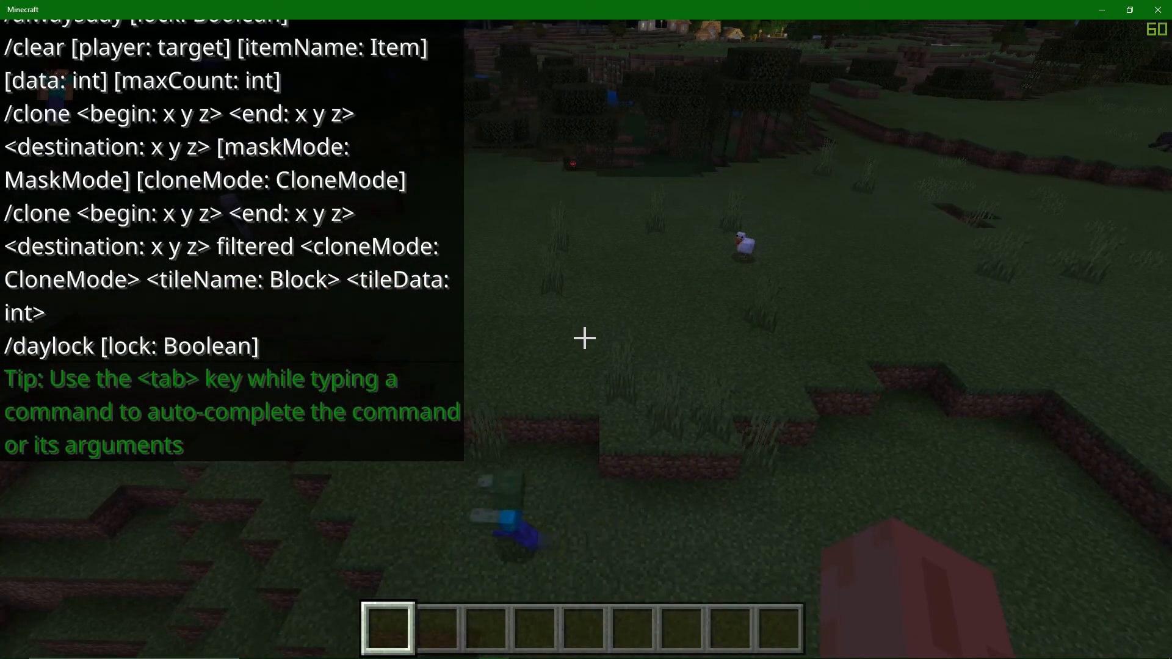
{"action": "type", "text": "t"}
{"action": "type", "text": "1"}
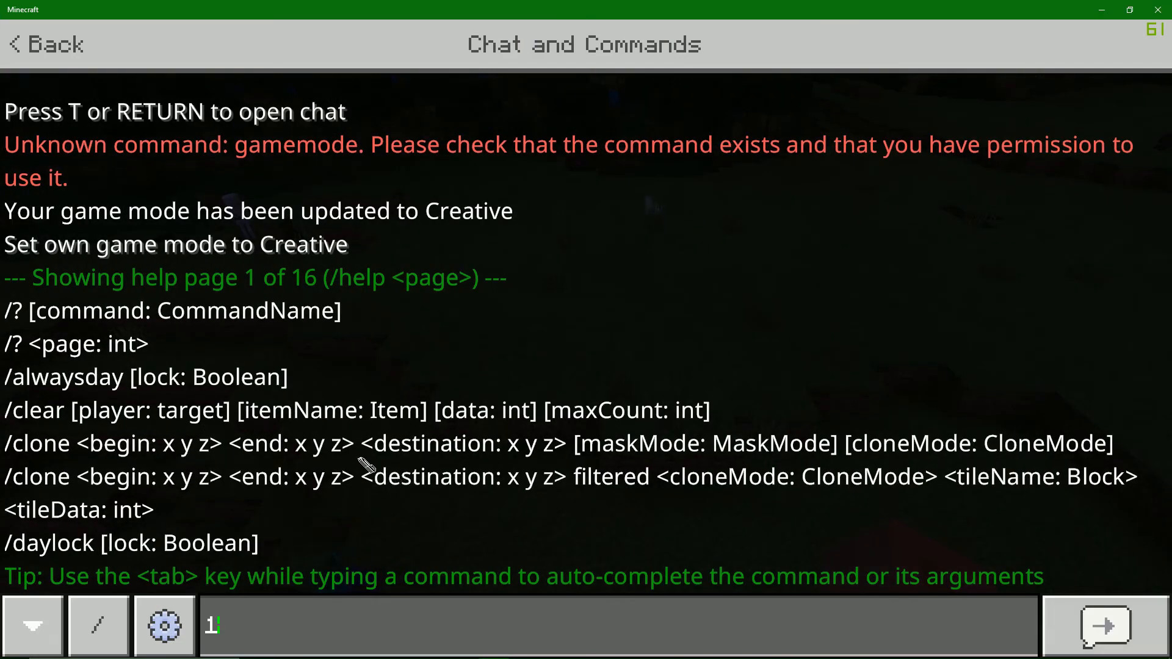
{"action": "key", "text": "Escape"}
{"action": "key", "text": "Escape"}
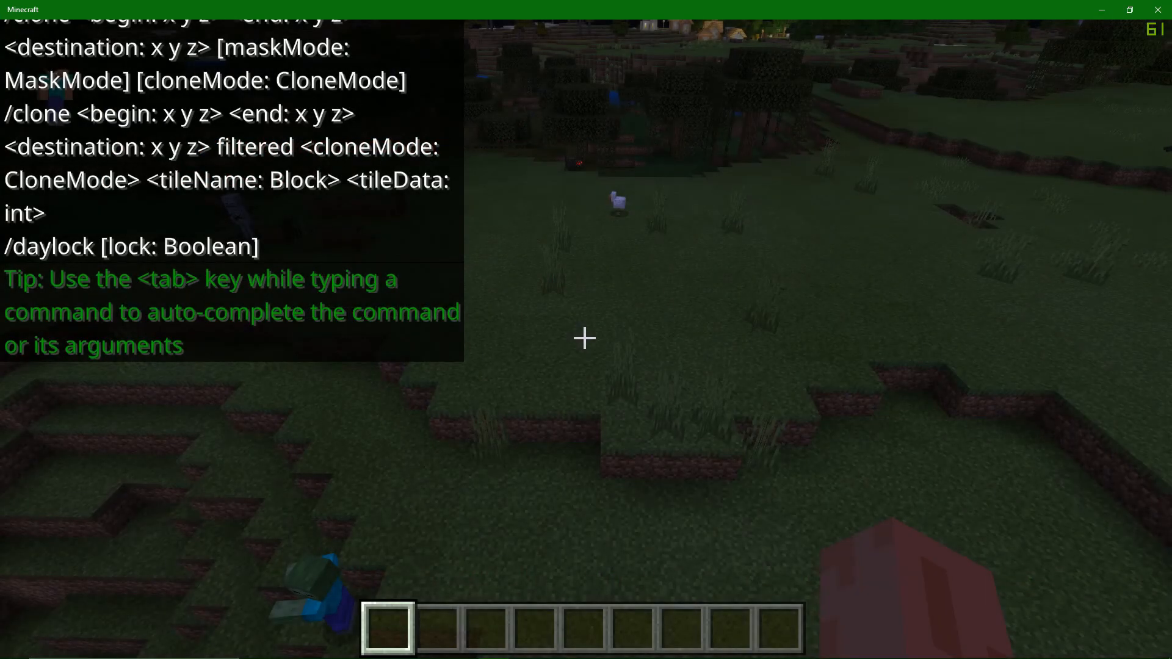
Step: Look through the chat's shortcut commands, including Teleport, Time, Weather and Set World Spawn, and leave without running any
{"action": "key", "text": "t"}
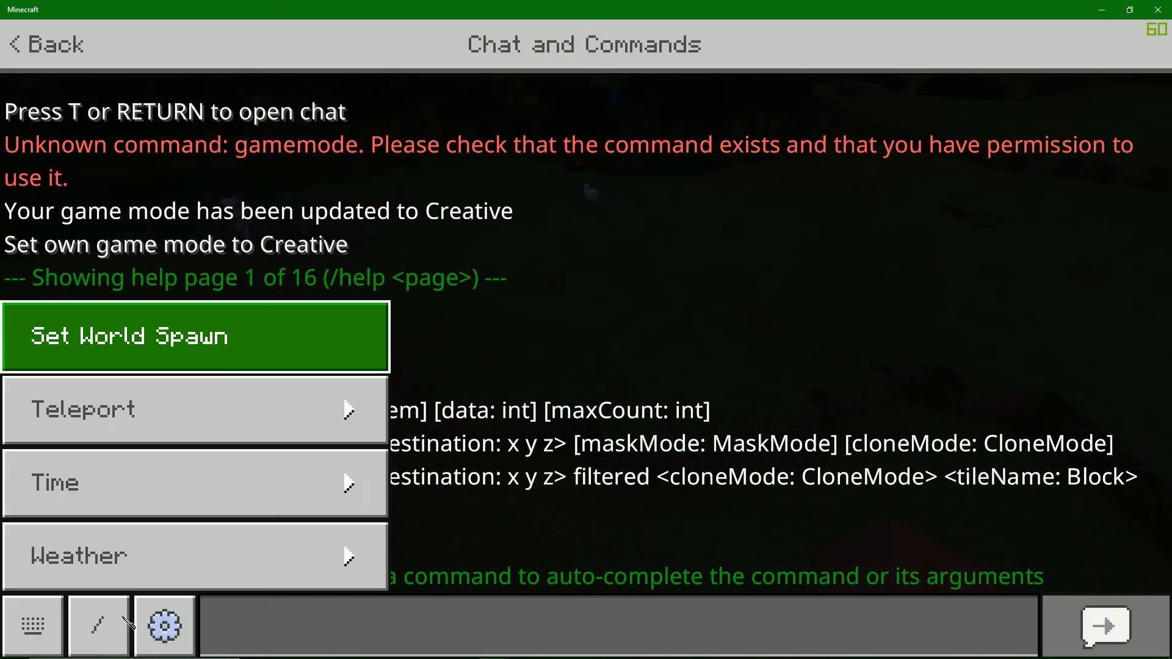
{"action": "left_click", "coordinate": [131, 555]}
{"action": "left_click", "coordinate": [119, 359]}
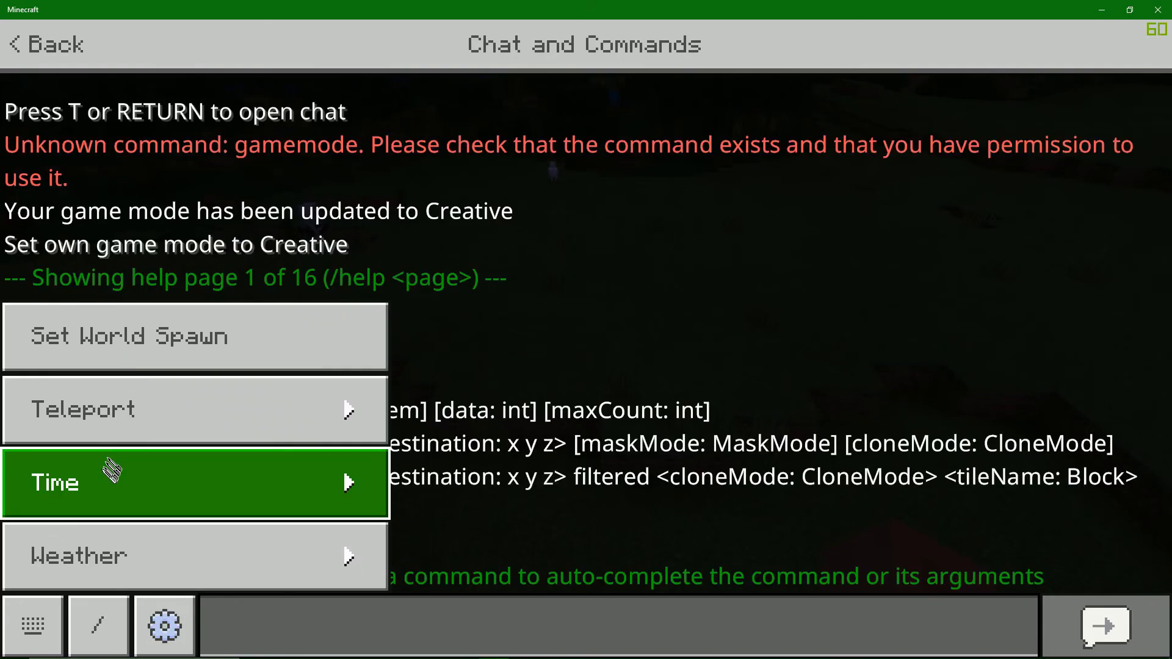
{"action": "left_click", "coordinate": [99, 400]}
{"action": "left_click", "coordinate": [107, 391]}
{"action": "left_click", "coordinate": [99, 316]}
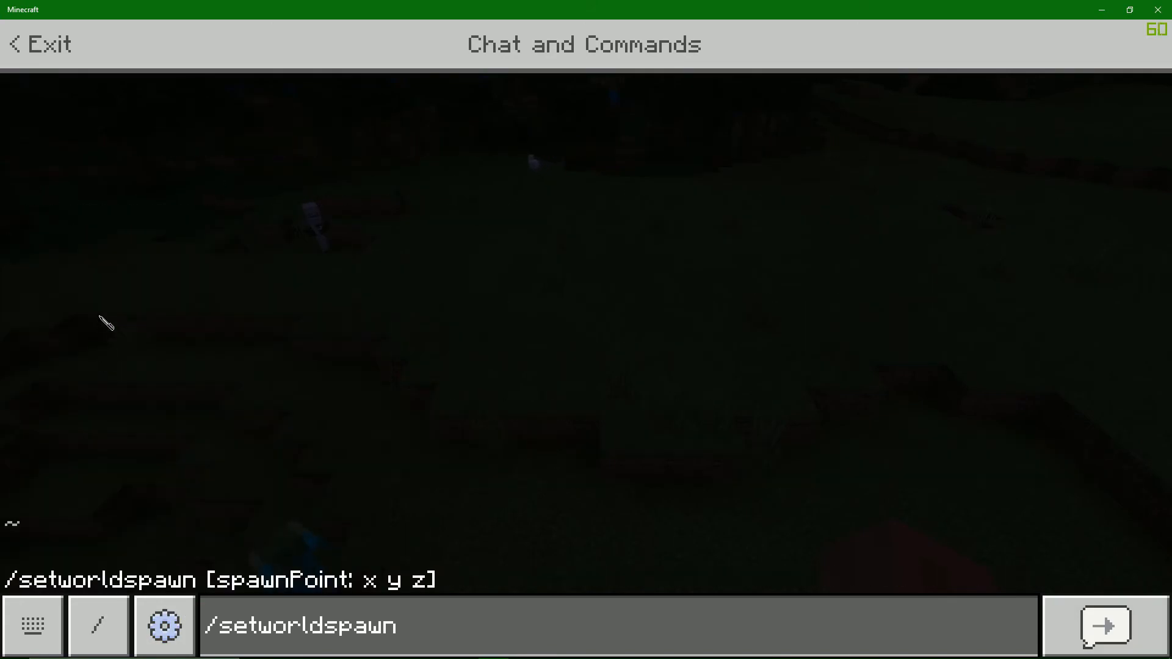
{"action": "type", "text": "`"}
{"action": "key", "text": "Escape"}
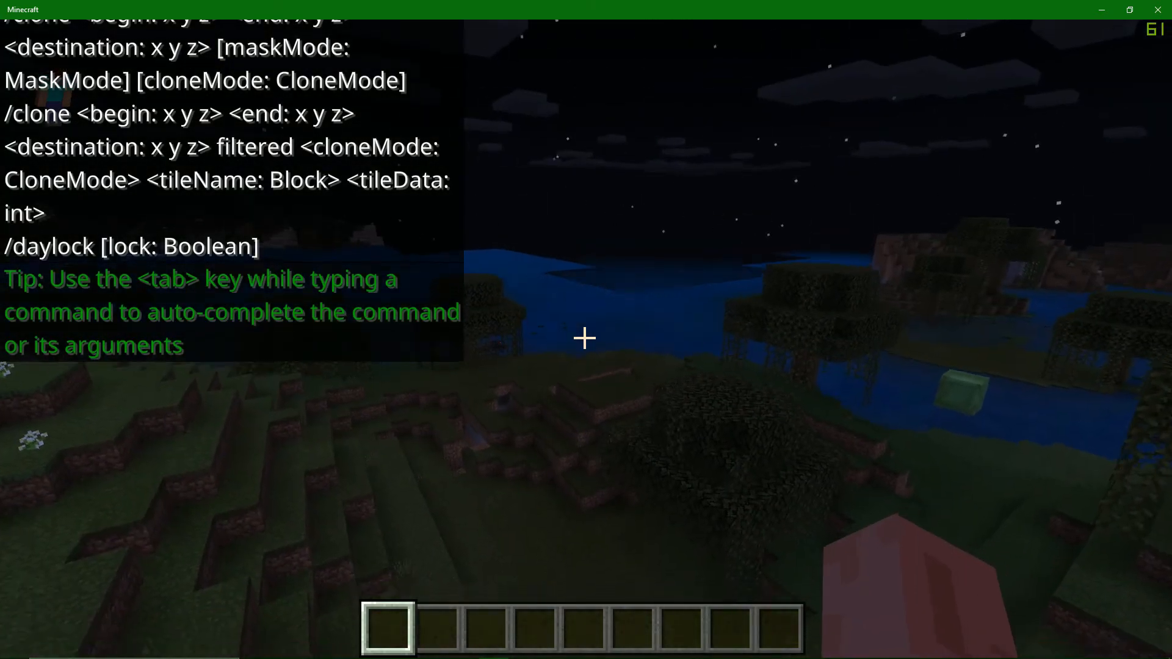
{"action": "left_click", "coordinate": [584, 337]}
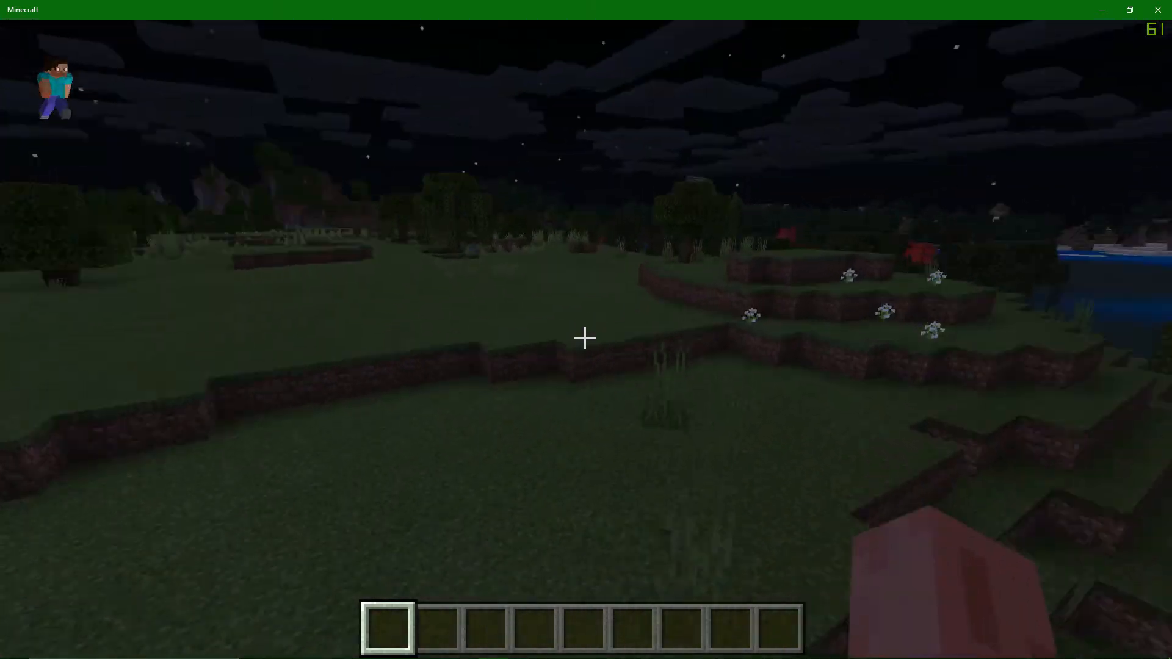
{"action": "left_click", "coordinate": [584, 337]}
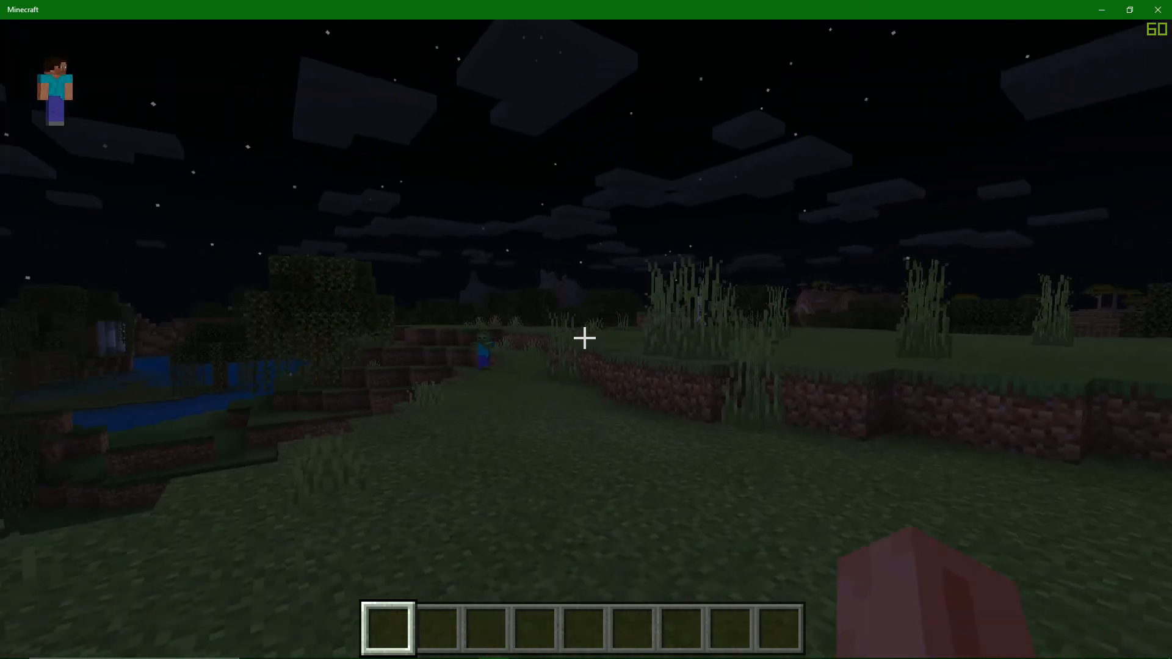
{"action": "left_click", "coordinate": [584, 338]}
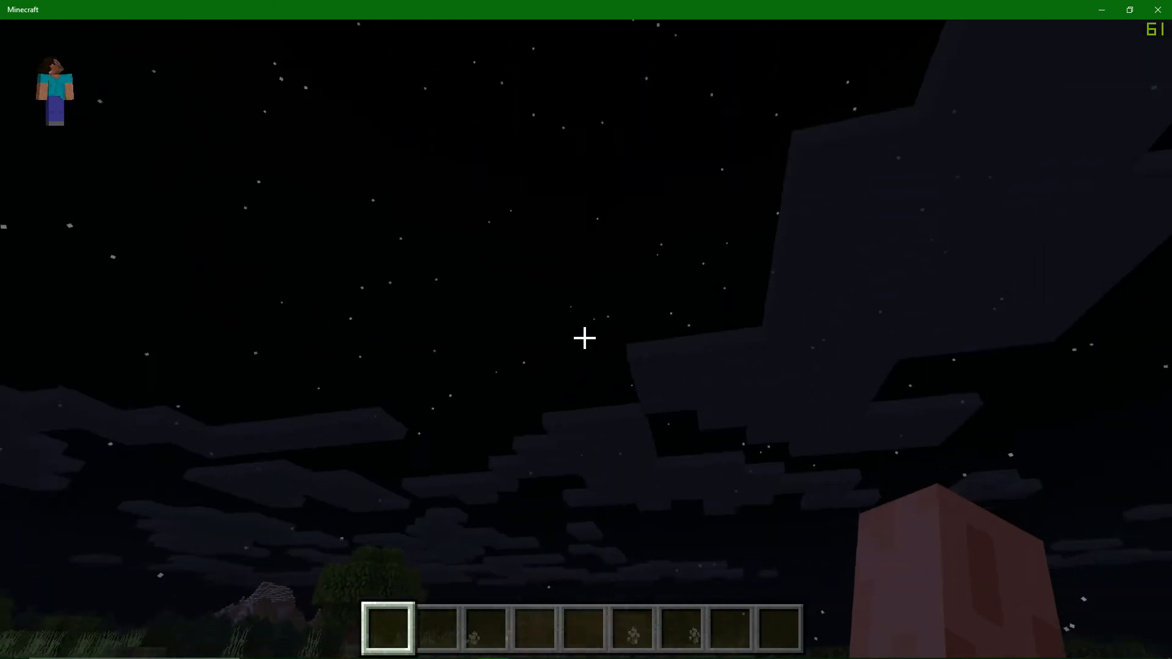
{"action": "left_click", "coordinate": [584, 338]}
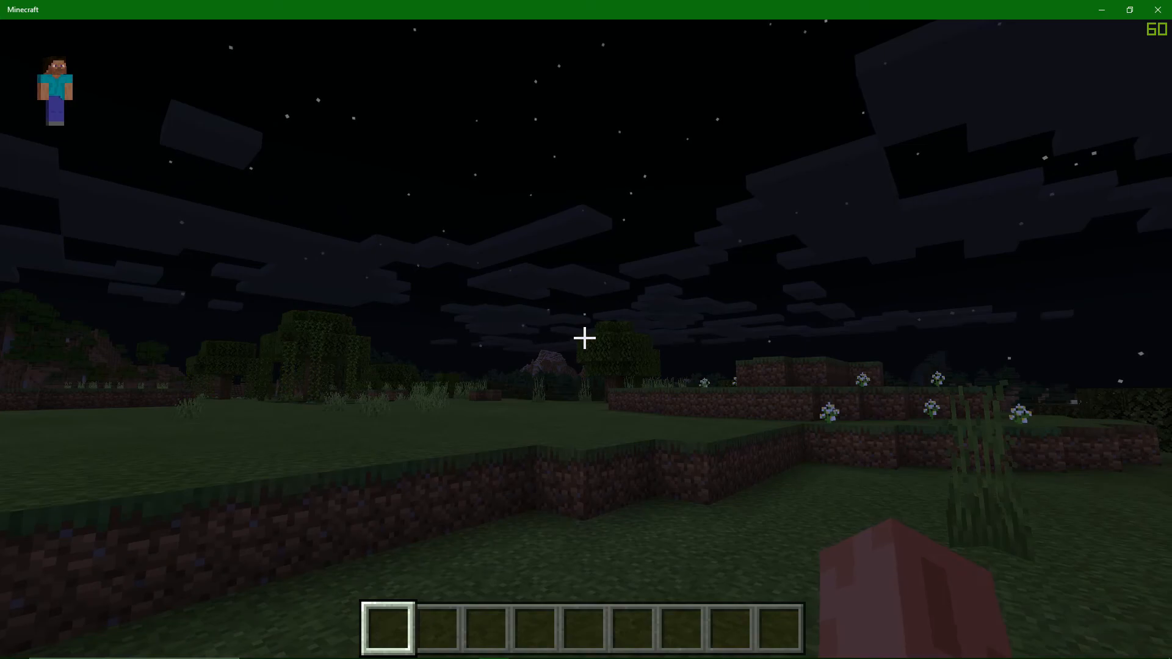